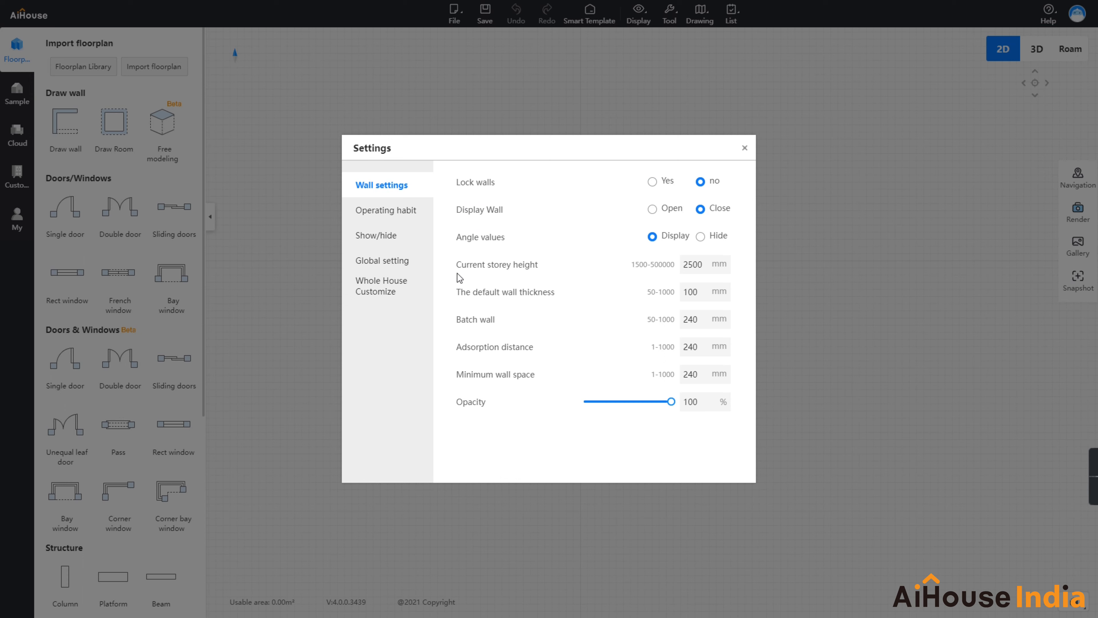
- Try the alternative Angle values and Display Wall options in the wall settings, returning them to Display and Close
{"action": "left_click", "coordinate": [700, 236]}
{"action": "left_click", "coordinate": [653, 238]}
{"action": "left_click", "coordinate": [652, 209]}
{"action": "left_click", "coordinate": [700, 210]}
{"action": "left_click", "coordinate": [745, 149]}
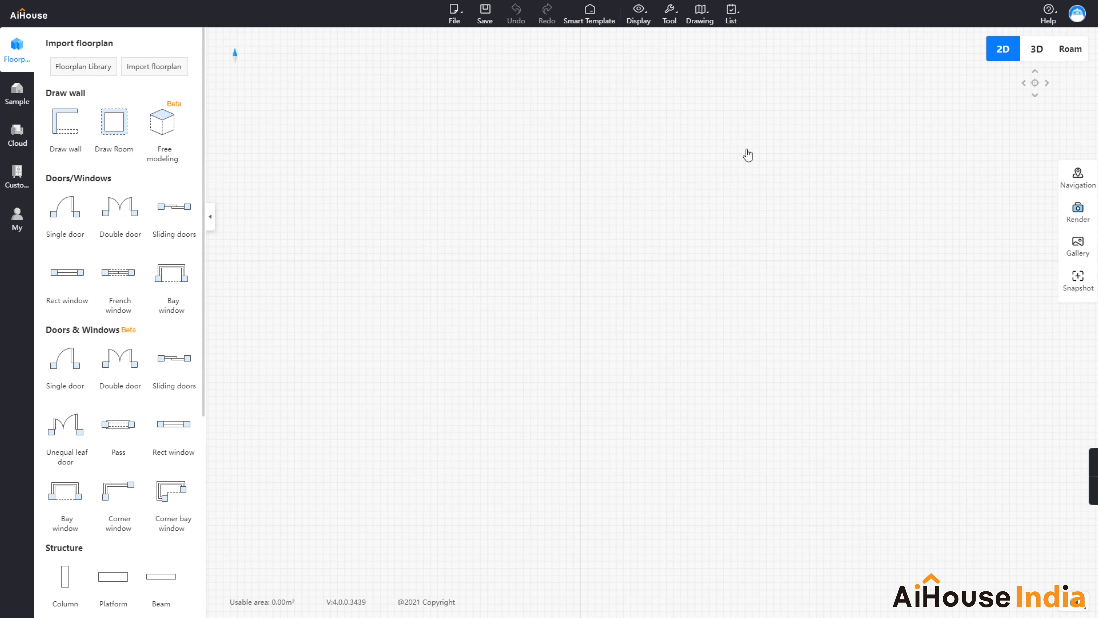
- Draw a closed rectangular room from four 240 mm middleline walls, about 11240 by 5960 mm inside
{"action": "left_click", "coordinate": [65, 127]}
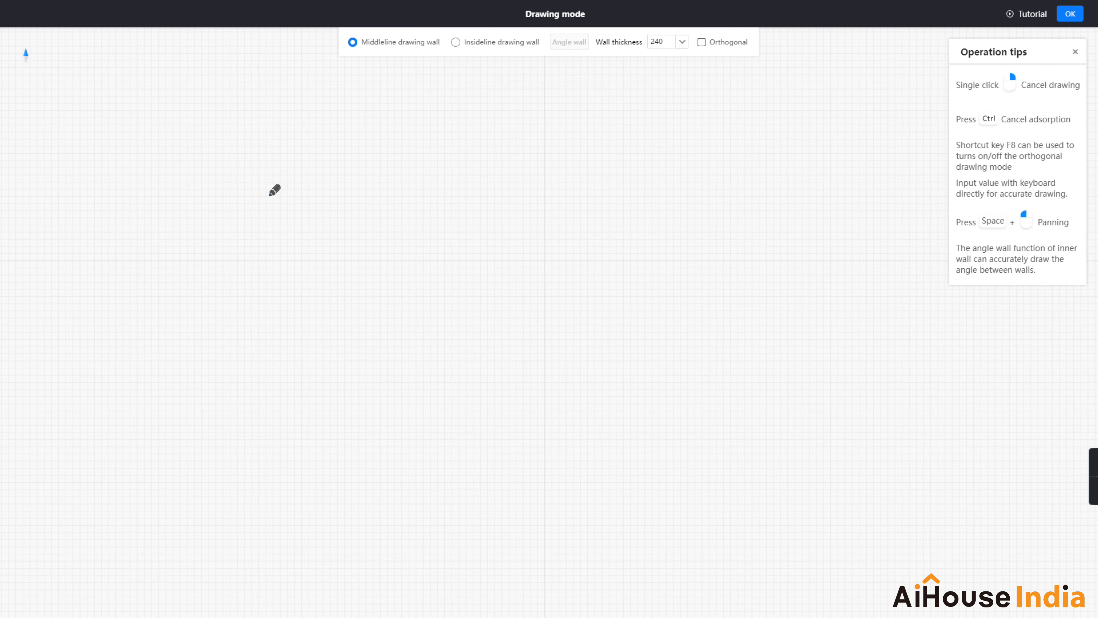
{"action": "left_click", "coordinate": [240, 161]}
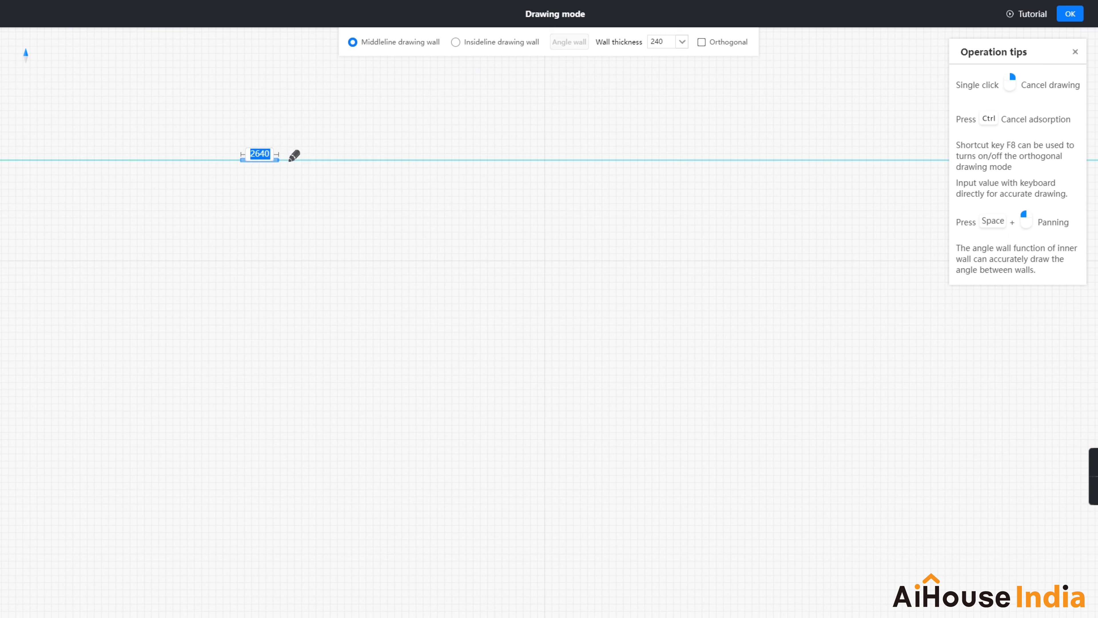
{"action": "left_click", "coordinate": [405, 160]}
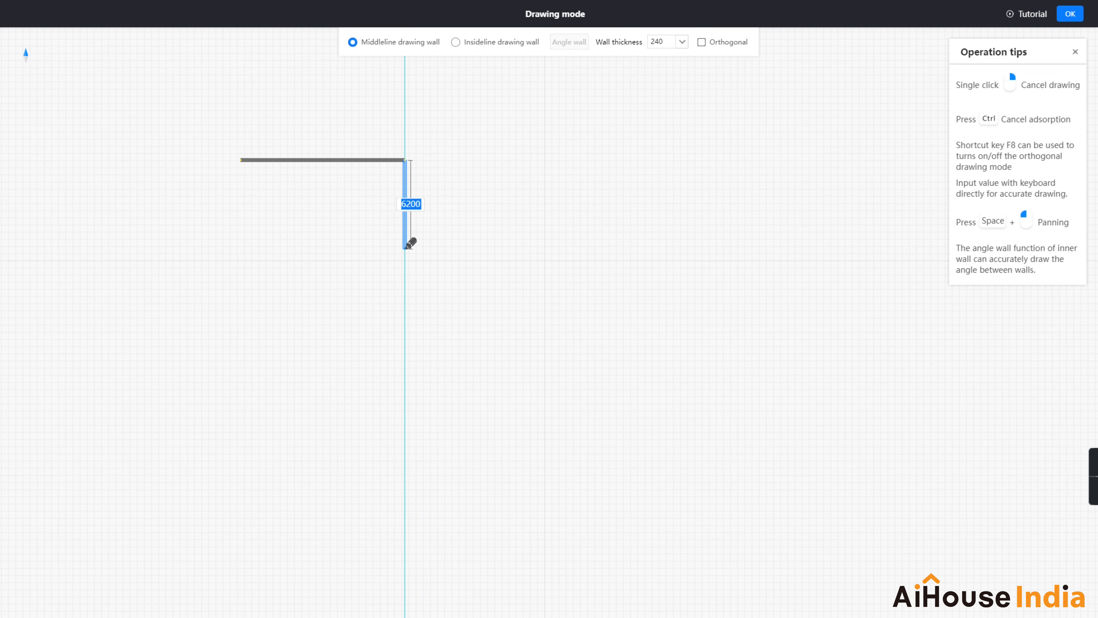
{"action": "left_click", "coordinate": [405, 248]}
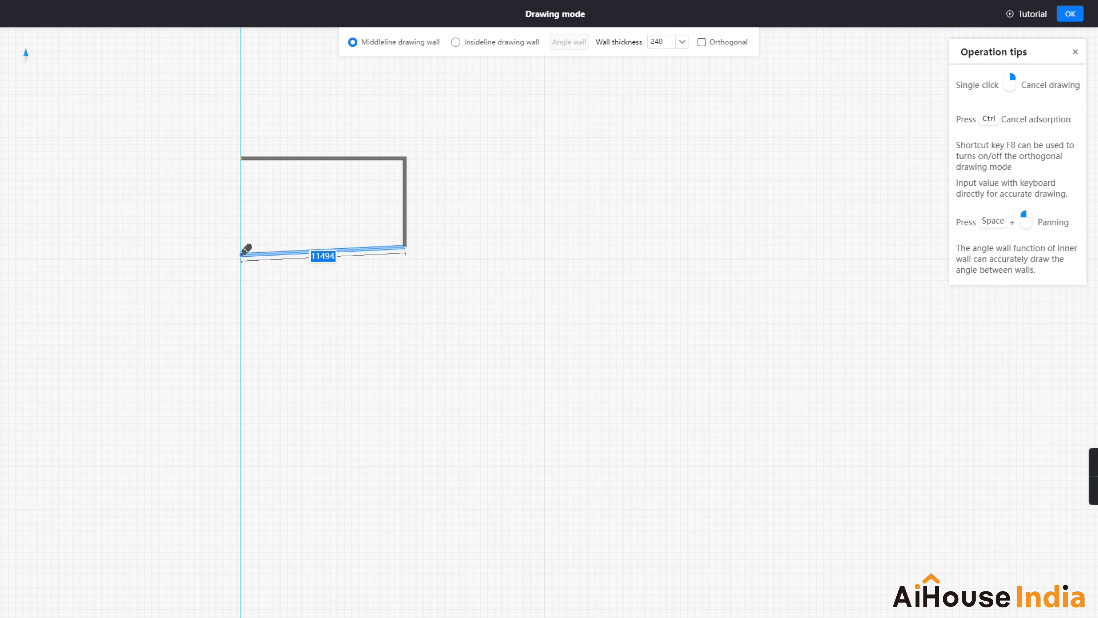
{"action": "left_click", "coordinate": [244, 245]}
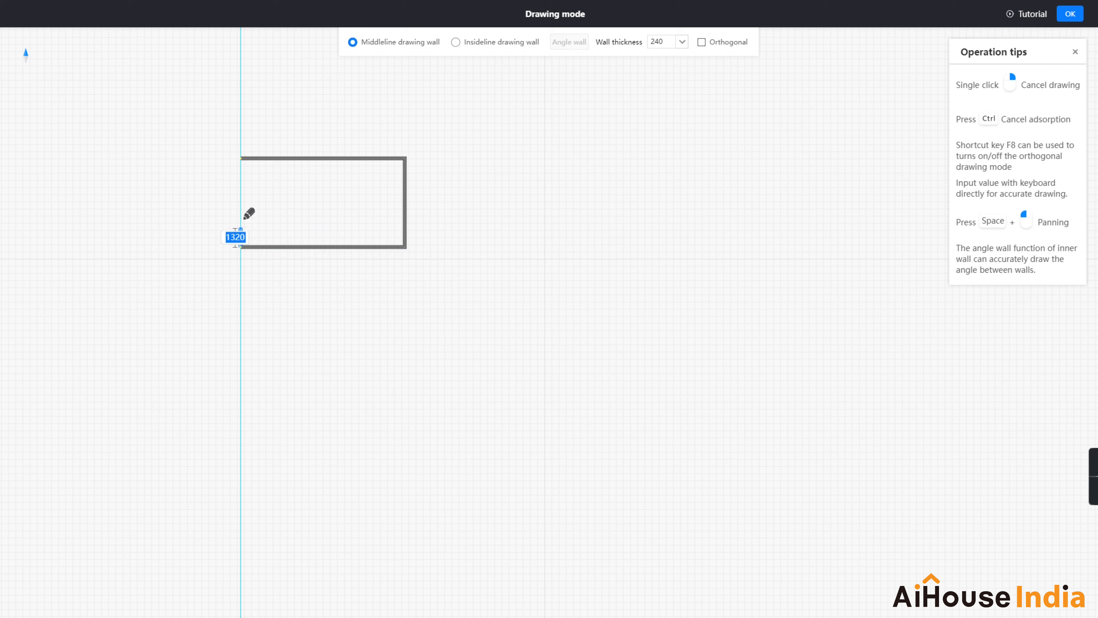
{"action": "left_click", "coordinate": [244, 157]}
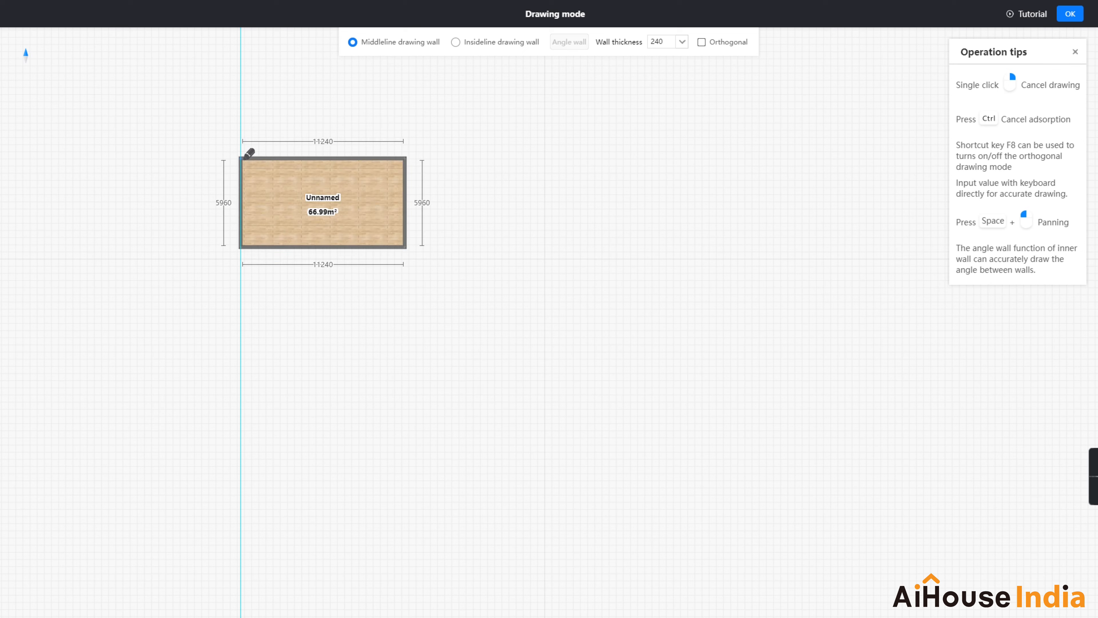
{"action": "right_click", "coordinate": [434, 145]}
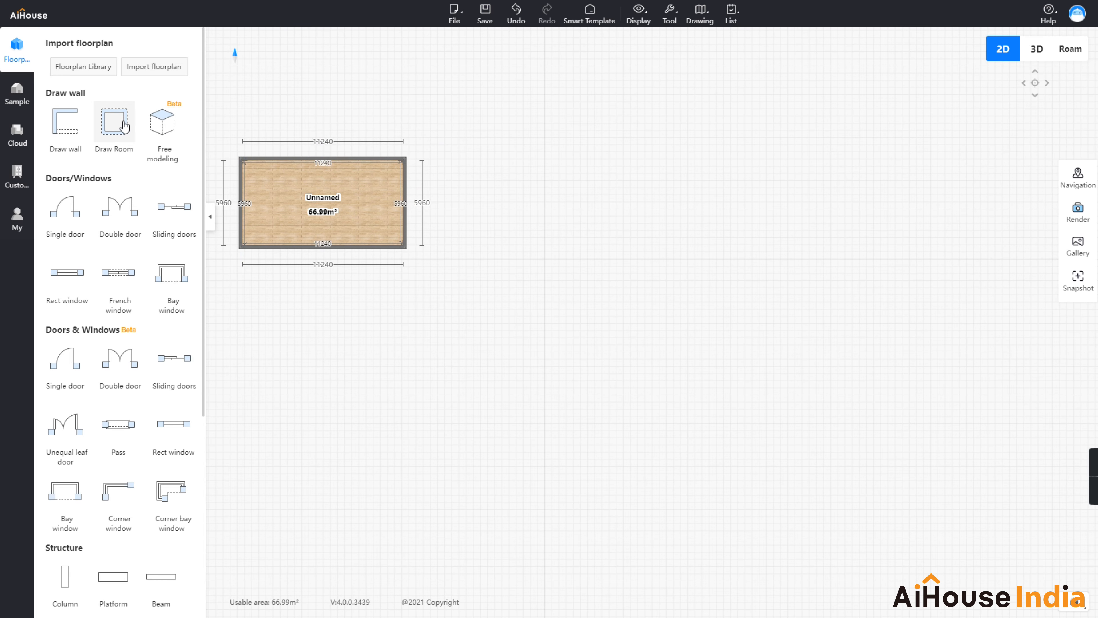
- Draw a second rectangular room beside the first with the Draw Room tool, about 9840 by 5880 mm inside
{"action": "left_click", "coordinate": [124, 127]}
{"action": "left_click", "coordinate": [448, 161]}
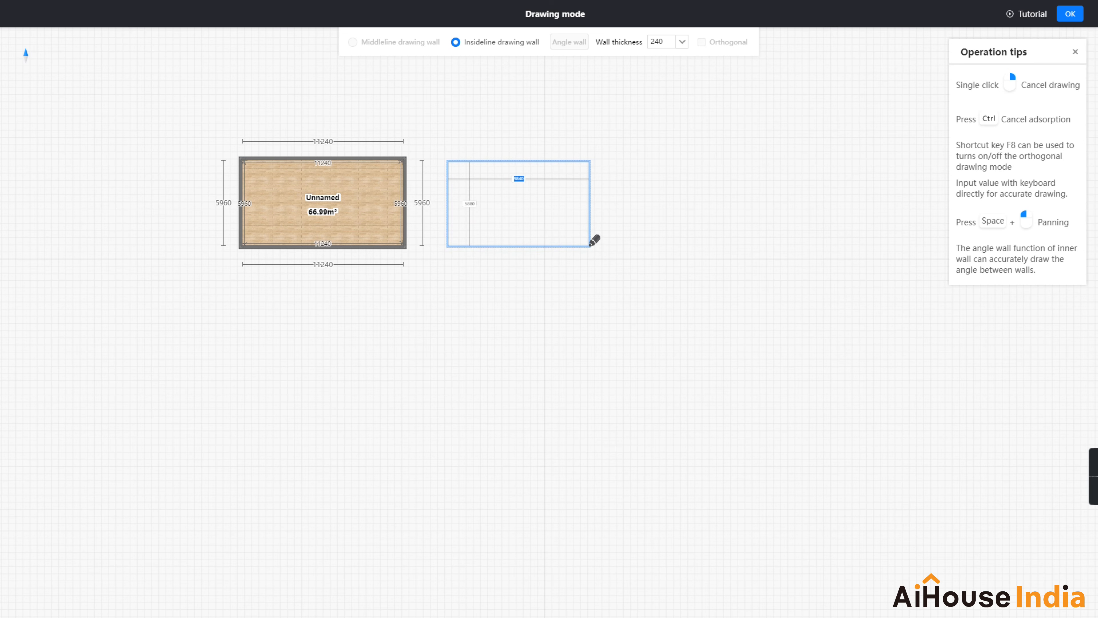
{"action": "left_click", "coordinate": [590, 246]}
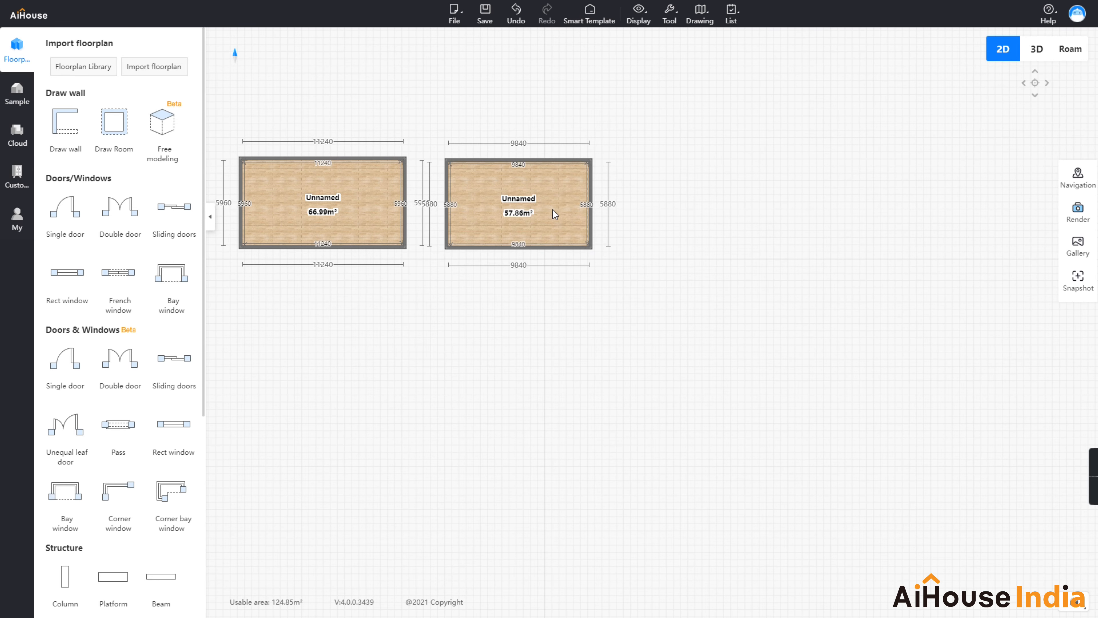
- Delete all four walls of the second room, leaving only the first room in the floorplan
{"action": "left_click", "coordinate": [568, 160]}
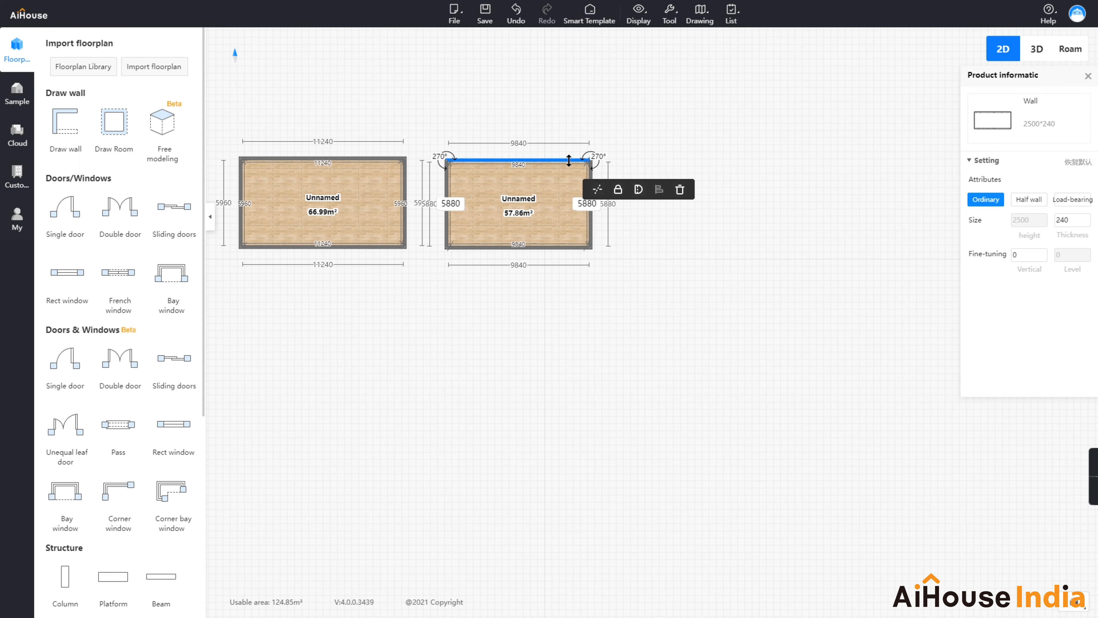
{"action": "left_click", "coordinate": [681, 190]}
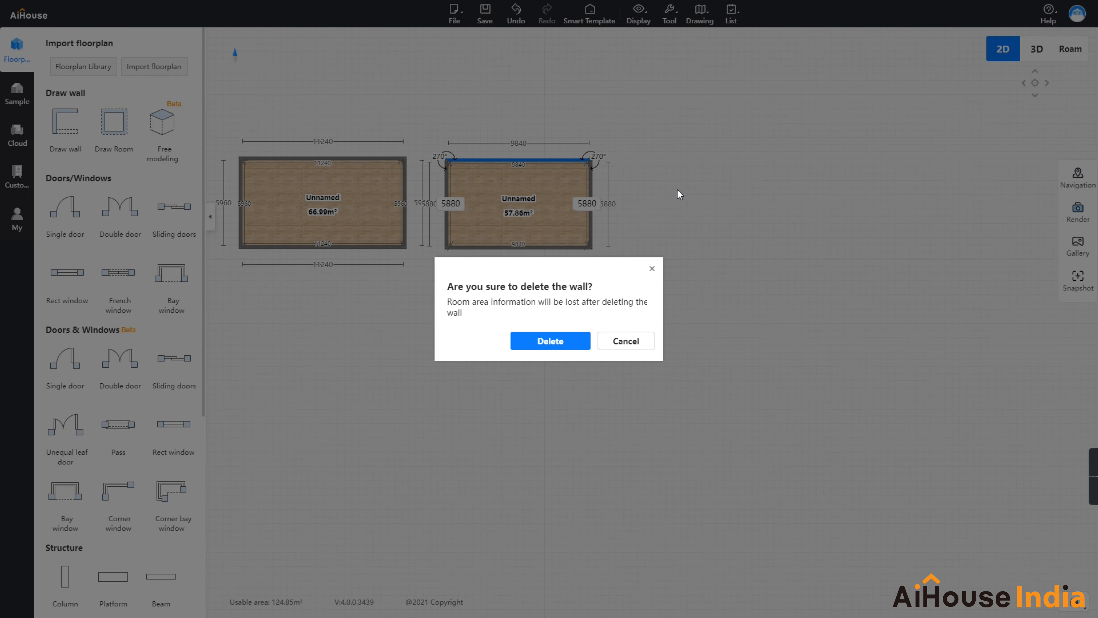
{"action": "left_click", "coordinate": [562, 343]}
{"action": "left_click", "coordinate": [594, 233]}
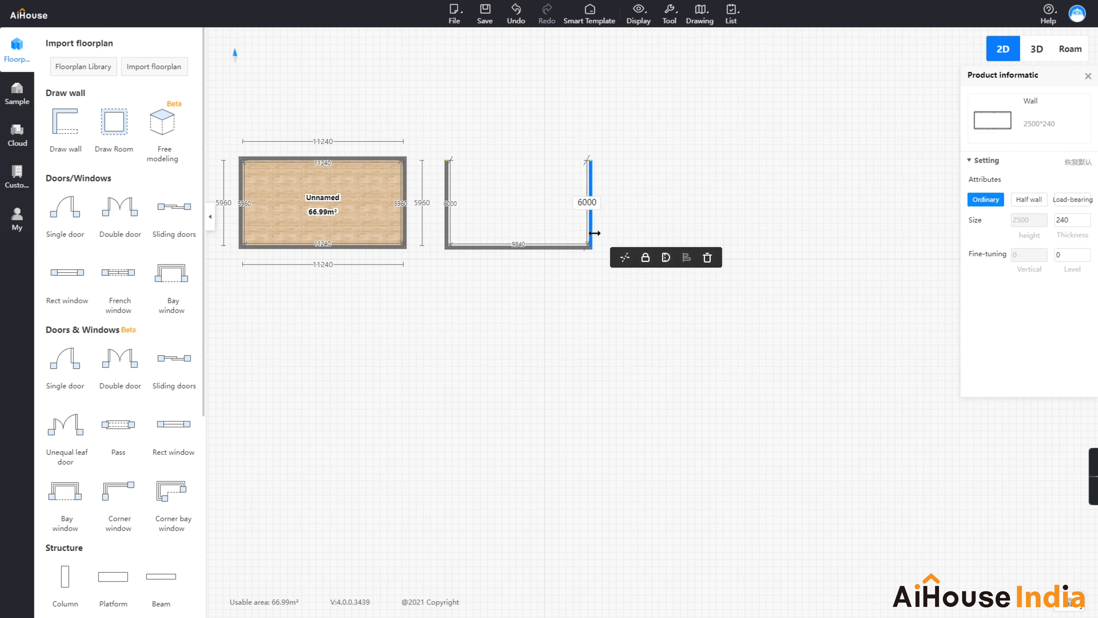
{"action": "left_click", "coordinate": [708, 259]}
{"action": "left_click", "coordinate": [562, 246]}
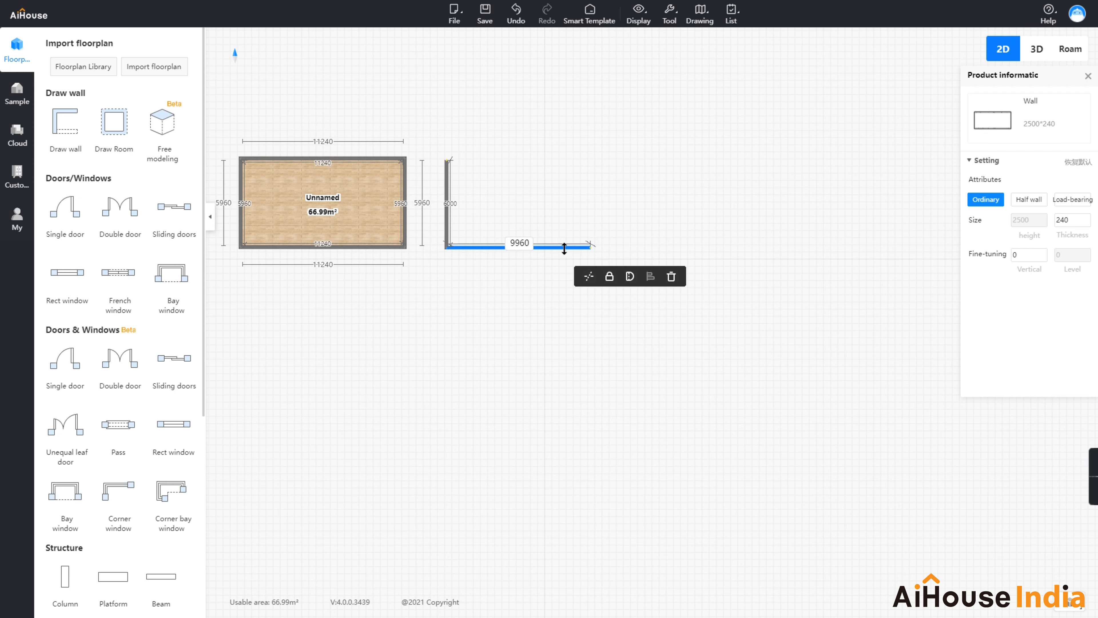
{"action": "left_click", "coordinate": [671, 276]}
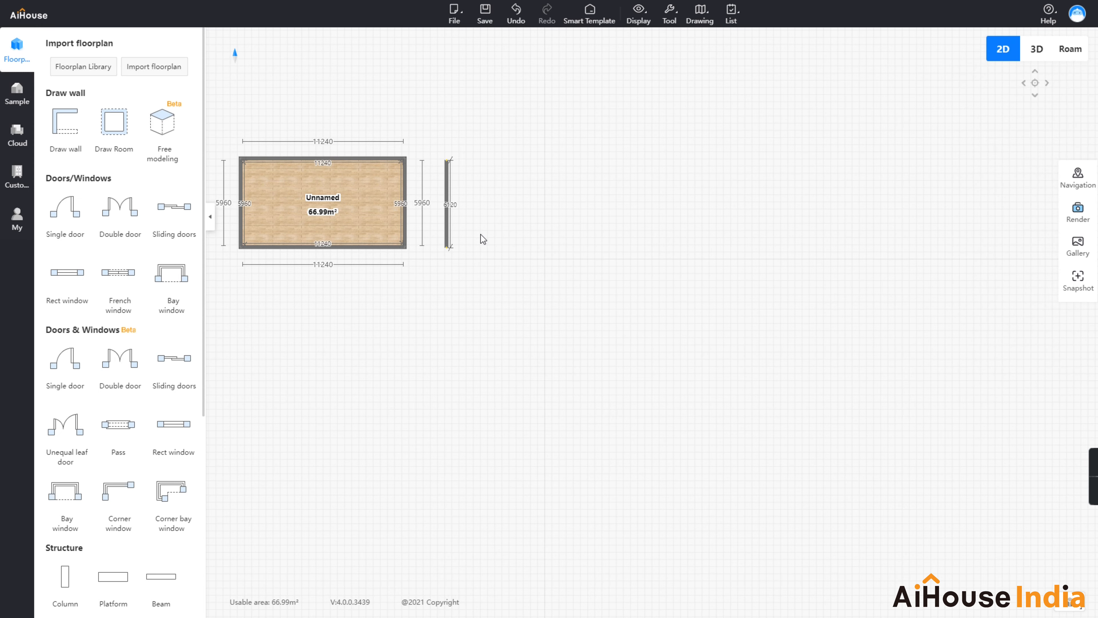
{"action": "left_click", "coordinate": [447, 235]}
{"action": "left_click", "coordinate": [562, 259]}
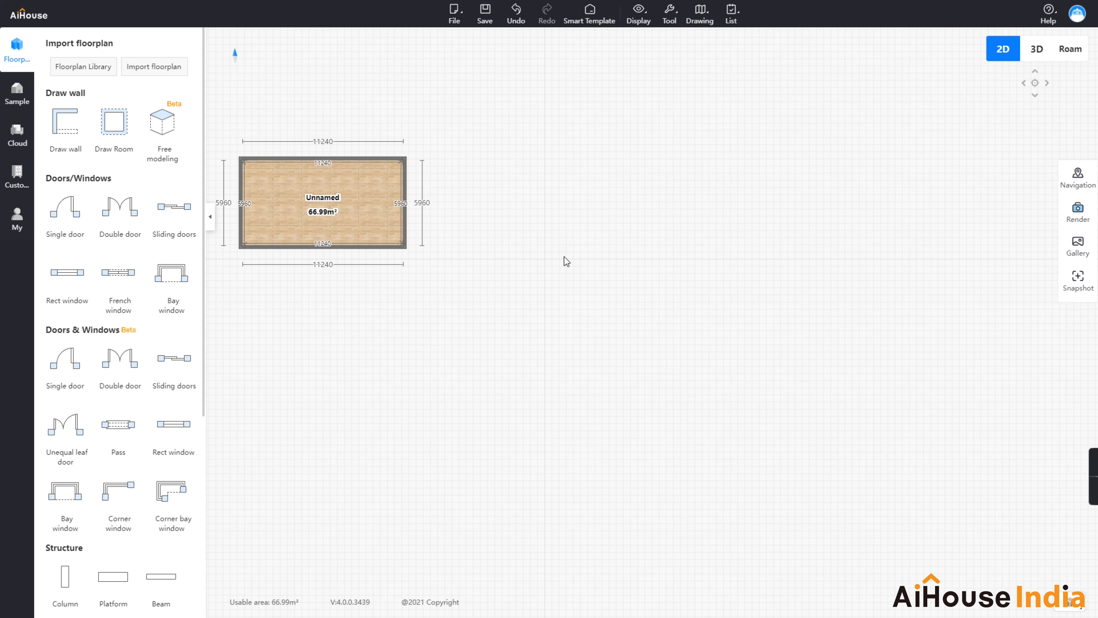
- Set Angle values to Hide in the wall settings and select the room's right wall to check the effect
{"action": "left_click", "coordinate": [405, 176]}
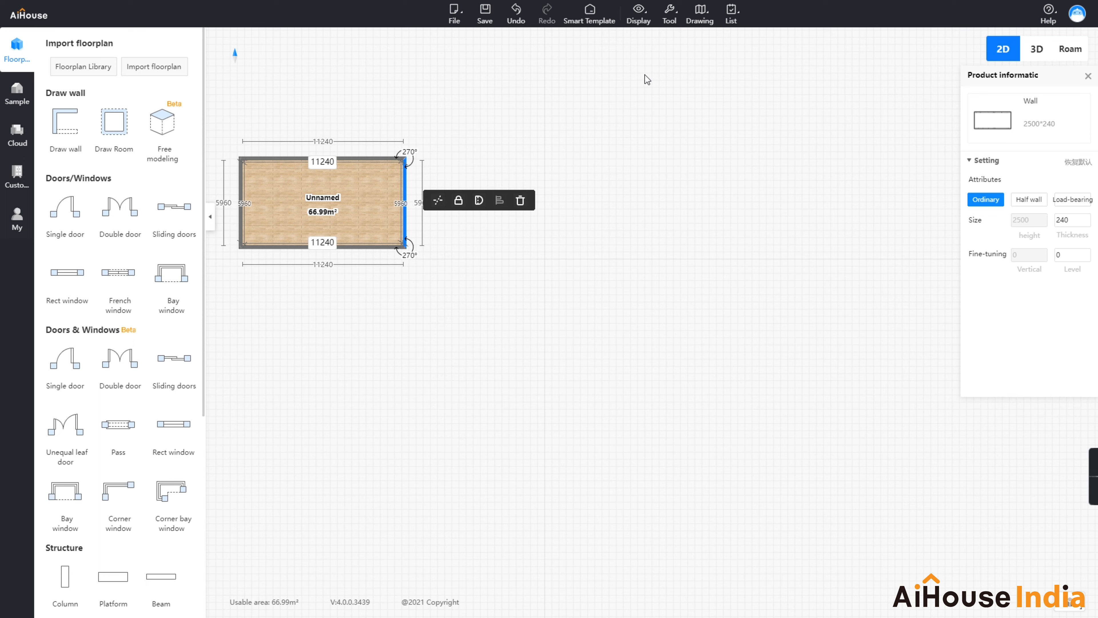
{"action": "mouse_move", "coordinate": [670, 17]}
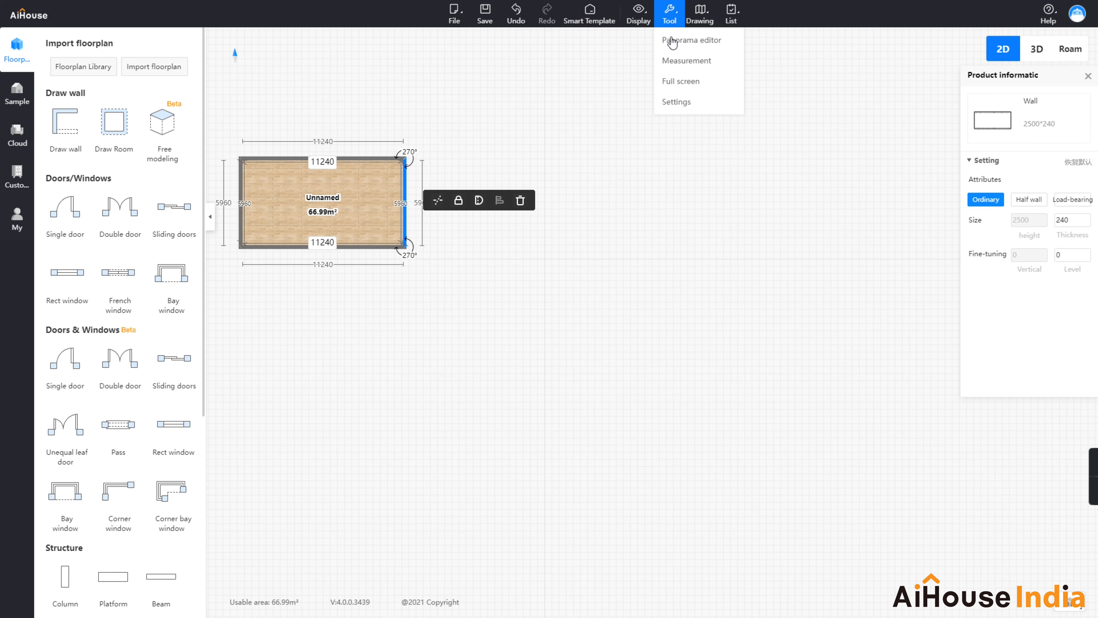
{"action": "left_click", "coordinate": [677, 103]}
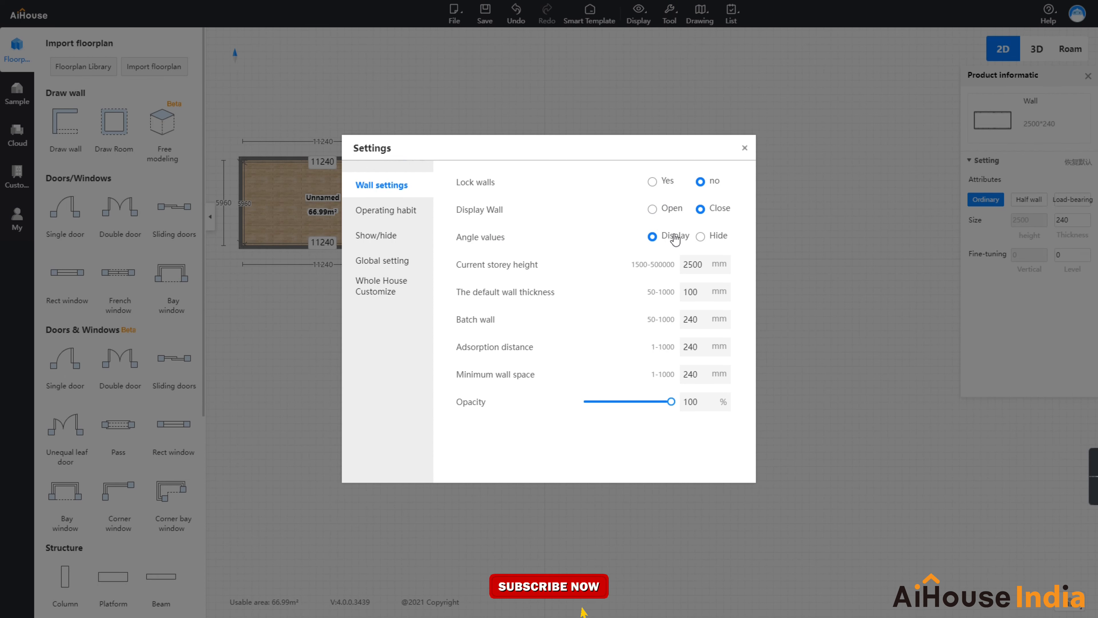
{"action": "left_click", "coordinate": [700, 236]}
{"action": "left_click", "coordinate": [745, 149]}
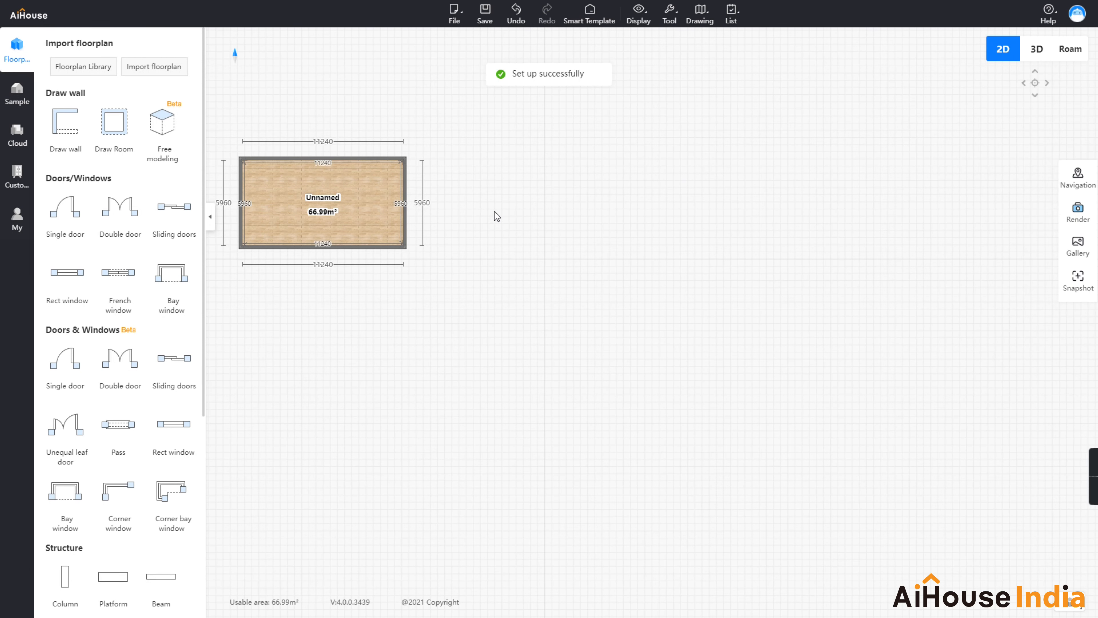
{"action": "left_click", "coordinate": [404, 183]}
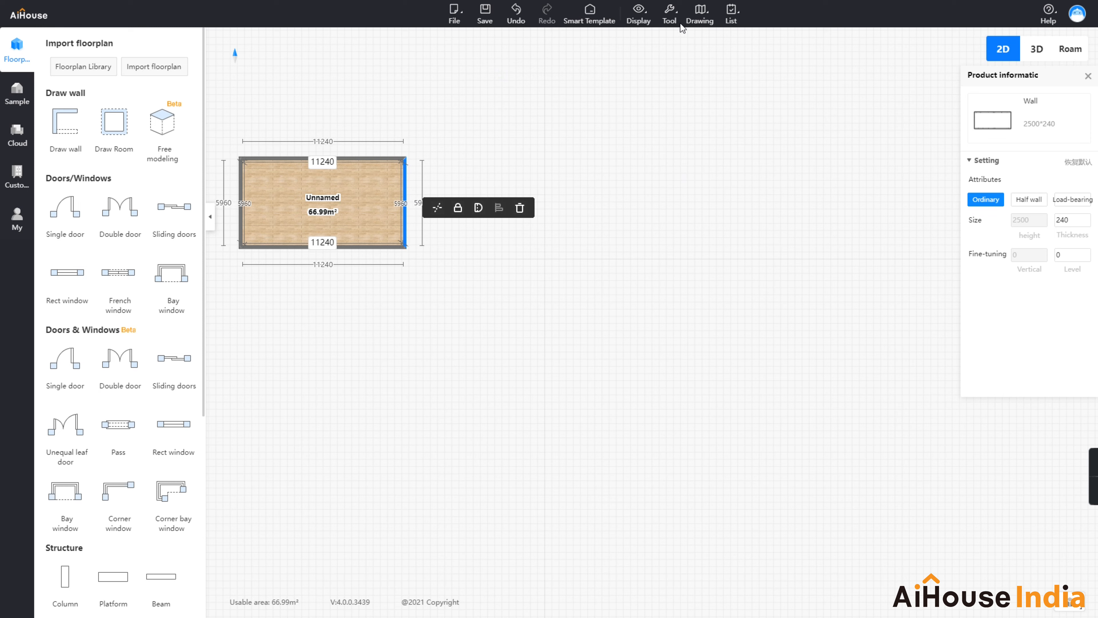
- Set Angle values back to Display in the wall settings and check the angle labels on the room's right wall
{"action": "left_click", "coordinate": [669, 16]}
{"action": "left_click", "coordinate": [677, 102]}
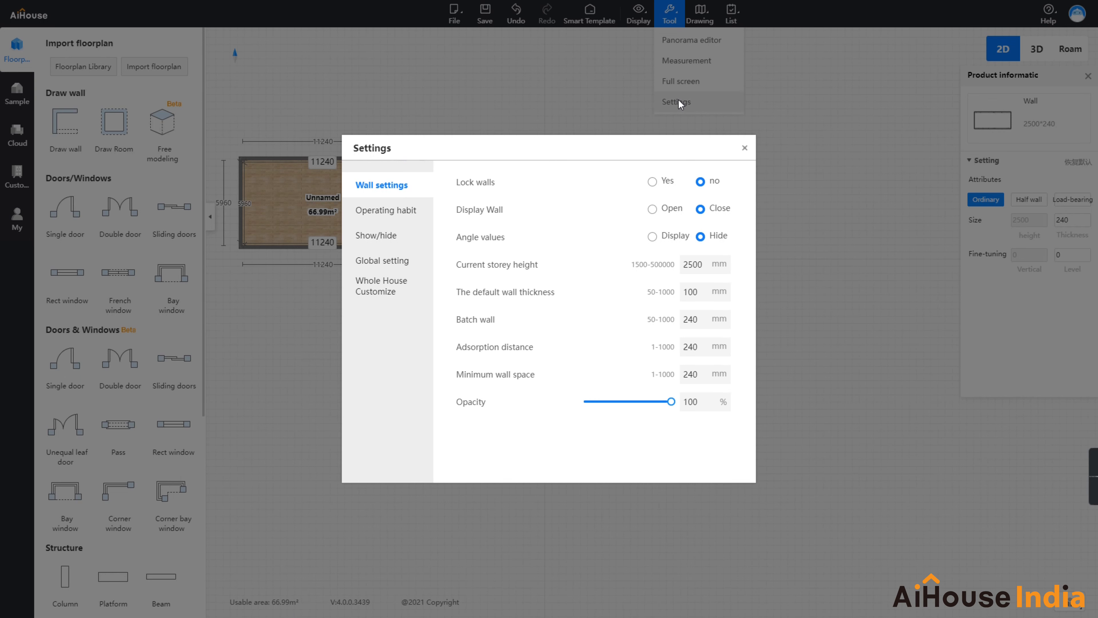
{"action": "left_click", "coordinate": [653, 237]}
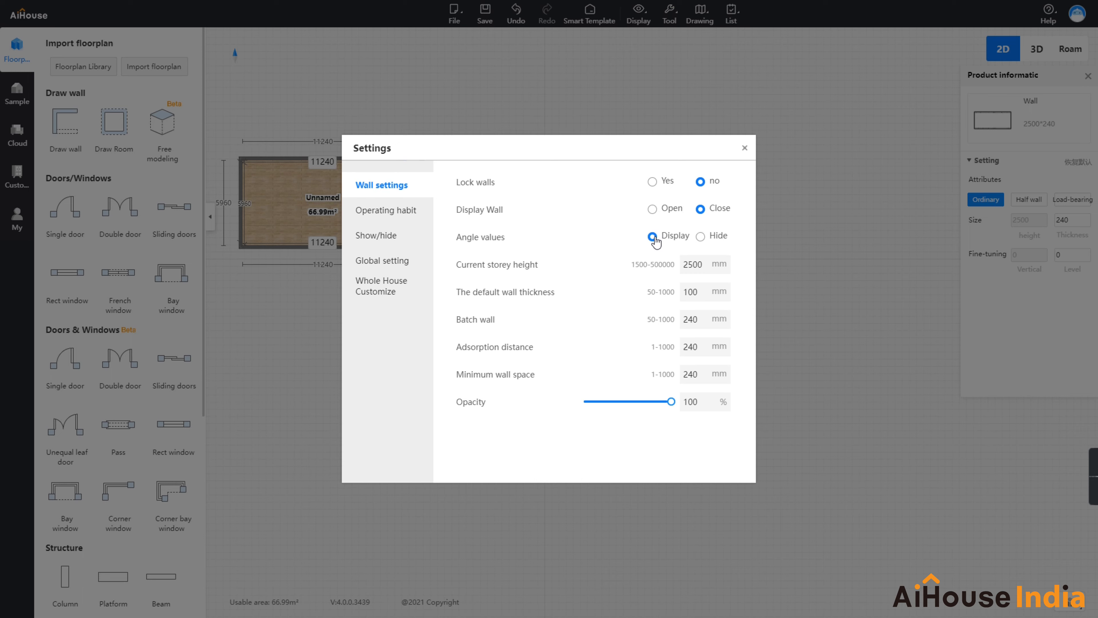
{"action": "left_click", "coordinate": [745, 148]}
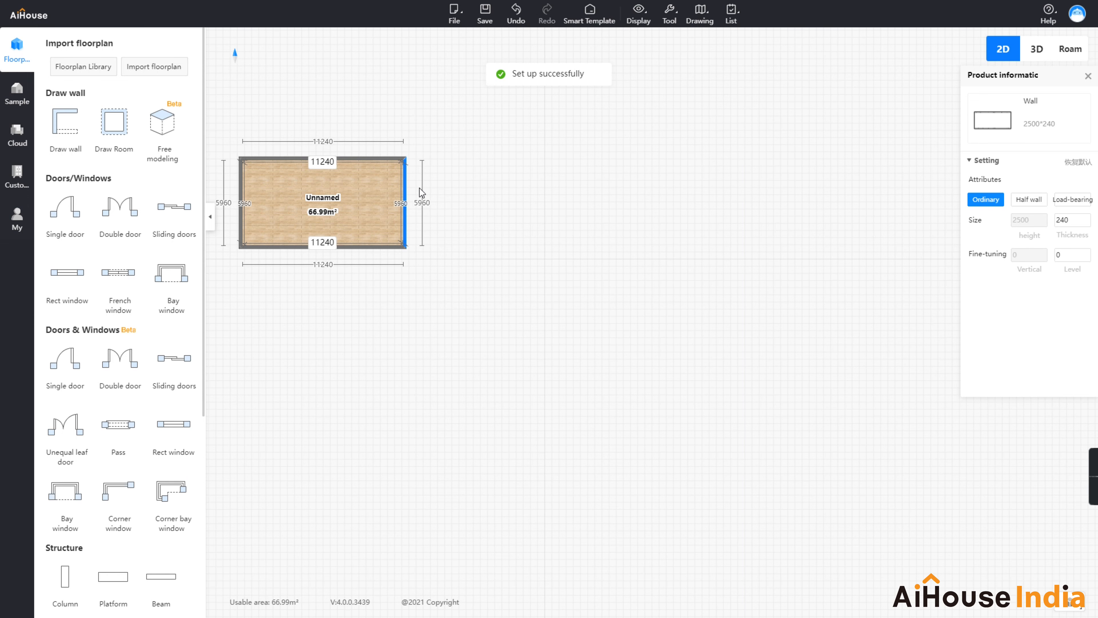
{"action": "left_click", "coordinate": [404, 177]}
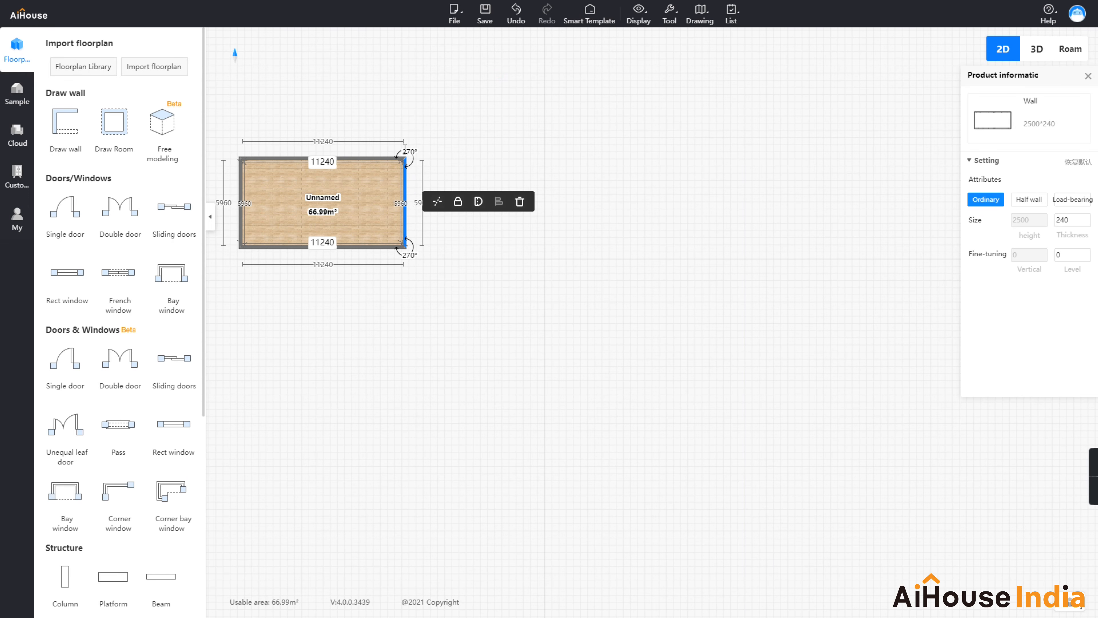
{"action": "left_click", "coordinate": [514, 167]}
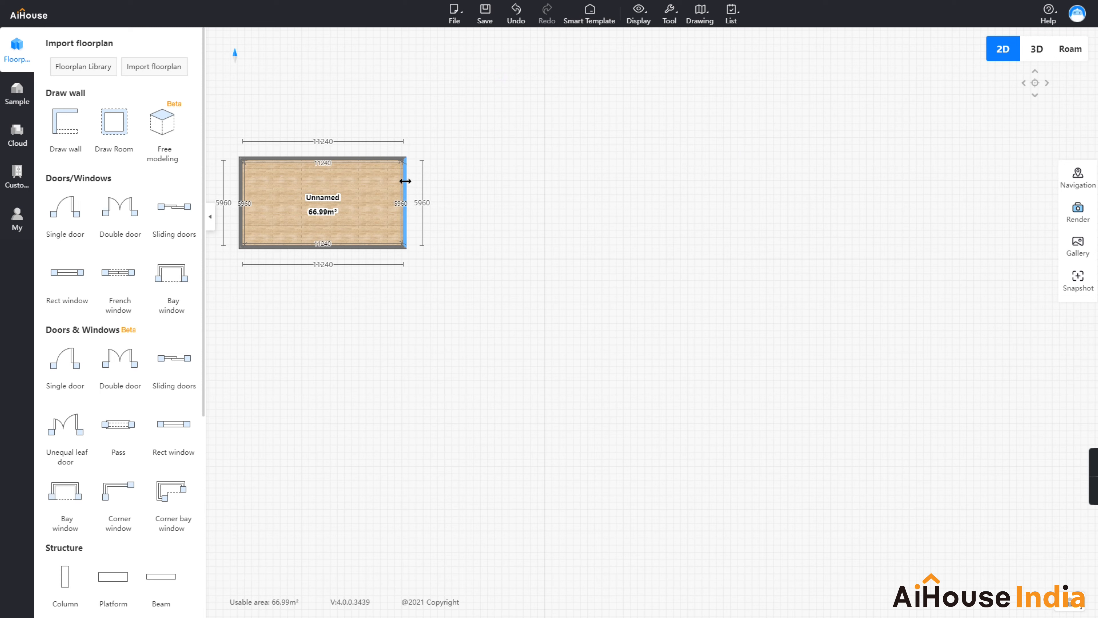
{"action": "left_click", "coordinate": [407, 172]}
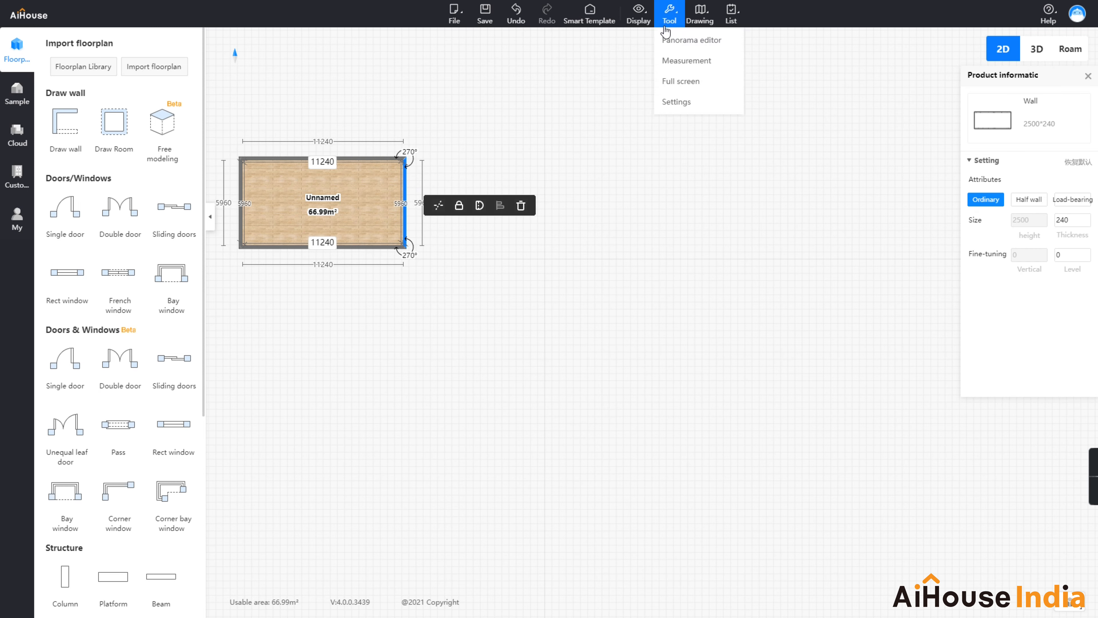
{"action": "left_click", "coordinate": [865, 57]}
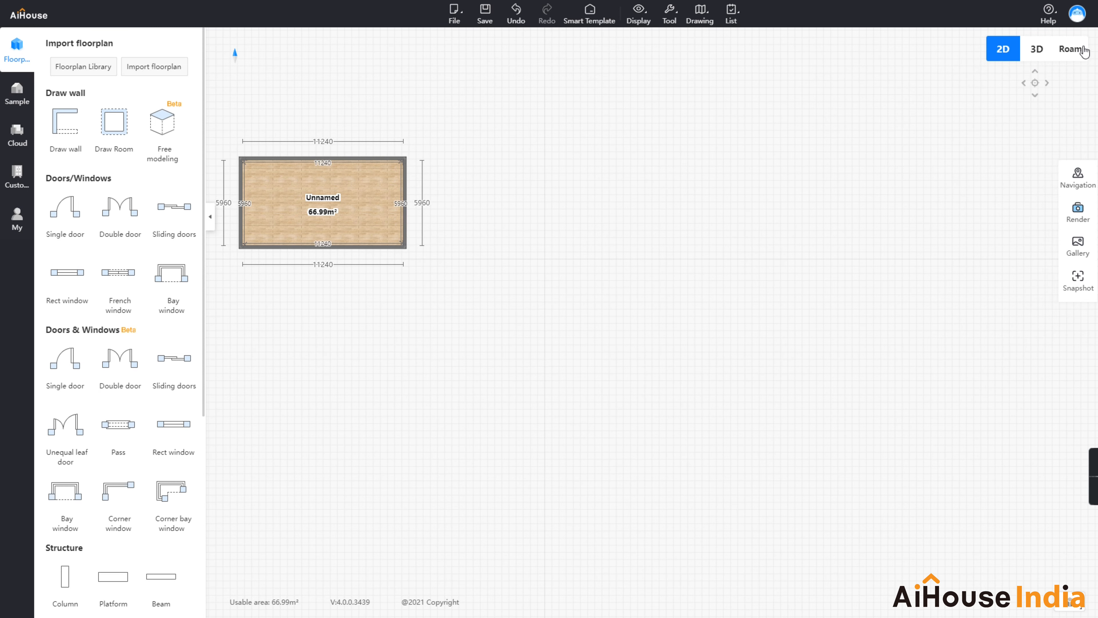
- Switch to the 3D view, center it on the room and view the walls from an outside corner
{"action": "left_click", "coordinate": [1037, 49]}
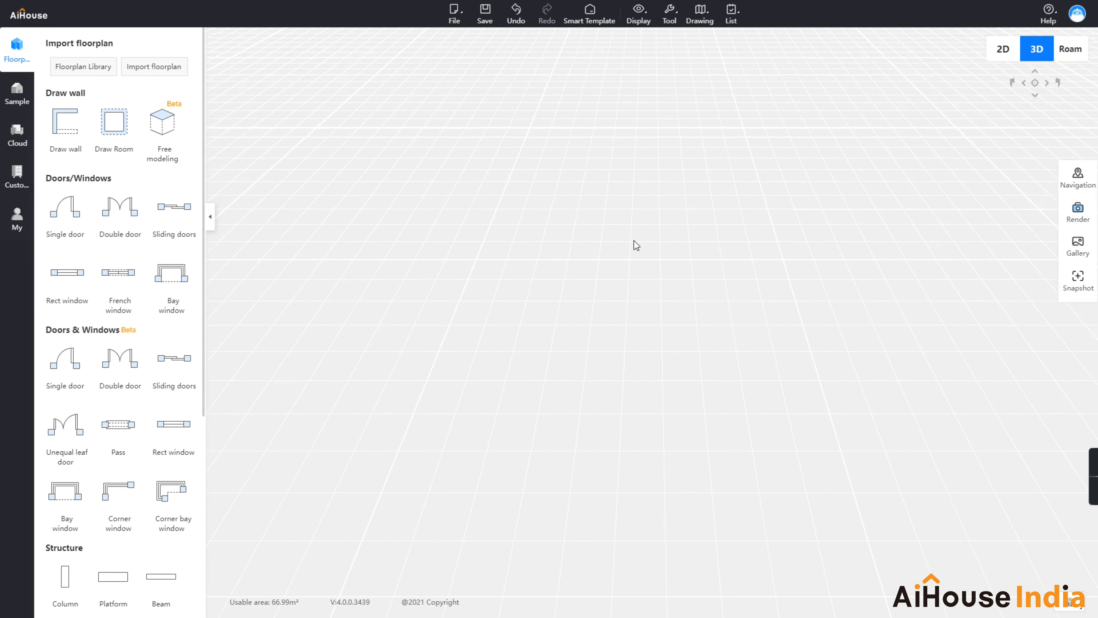
{"action": "left_click", "coordinate": [1036, 84]}
{"action": "scroll", "coordinate": [842, 222], "scroll_direction": "down", "scroll_amount": 5}
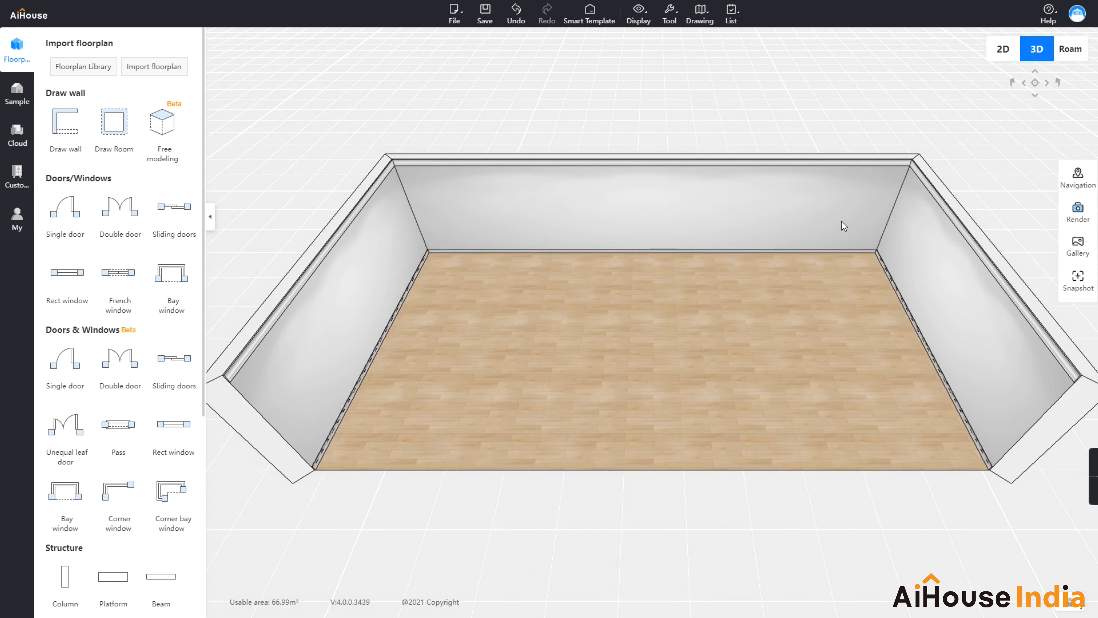
{"action": "left_click_drag", "start_coordinate": [906, 246], "coordinate": [770, 295]}
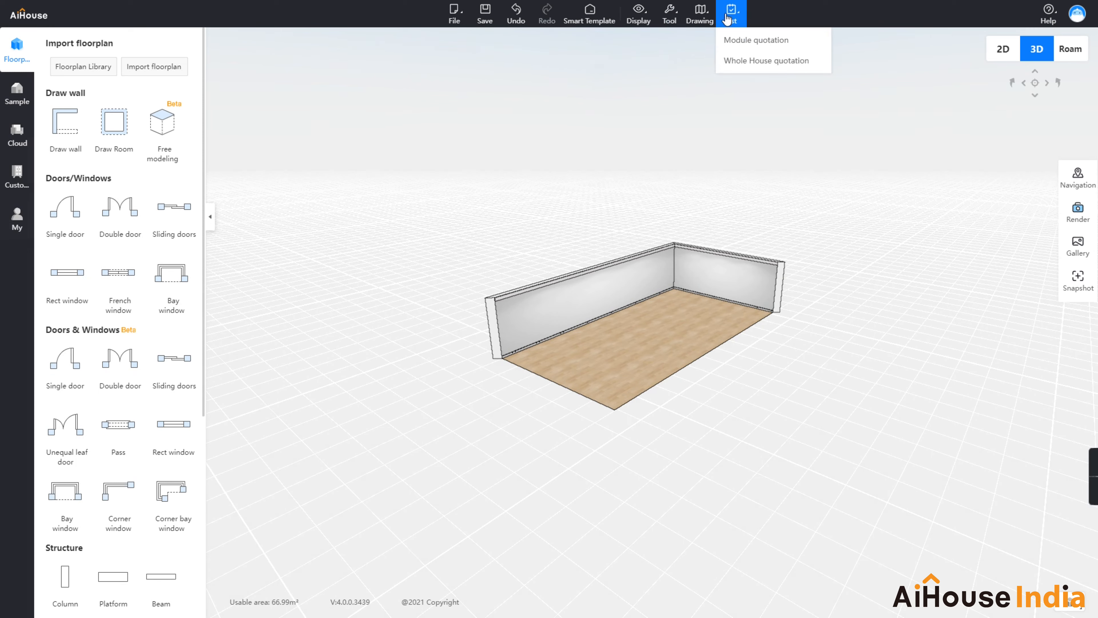
- Set Display Wall to Open in the wall settings and inspect the room's walls in 3D
{"action": "mouse_move", "coordinate": [669, 15]}
{"action": "left_click", "coordinate": [675, 102]}
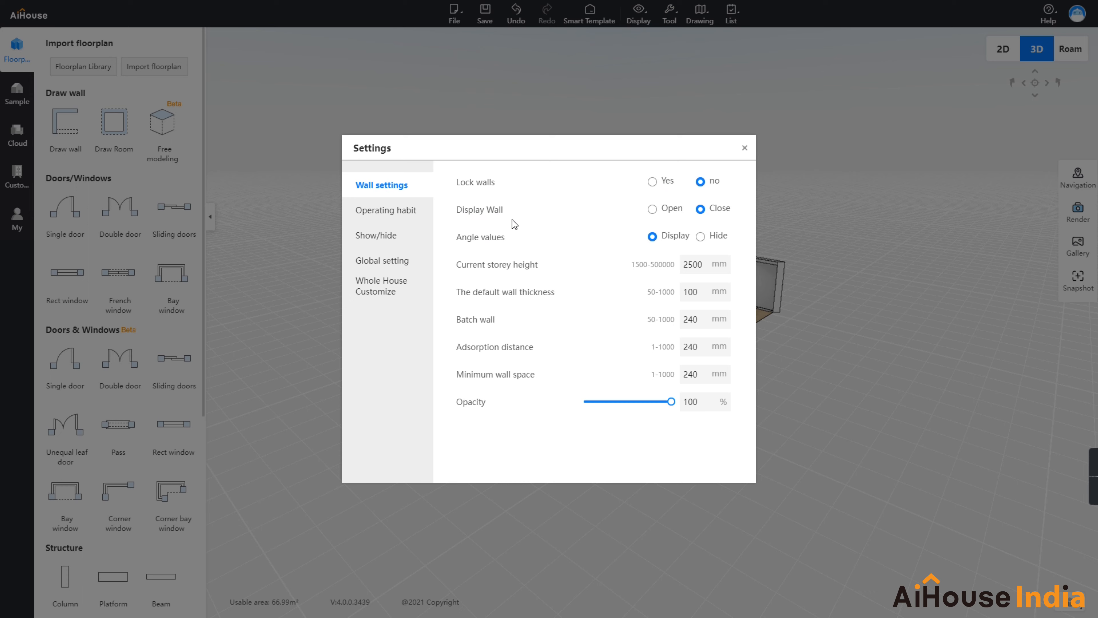
{"action": "left_click", "coordinate": [653, 209]}
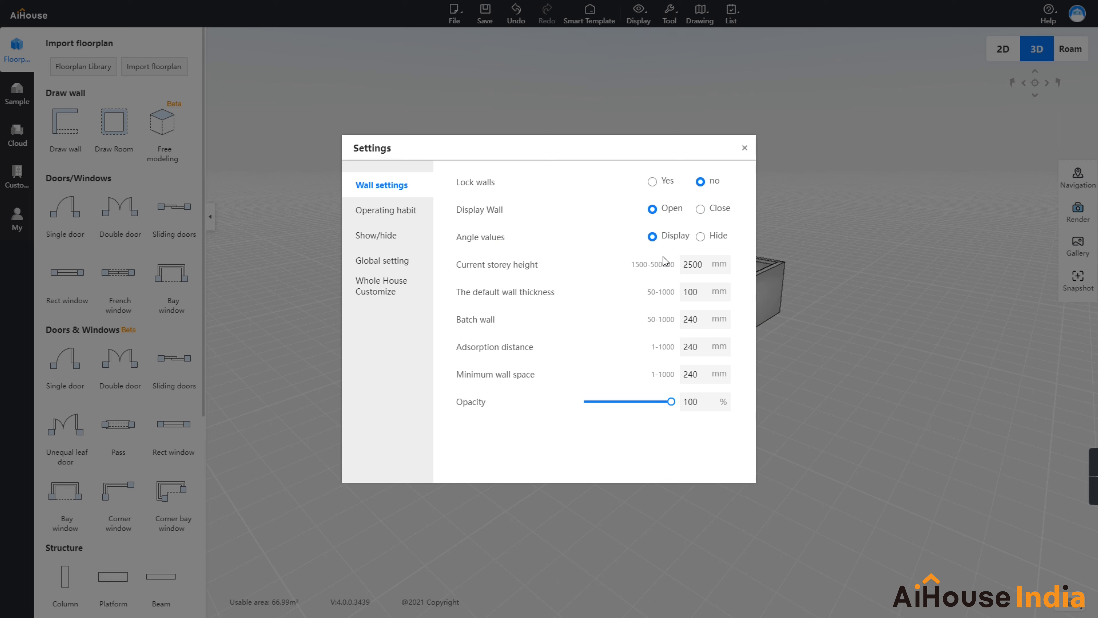
{"action": "left_click", "coordinate": [743, 150]}
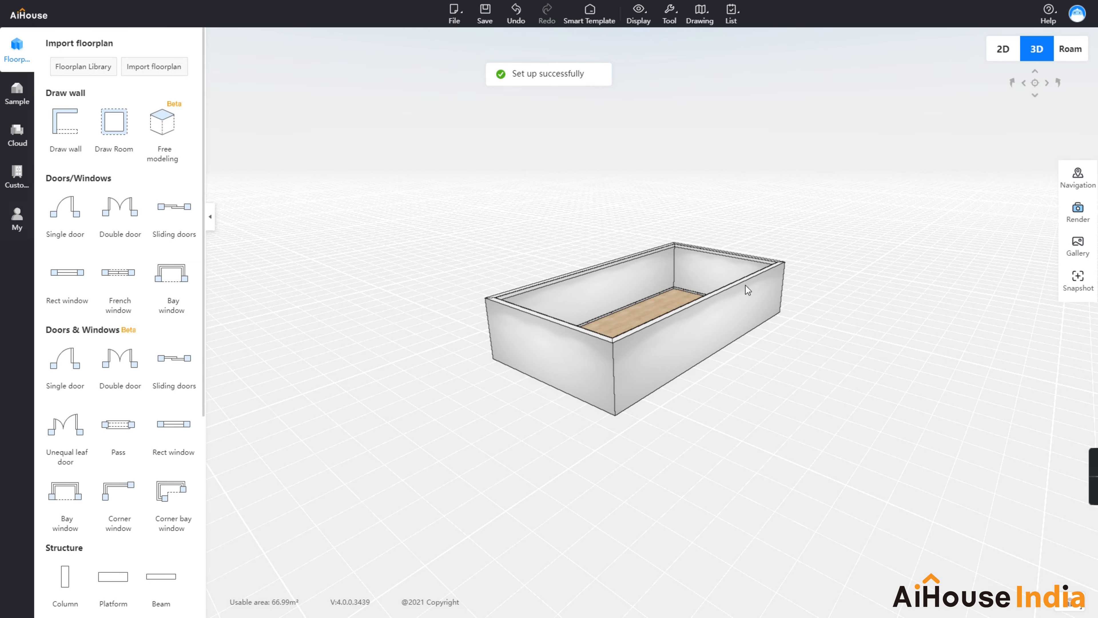
{"action": "left_click_drag", "start_coordinate": [783, 351], "coordinate": [894, 484]}
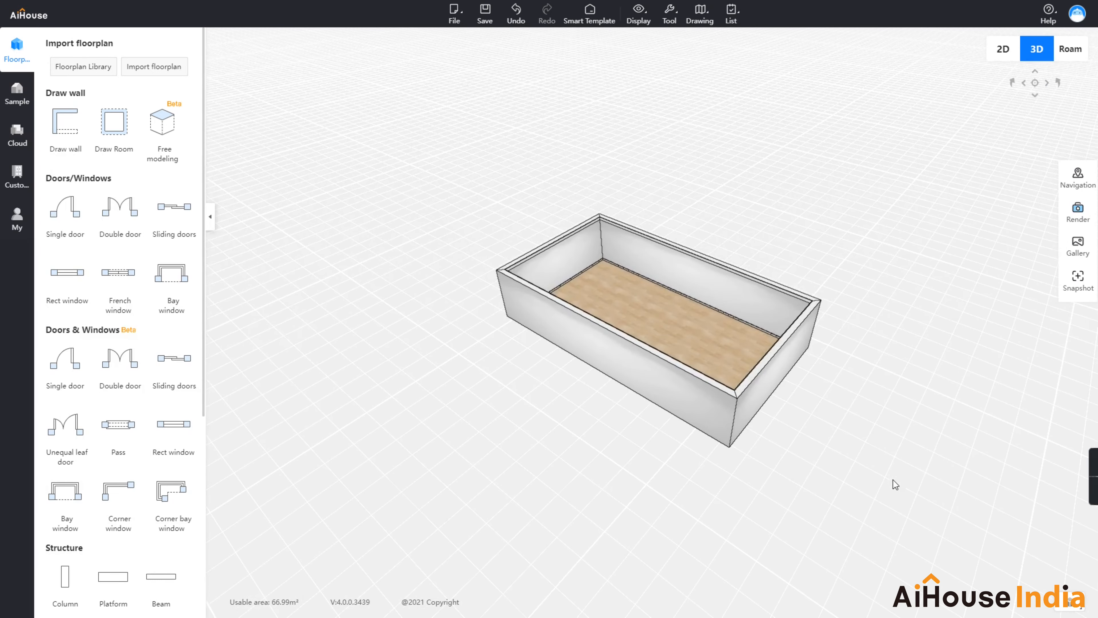
- Set the current storey height to 3000 mm in the wall settings, viewing the room's walls at eye level in 3D
{"action": "left_click_drag", "start_coordinate": [850, 308], "coordinate": [702, 232]}
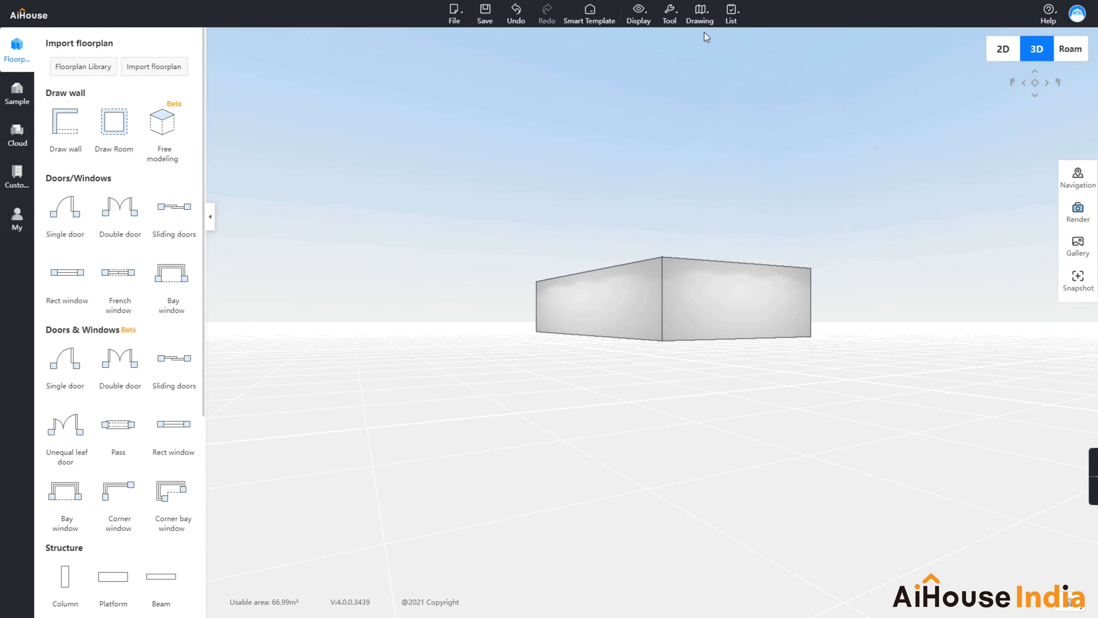
{"action": "mouse_move", "coordinate": [669, 15]}
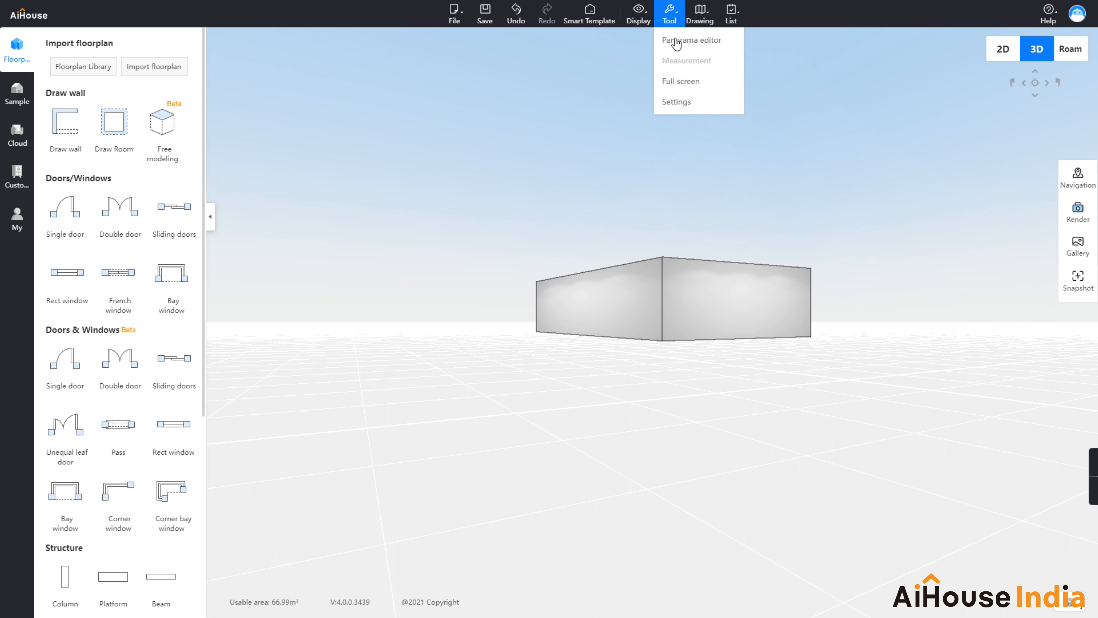
{"action": "left_click", "coordinate": [677, 101]}
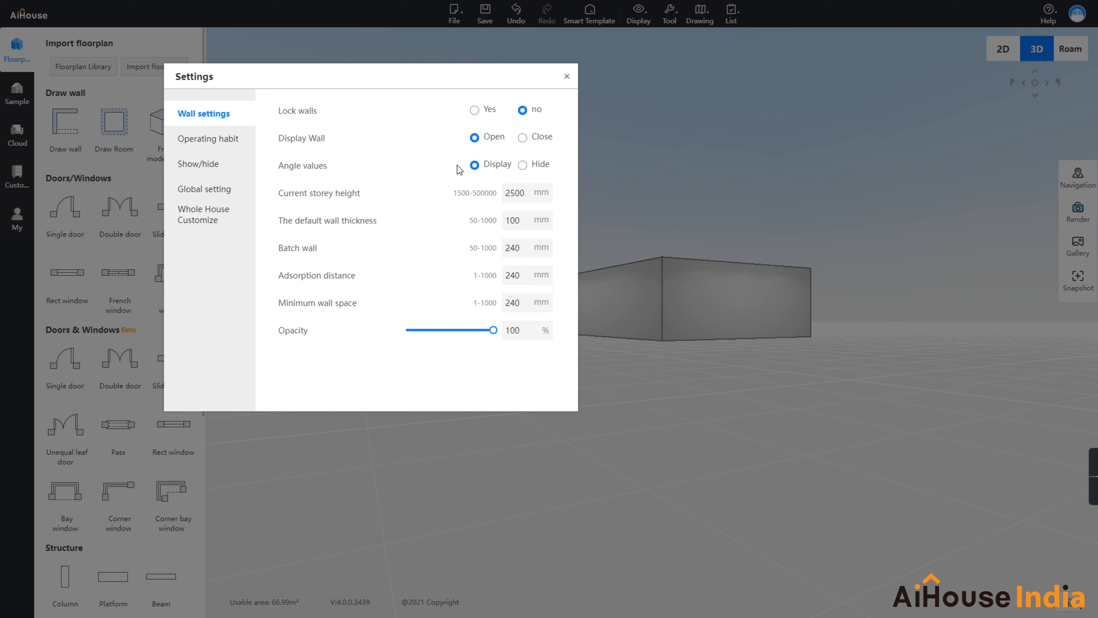
{"action": "left_click_drag", "start_coordinate": [528, 195], "coordinate": [474, 195]}
{"action": "type", "text": "3000"}
{"action": "key", "text": "Return"}
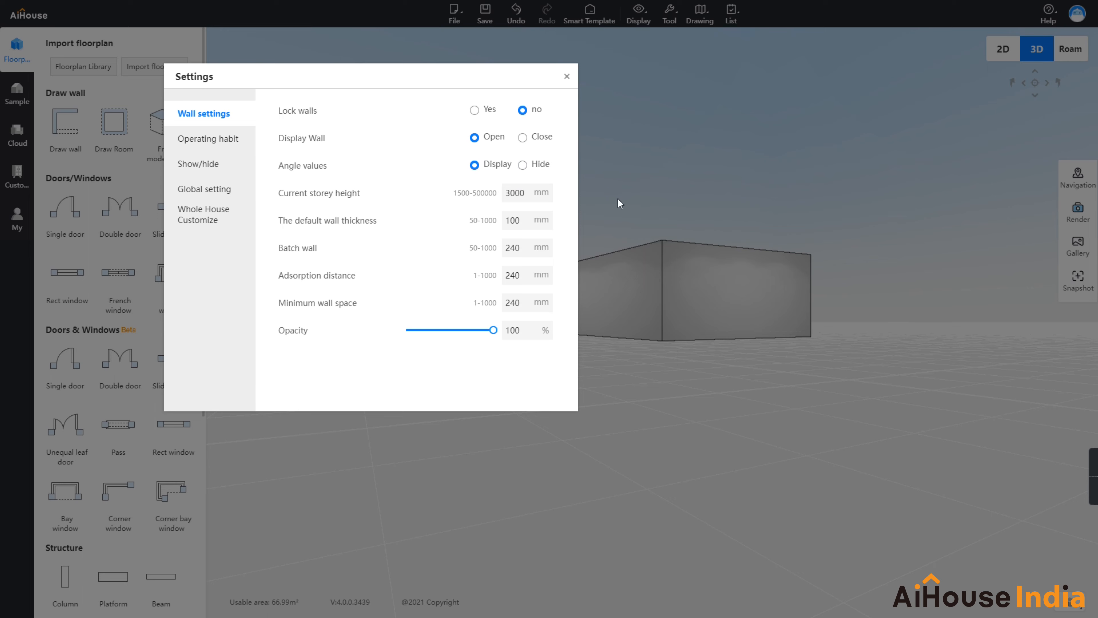
{"action": "left_click", "coordinate": [566, 78]}
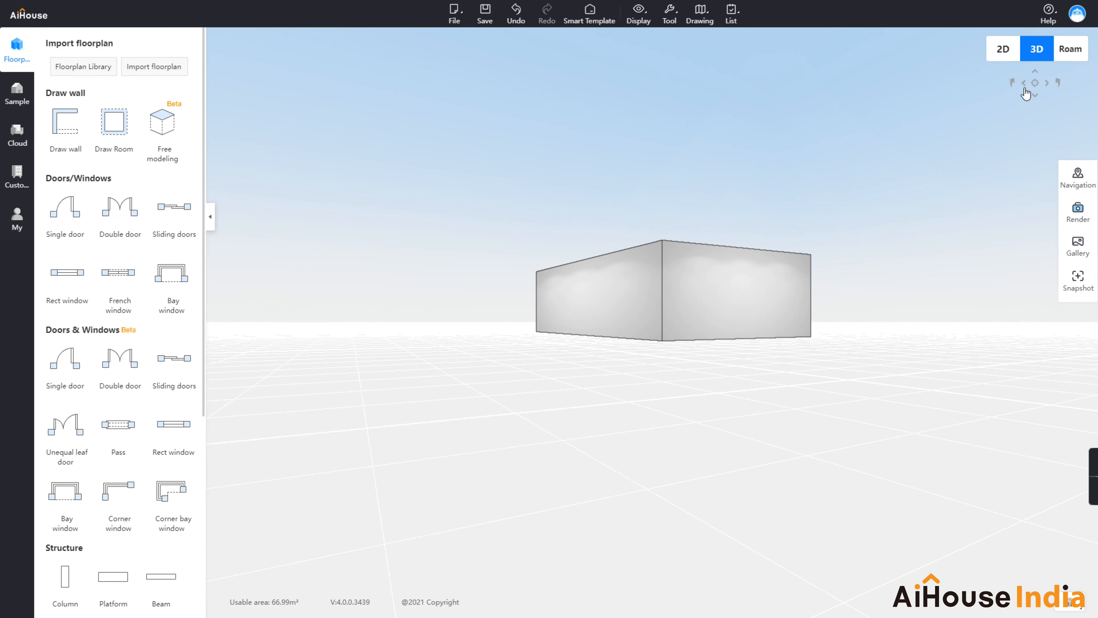
- Return to the 2D view and delete all four walls of the room
{"action": "left_click", "coordinate": [1068, 49]}
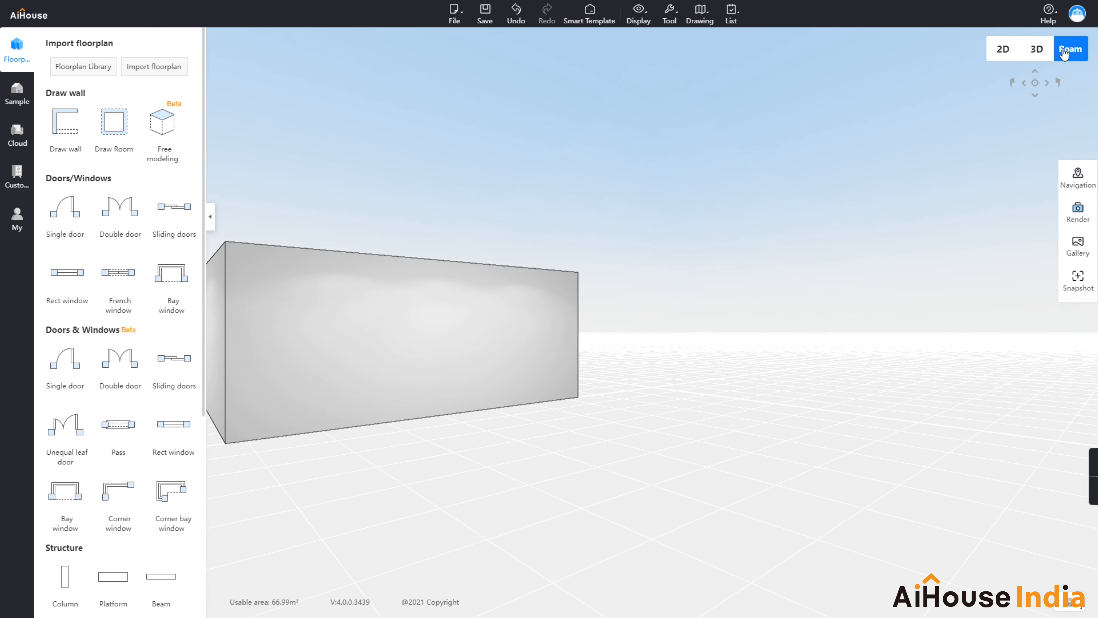
{"action": "left_click", "coordinate": [1003, 50]}
{"action": "left_click_drag", "start_coordinate": [495, 240], "coordinate": [680, 284]}
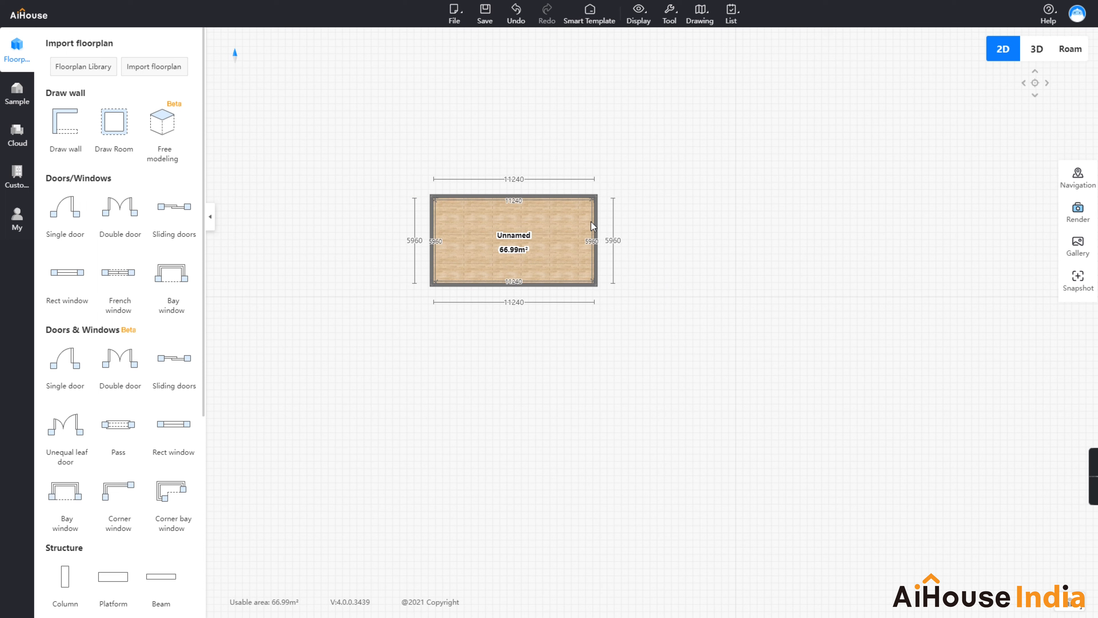
{"action": "left_click", "coordinate": [582, 196]}
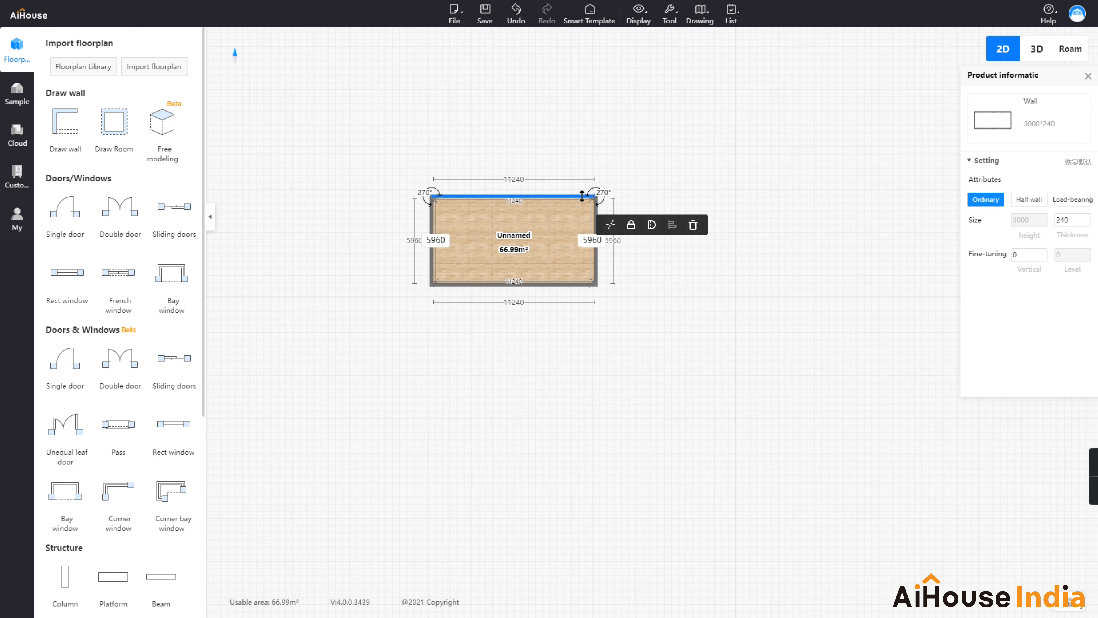
{"action": "left_click", "coordinate": [693, 225]}
{"action": "left_click", "coordinate": [562, 340]}
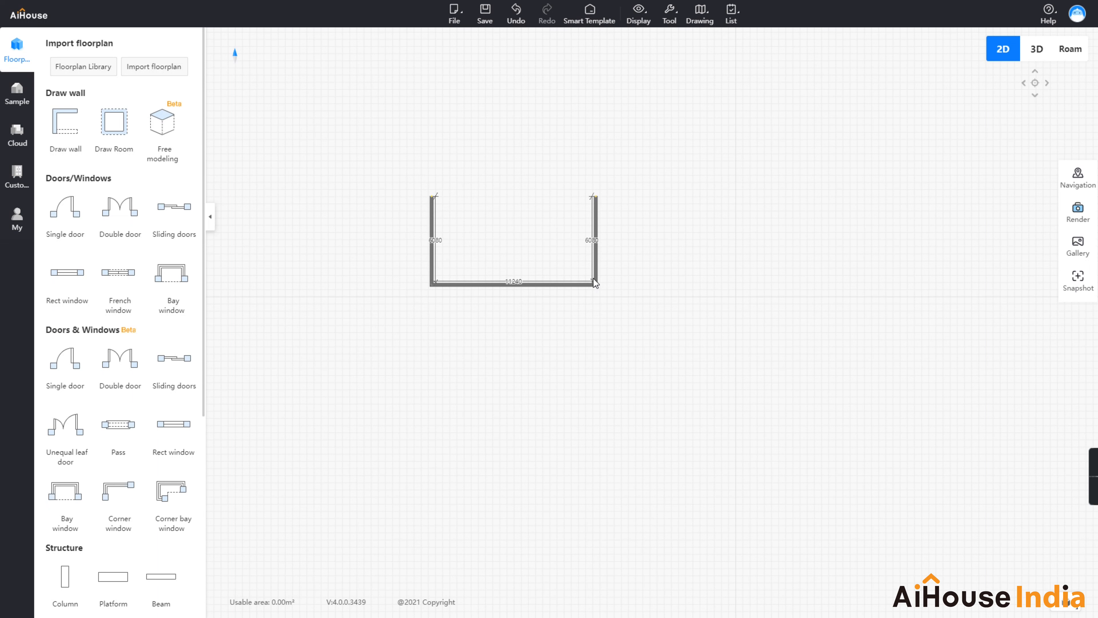
{"action": "left_click", "coordinate": [596, 270]}
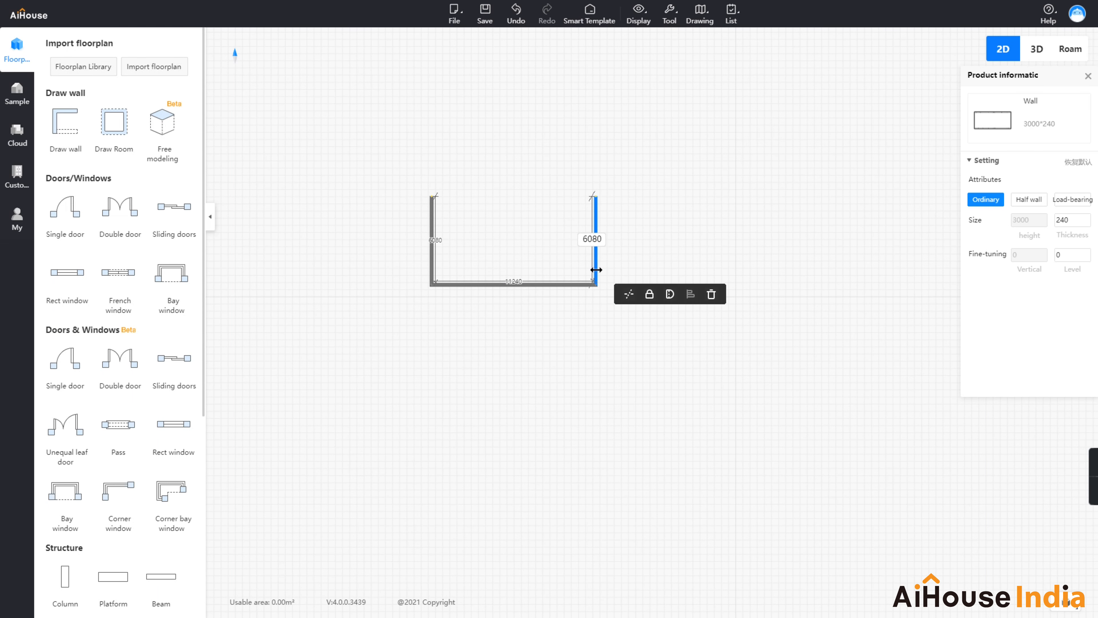
{"action": "left_click", "coordinate": [711, 295]}
{"action": "left_click", "coordinate": [575, 284]}
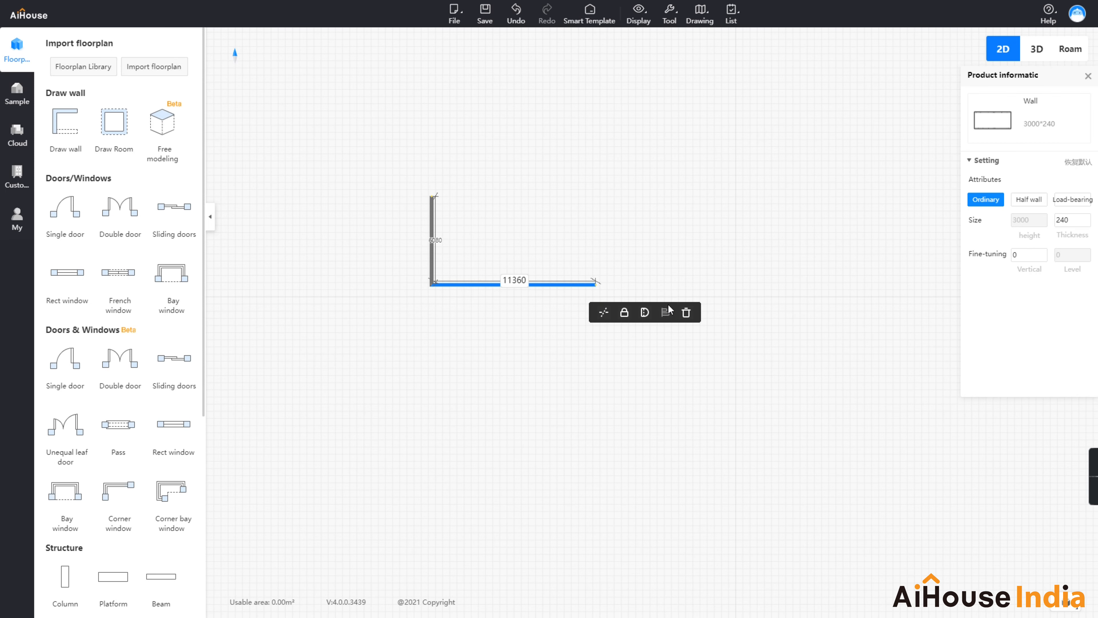
{"action": "left_click", "coordinate": [686, 312]}
{"action": "left_click", "coordinate": [431, 232]}
{"action": "left_click", "coordinate": [552, 257]}
- Draw two 240 mm thick middle-line walls forming a corner, a horizontal one about 3273 mm long and a shorter one running down from it
{"action": "left_click", "coordinate": [85, 117]}
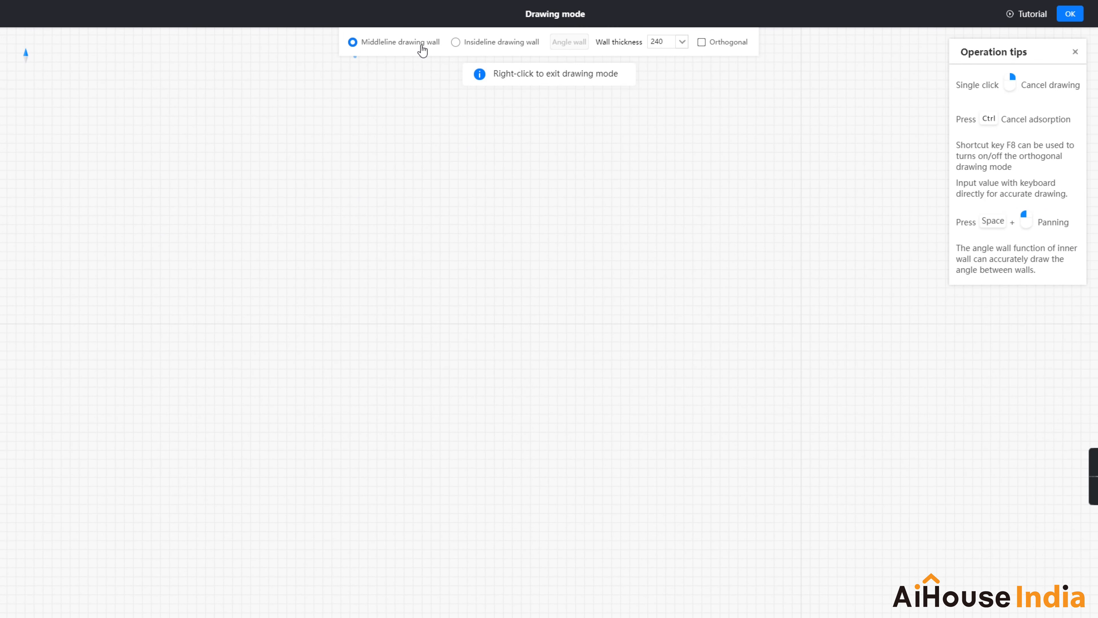
{"action": "left_click", "coordinate": [311, 191]}
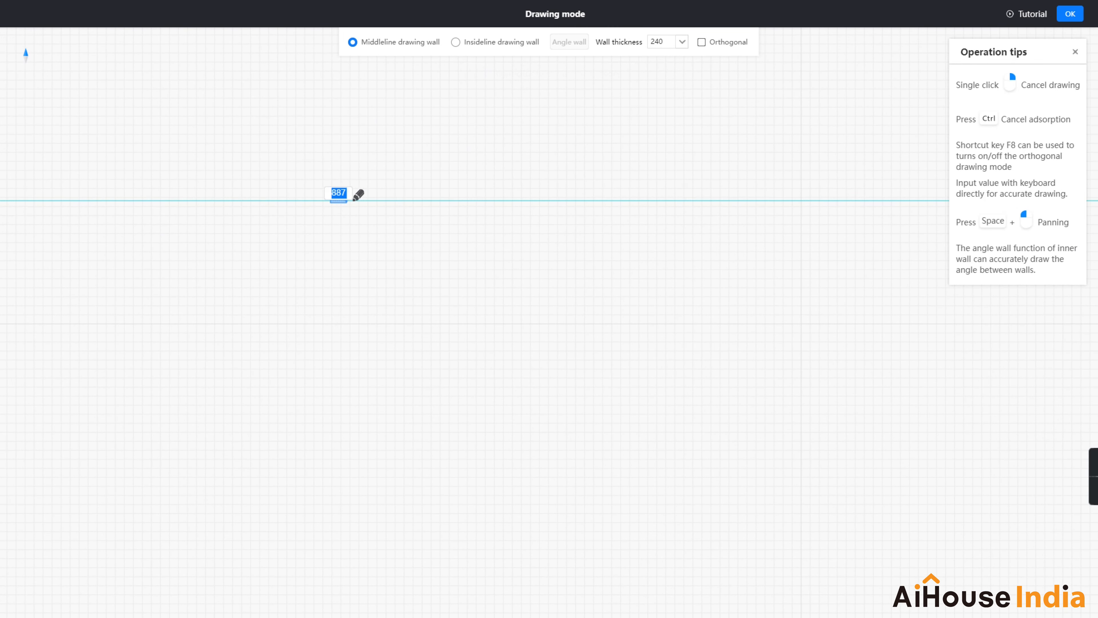
{"action": "scroll", "coordinate": [394, 165], "scroll_direction": "up", "scroll_amount": 5}
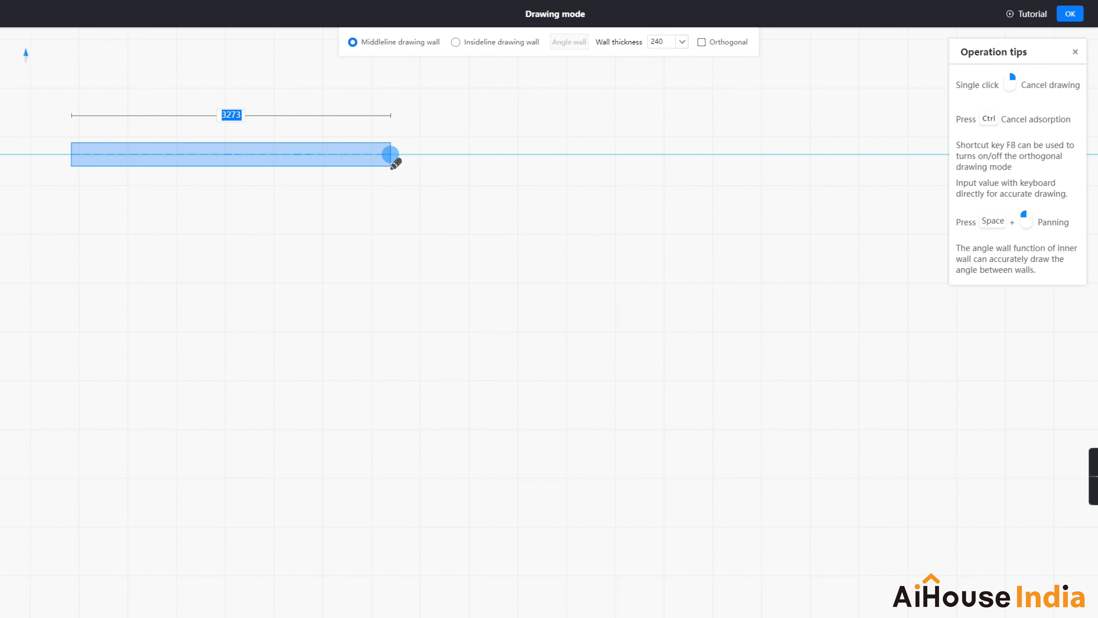
{"action": "left_click", "coordinate": [391, 157]}
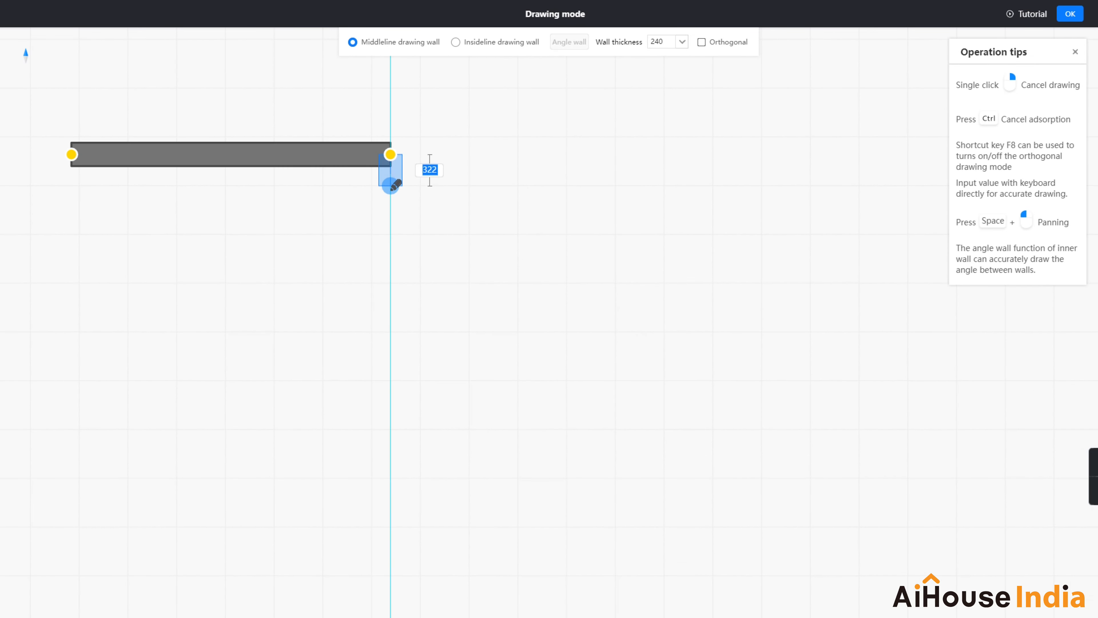
{"action": "left_click", "coordinate": [390, 268]}
{"action": "right_click", "coordinate": [390, 268]}
{"action": "right_click", "coordinate": [390, 268]}
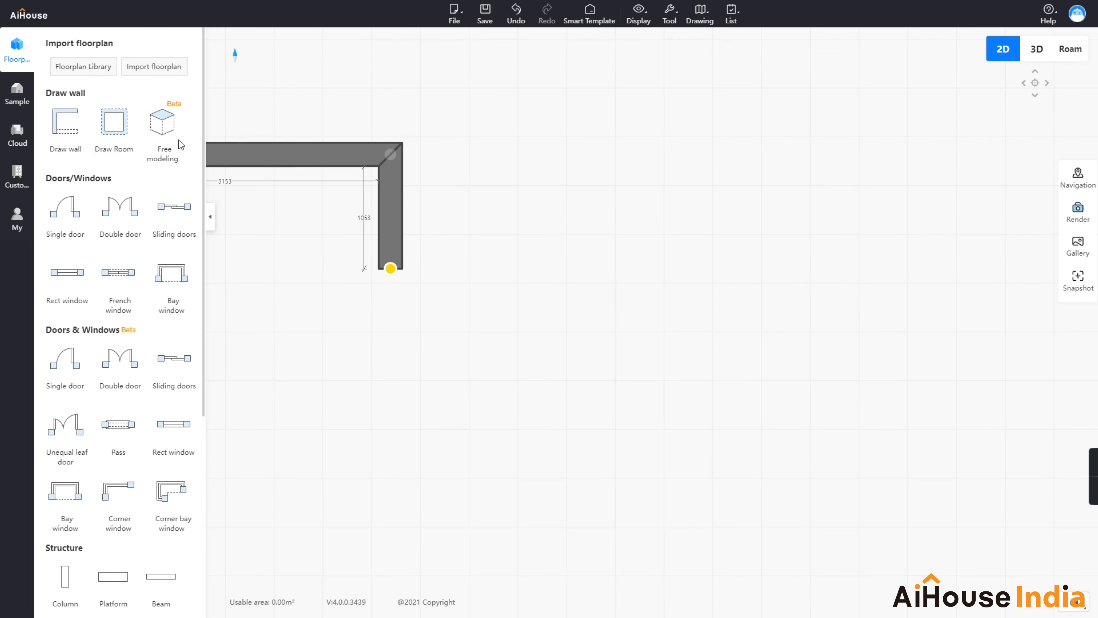
- Draw a rectangular room beside the corner walls in inside-line mode, about 1777 x 1173 mm inside with 240 mm walls
{"action": "left_click", "coordinate": [65, 123]}
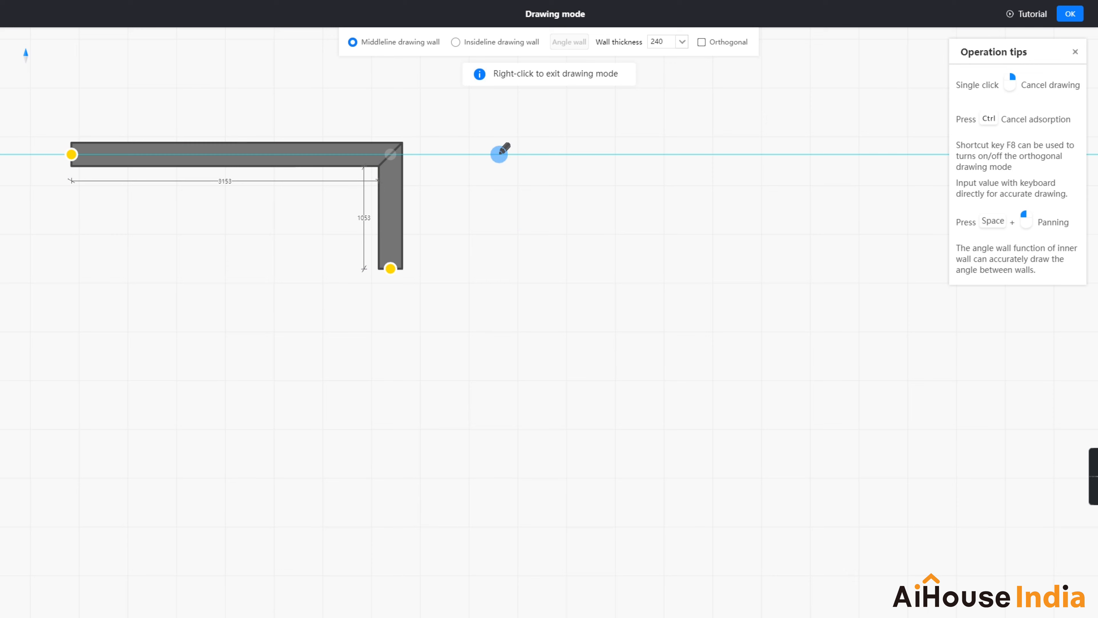
{"action": "left_click", "coordinate": [455, 42]}
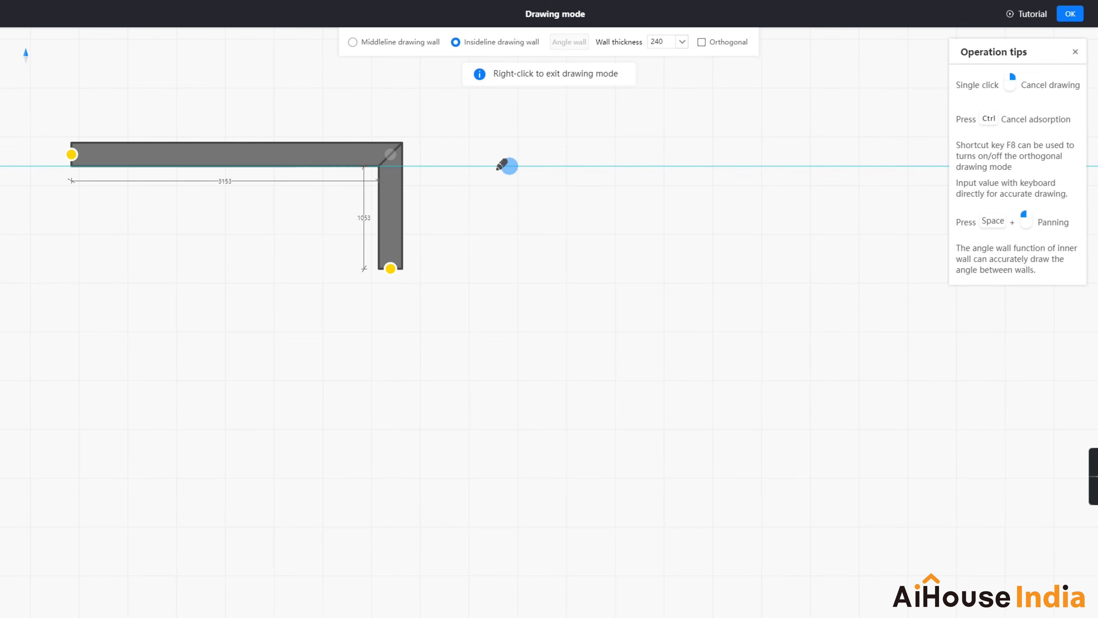
{"action": "left_click", "coordinate": [487, 154]}
{"action": "left_click", "coordinate": [661, 154]}
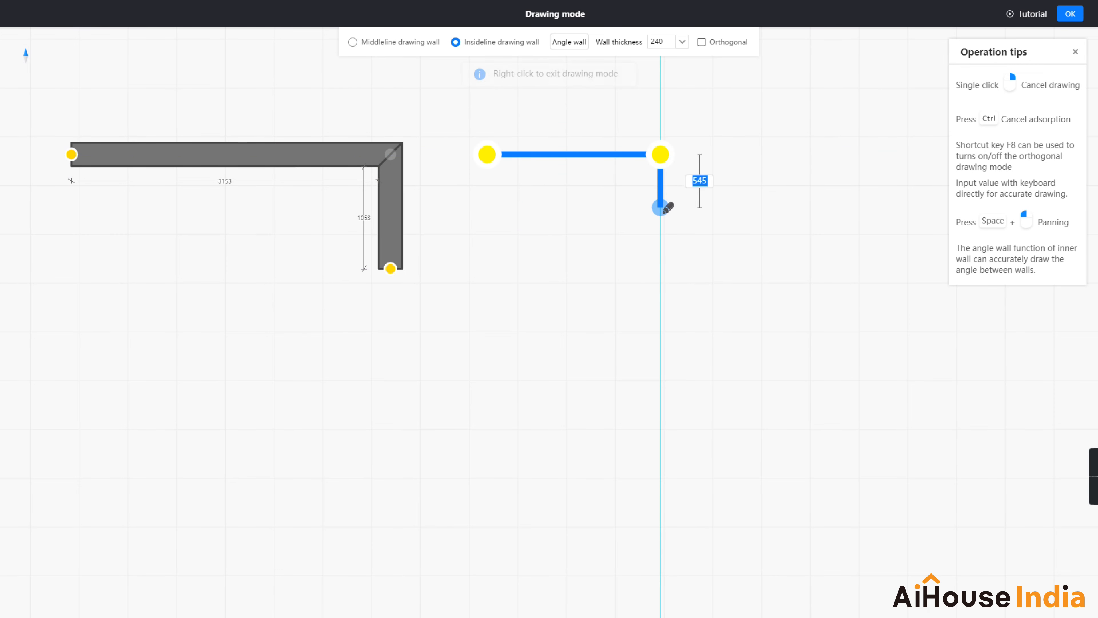
{"action": "left_click", "coordinate": [661, 269]}
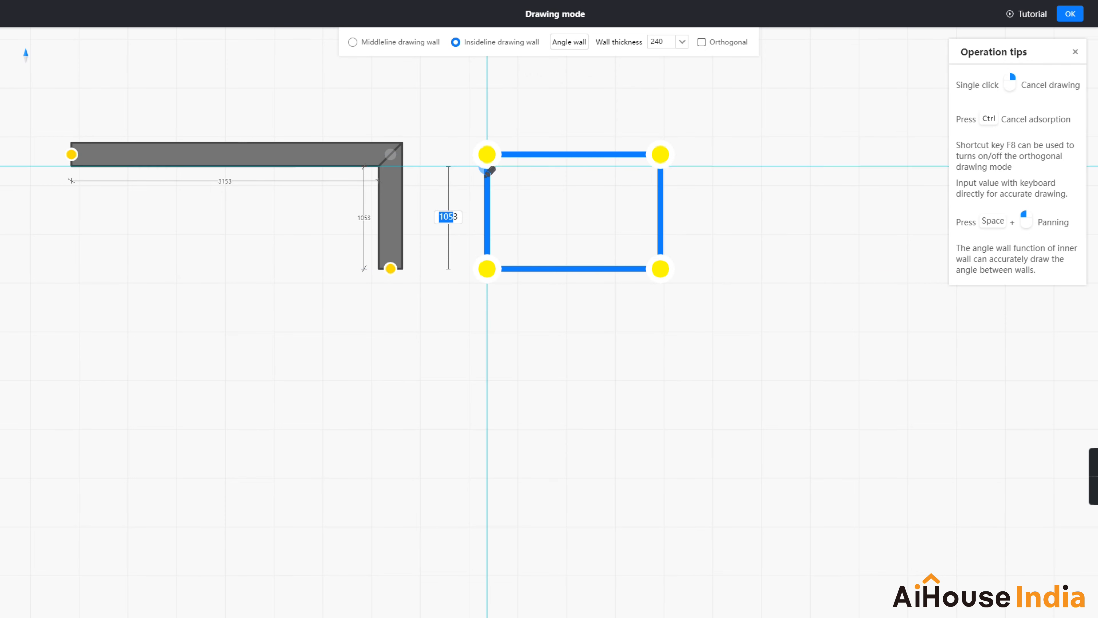
{"action": "left_click", "coordinate": [487, 154]}
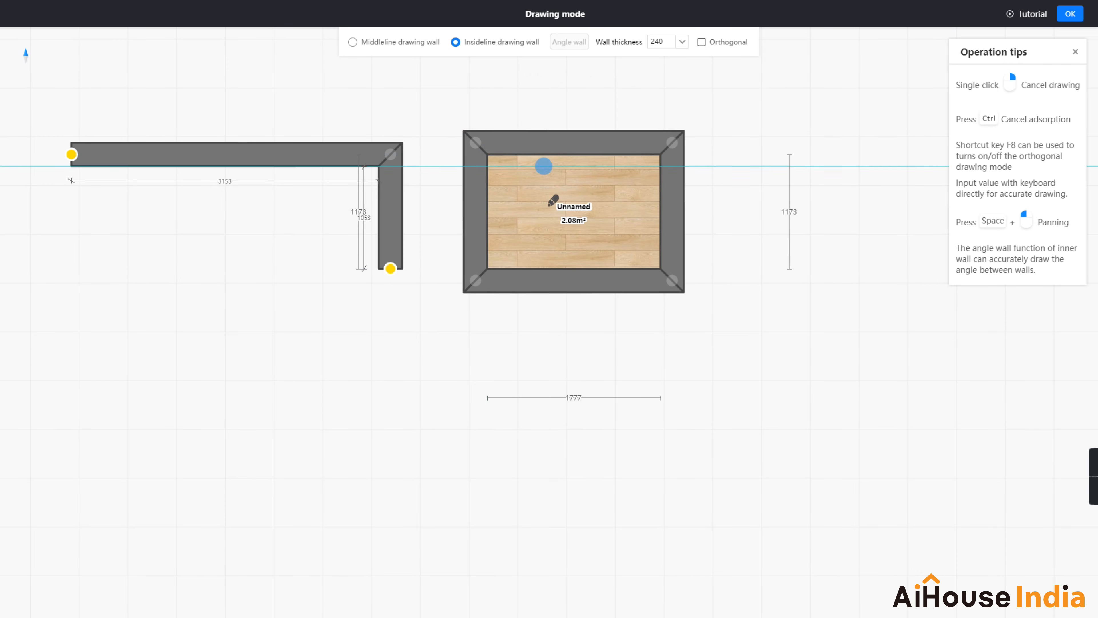
{"action": "right_click", "coordinate": [495, 160]}
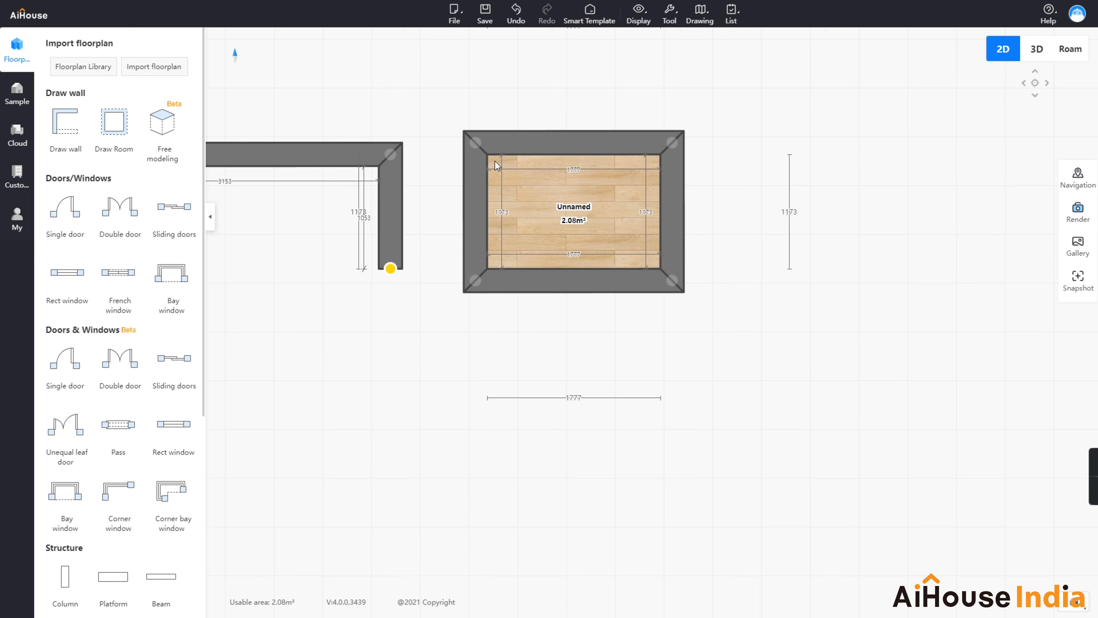
- Delete all four walls of the small rectangular room
{"action": "left_click", "coordinate": [590, 141]}
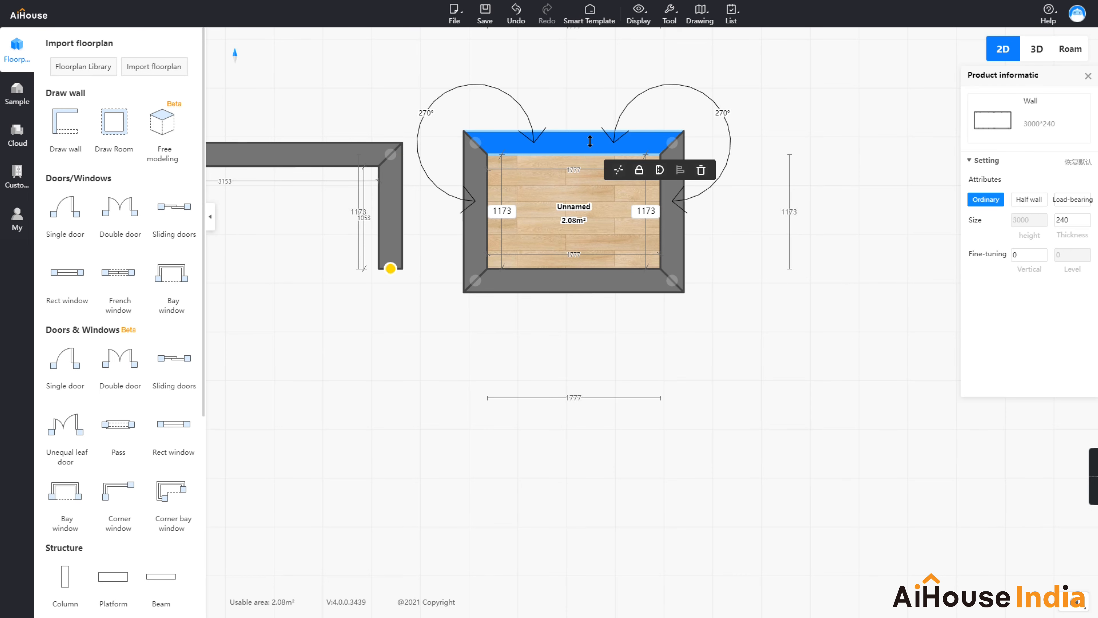
{"action": "left_click", "coordinate": [700, 170]}
{"action": "left_click", "coordinate": [575, 340]}
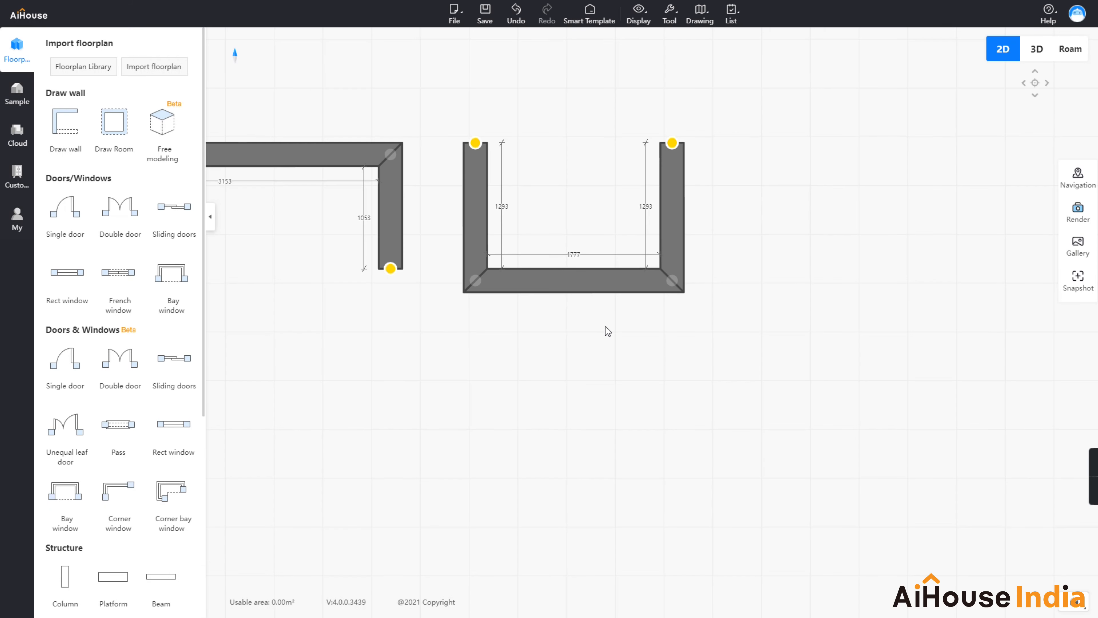
{"action": "left_click", "coordinate": [670, 234]}
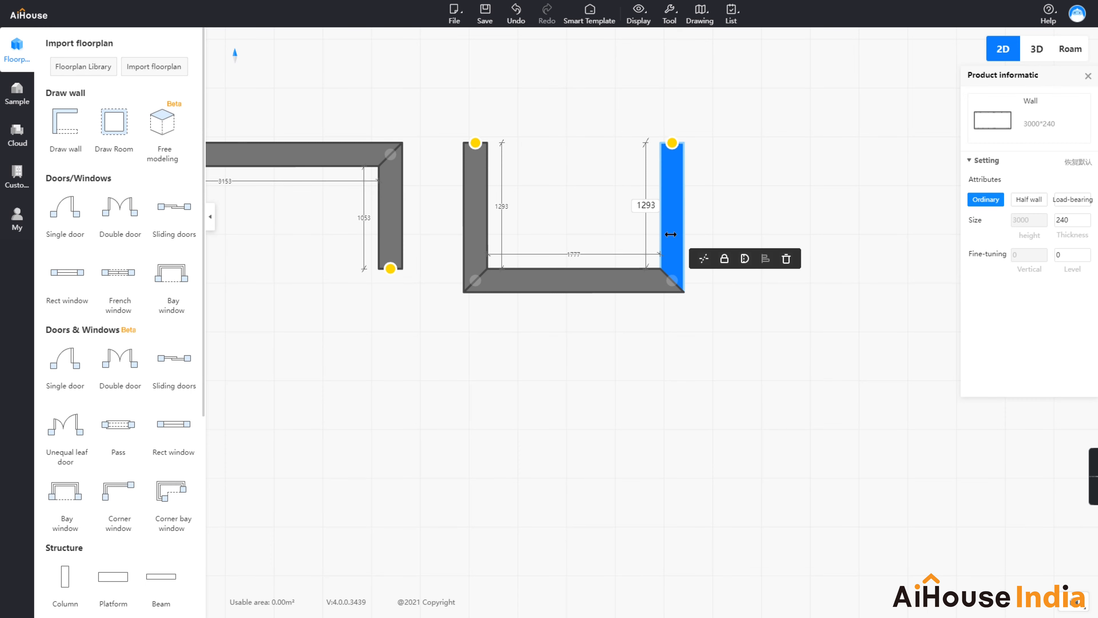
{"action": "left_click", "coordinate": [786, 259]}
{"action": "left_click", "coordinate": [664, 280]}
{"action": "left_click", "coordinate": [718, 314]}
{"action": "left_click", "coordinate": [481, 244]}
{"action": "left_click", "coordinate": [599, 259]}
- Delete the two remaining walls of the corner, clearing the plan
{"action": "left_click", "coordinate": [391, 231]}
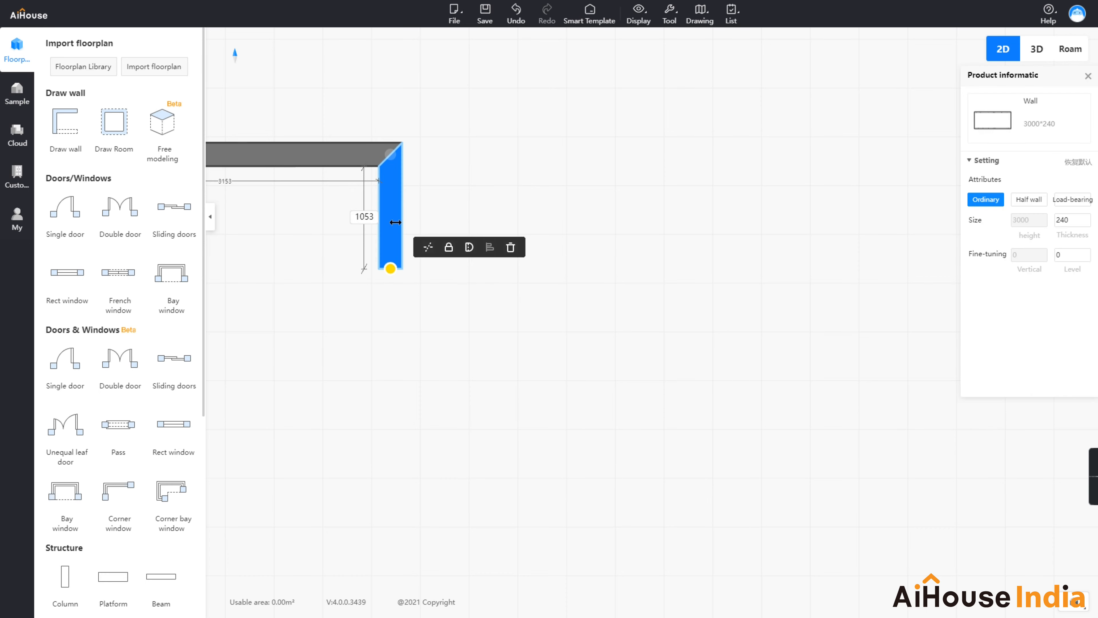
{"action": "left_click", "coordinate": [513, 245]}
{"action": "left_click", "coordinate": [368, 165]}
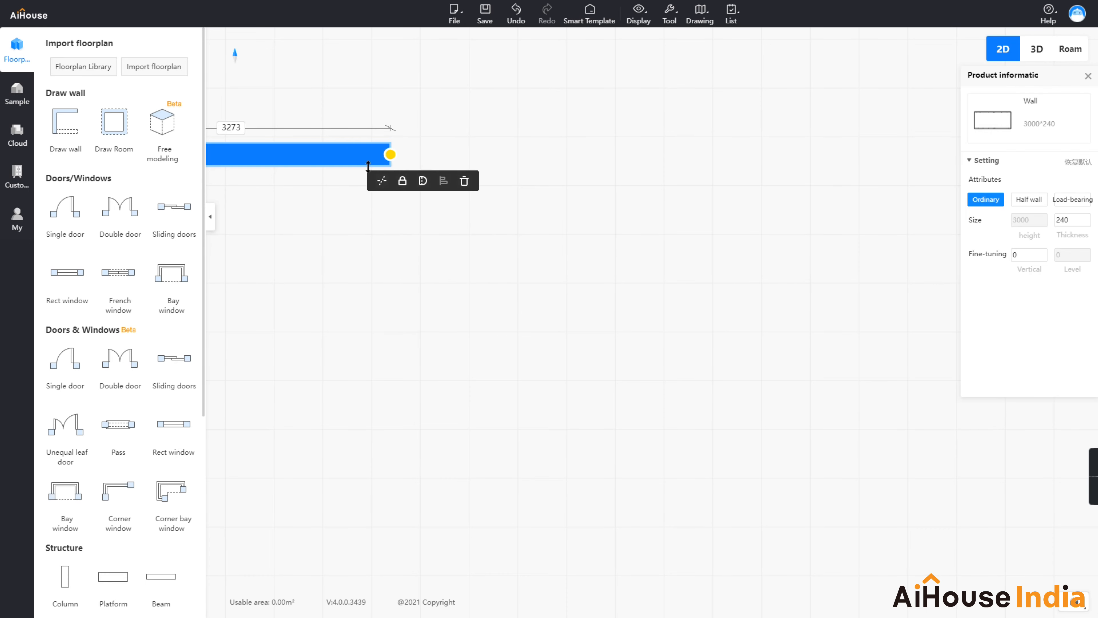
{"action": "left_click", "coordinate": [465, 180]}
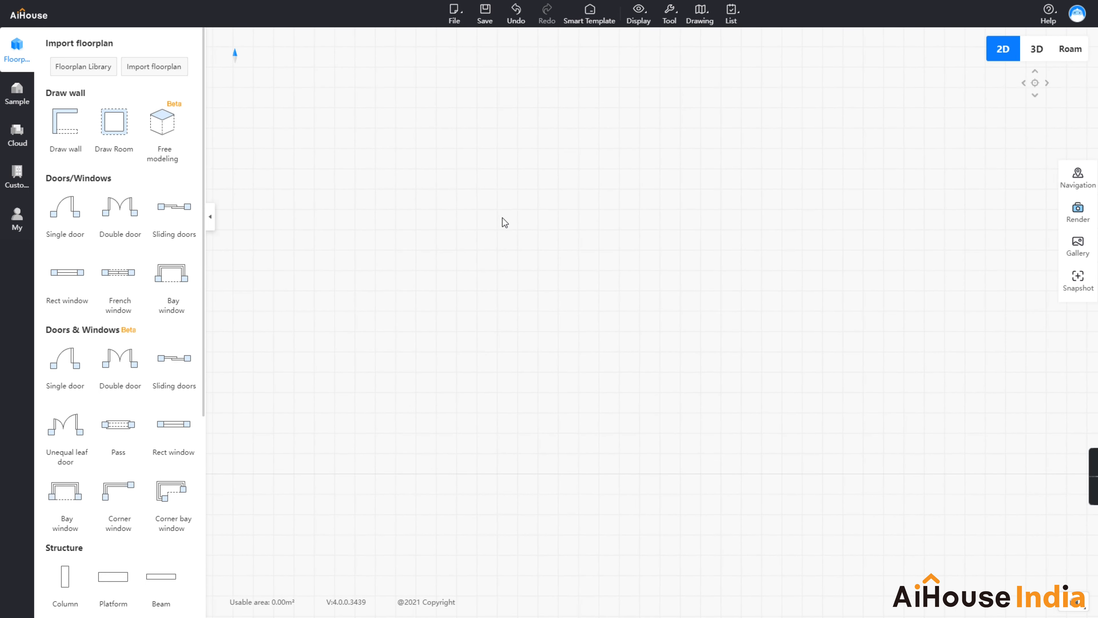
- Draw an L-shaped room with 240 mm thick middle-line walls, about 5934 x 5892 mm inside, with the notch at its lower right corner
{"action": "left_click", "coordinate": [66, 122]}
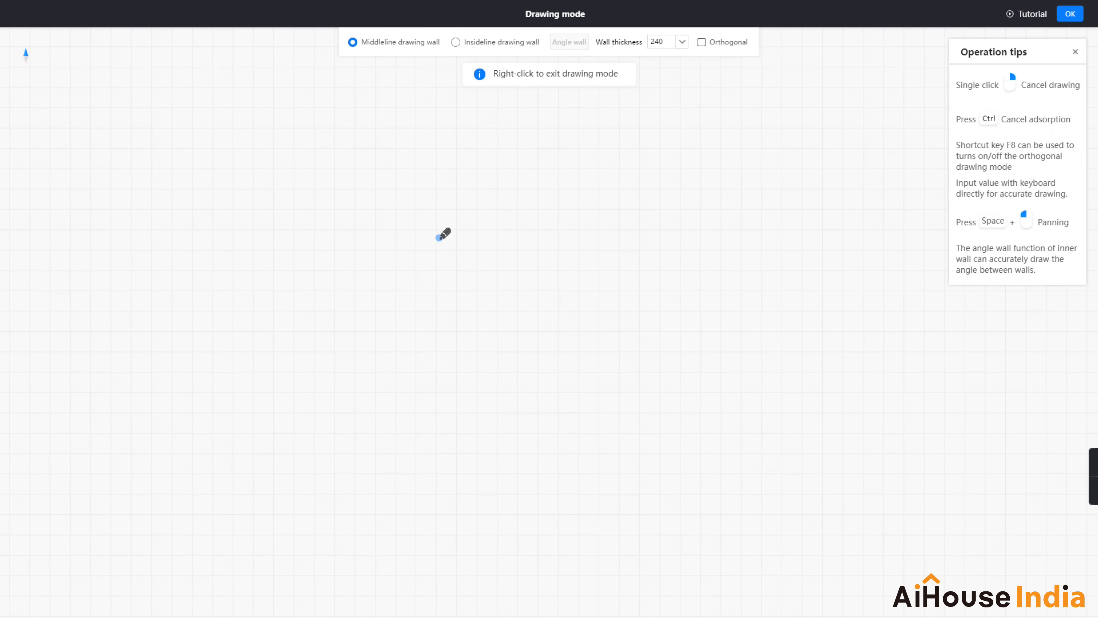
{"action": "left_click", "coordinate": [405, 235]}
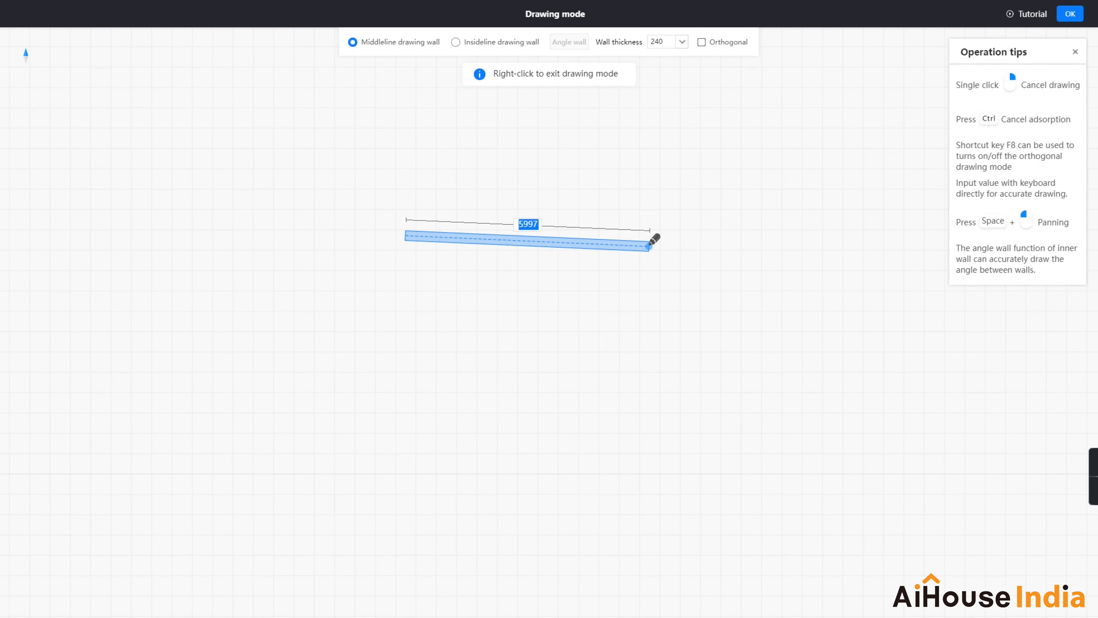
{"action": "left_click", "coordinate": [646, 236]}
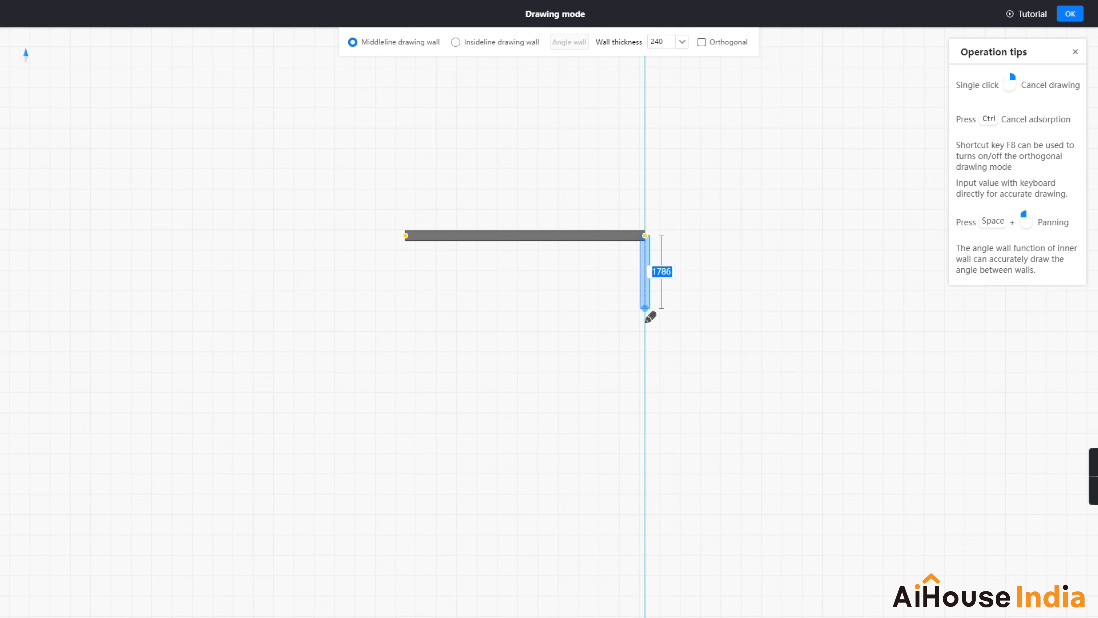
{"action": "left_click", "coordinate": [645, 383]}
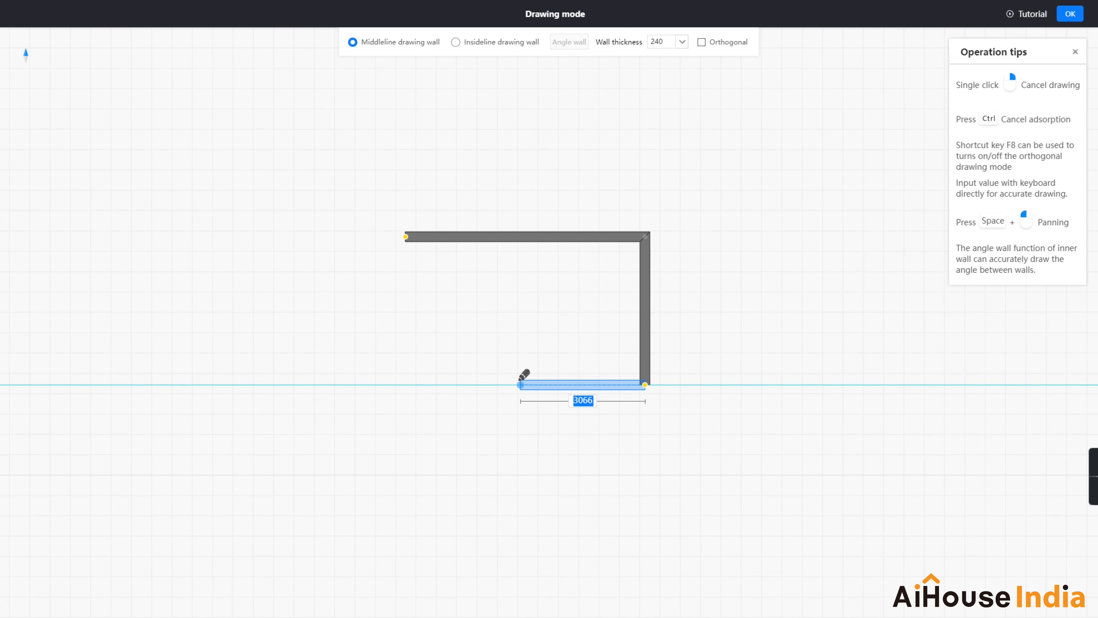
{"action": "left_click_drag", "start_coordinate": [516, 385], "coordinate": [516, 392]}
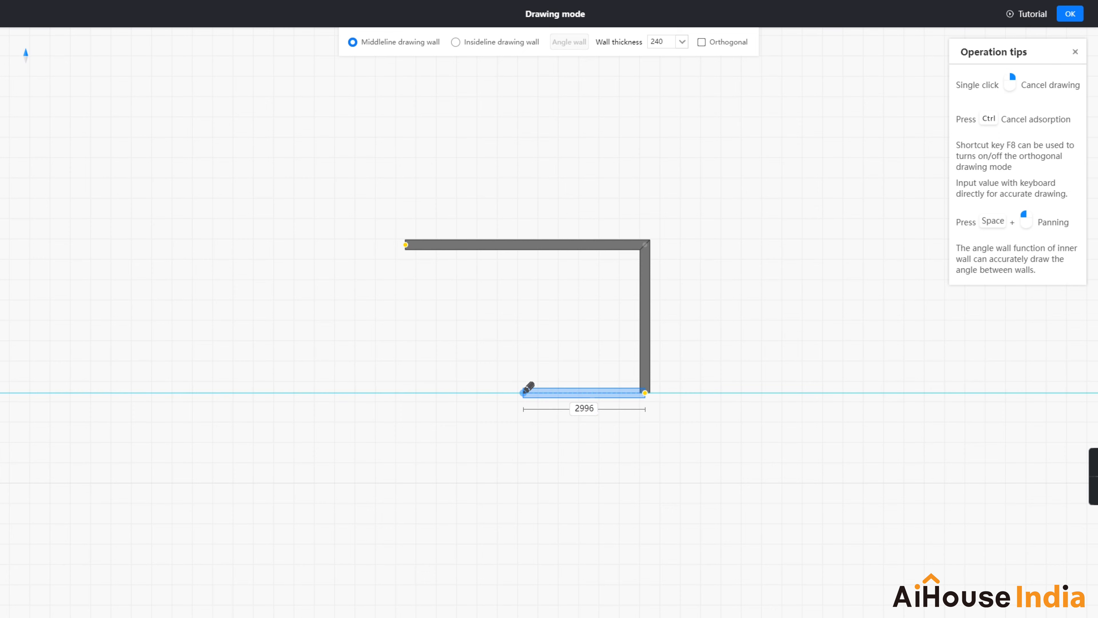
{"action": "left_click", "coordinate": [524, 393]}
{"action": "left_click", "coordinate": [523, 493]}
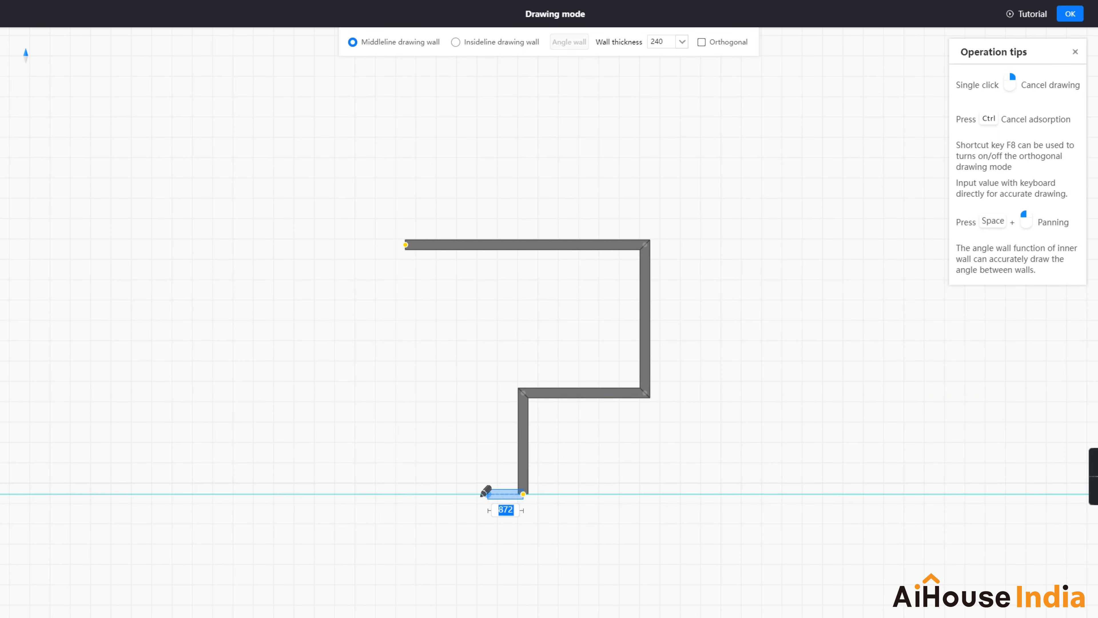
{"action": "left_click", "coordinate": [394, 494]}
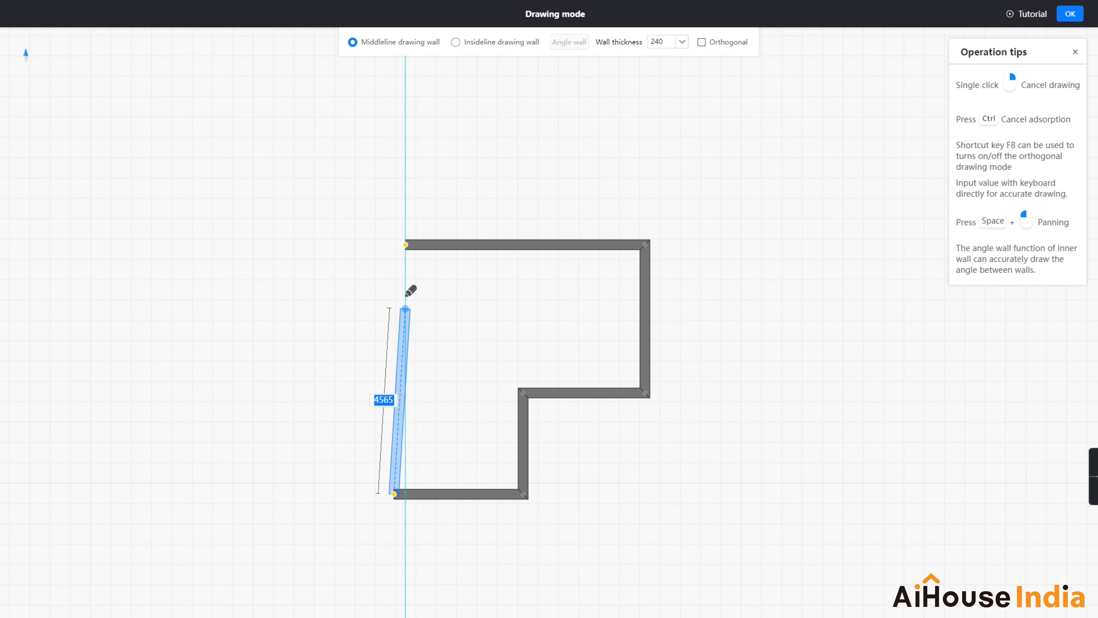
{"action": "left_click", "coordinate": [394, 242]}
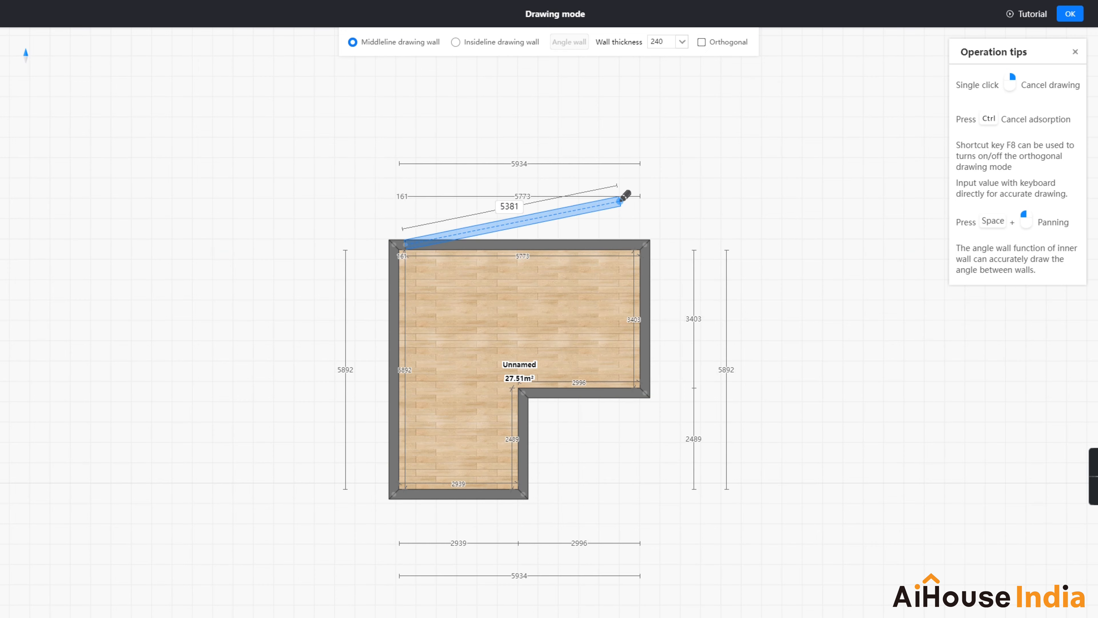
{"action": "right_click", "coordinate": [621, 201]}
- Convert the notch's horizontal wall into an arc bulging outward and set its arc height to 1200 mm
{"action": "left_click", "coordinate": [589, 393]}
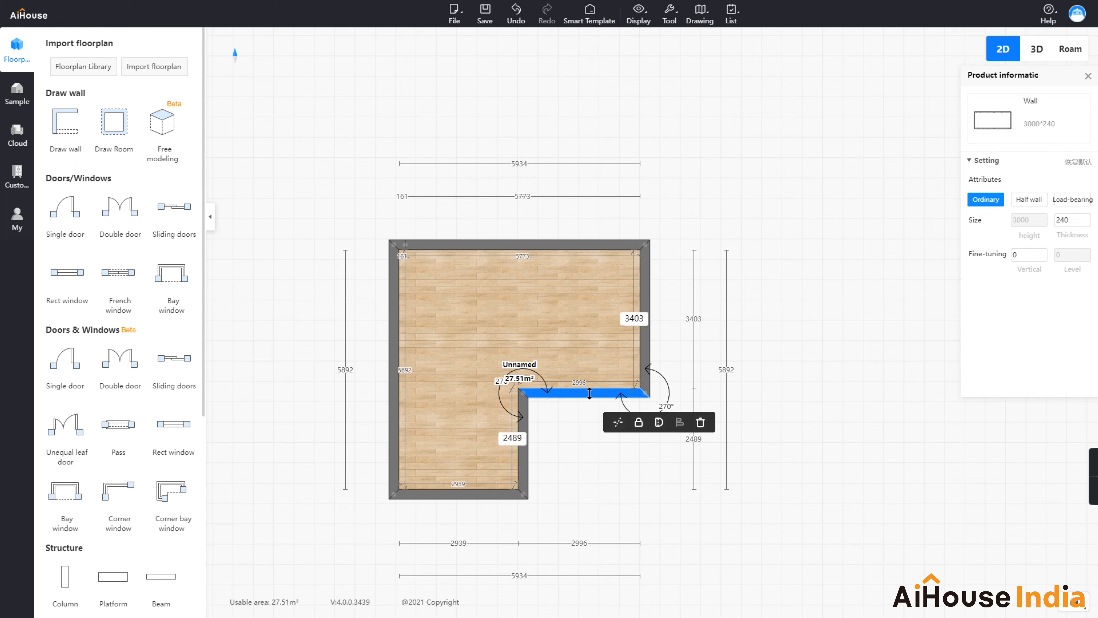
{"action": "left_click", "coordinate": [656, 422]}
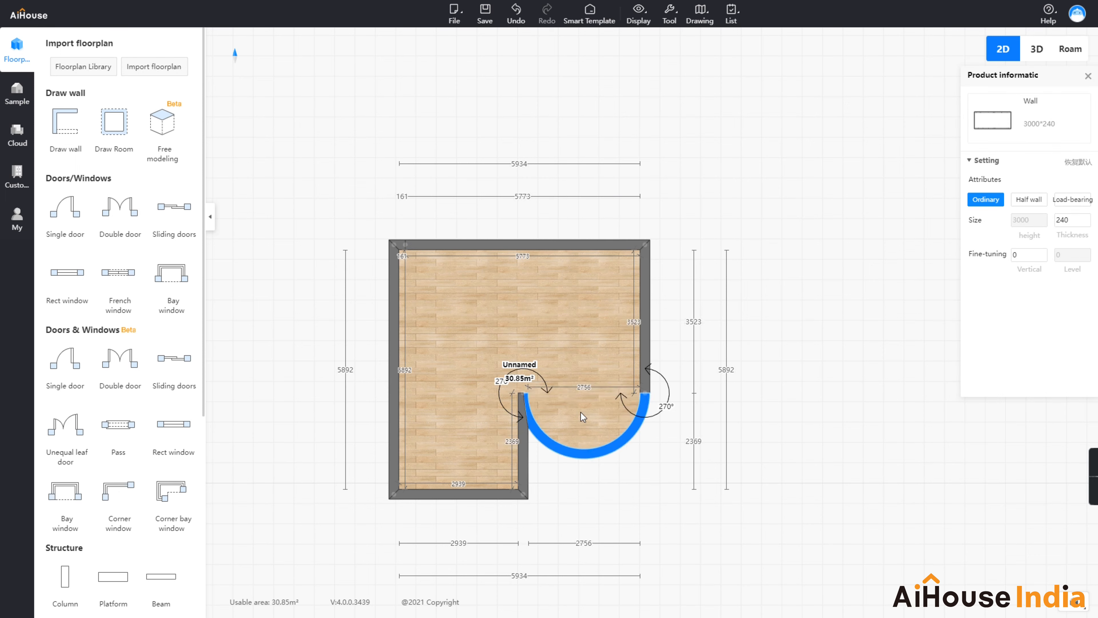
{"action": "left_click", "coordinate": [589, 451]}
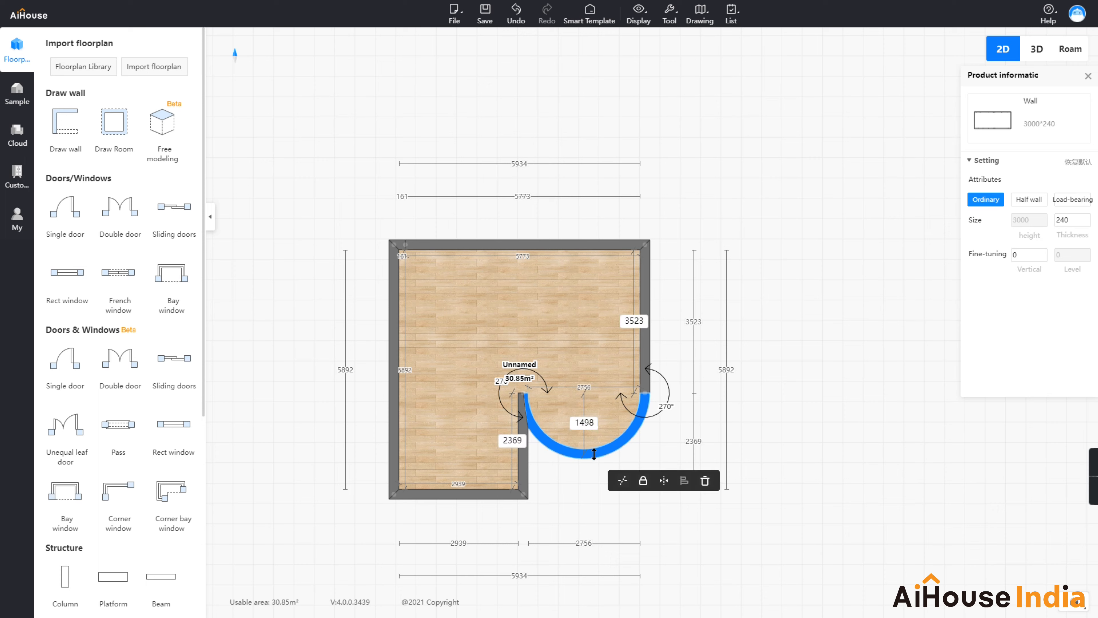
{"action": "left_click", "coordinate": [597, 423]}
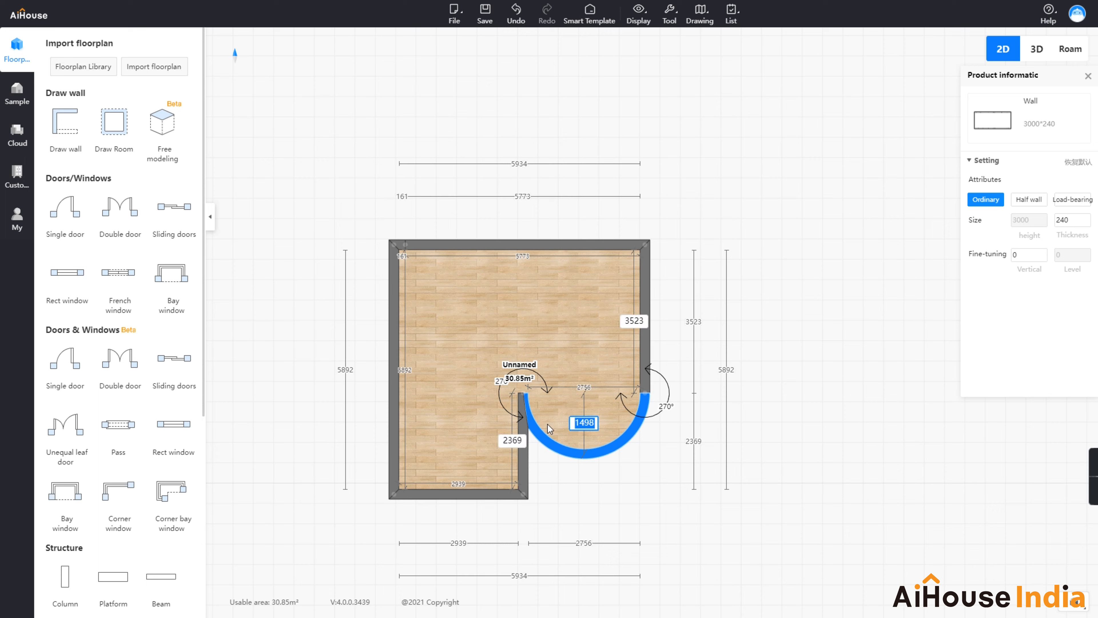
{"action": "type", "text": "1200"}
{"action": "key", "text": "Return"}
- Set the curved wall's arc height to 800 mm and check its shape in 3D
{"action": "left_click", "coordinate": [547, 425]}
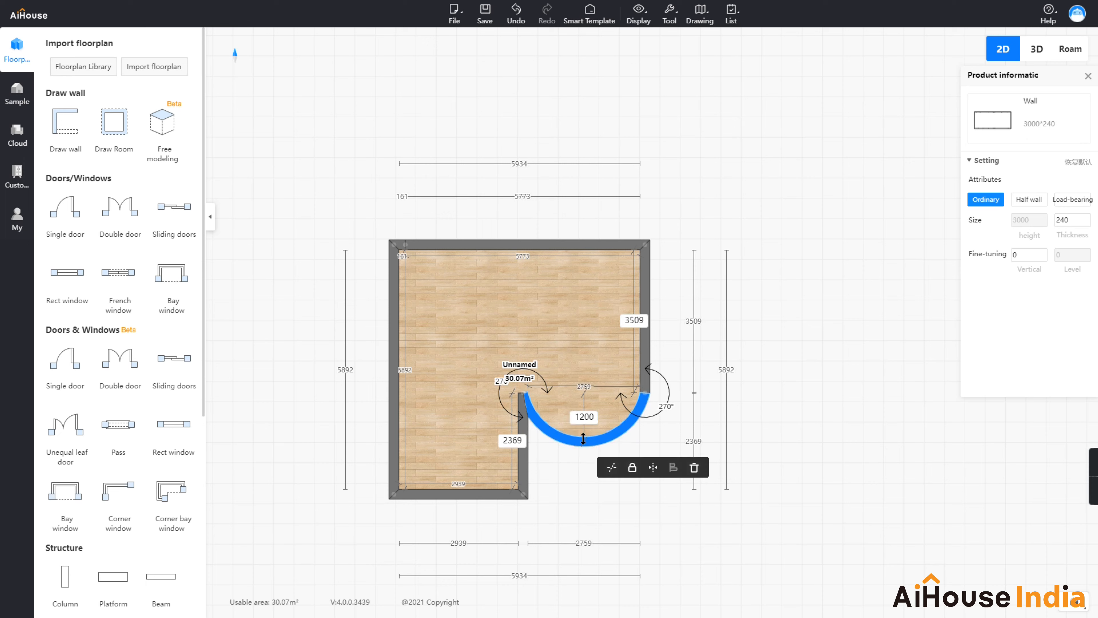
{"action": "left_click", "coordinate": [597, 417]}
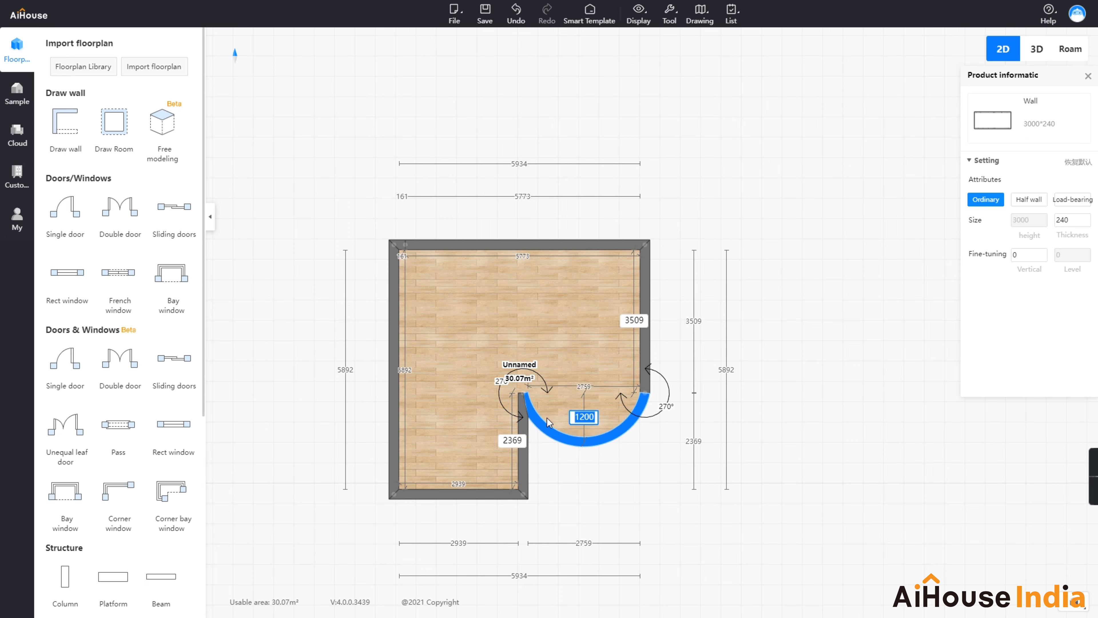
{"action": "type", "text": "800"}
{"action": "key", "text": "Return"}
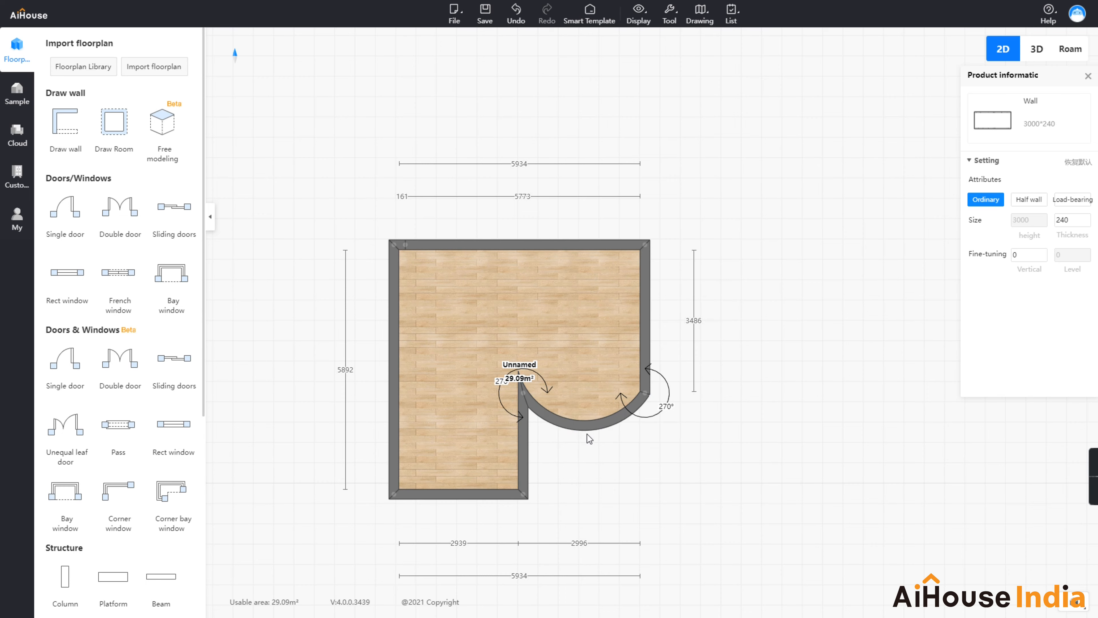
{"action": "scroll", "coordinate": [668, 422], "scroll_direction": "down", "scroll_amount": 1}
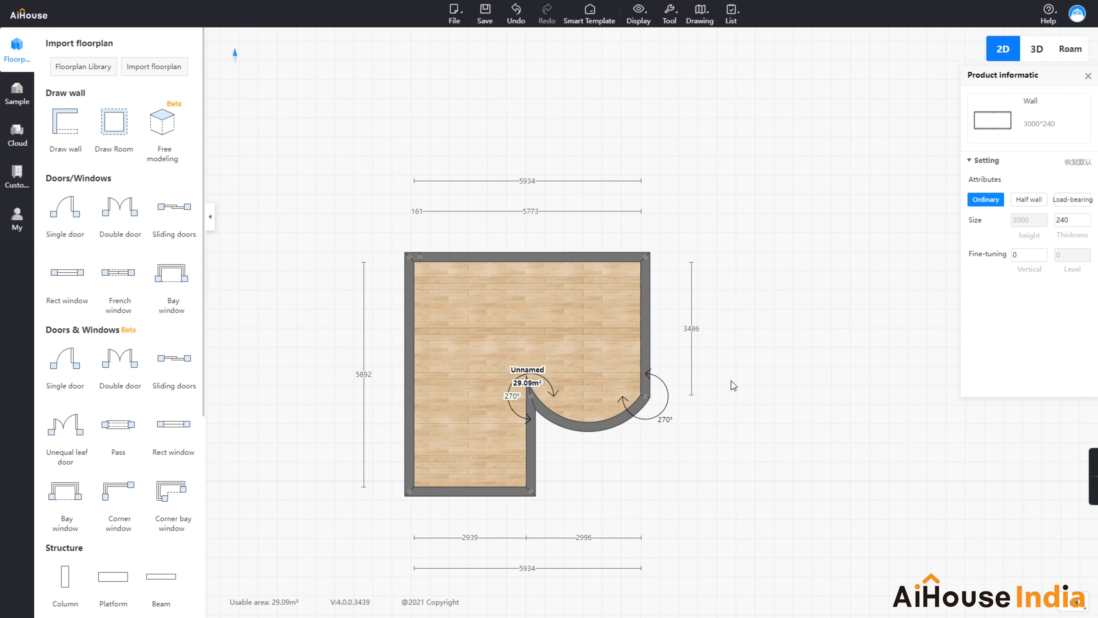
{"action": "left_click", "coordinate": [1037, 49]}
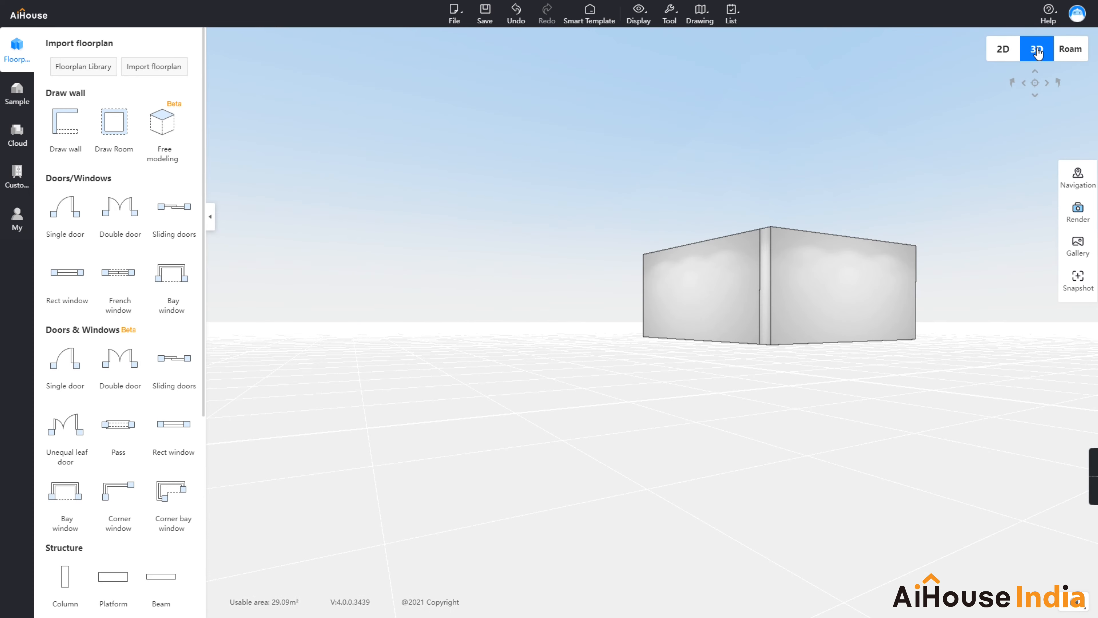
{"action": "left_click_drag", "start_coordinate": [853, 285], "coordinate": [466, 241]}
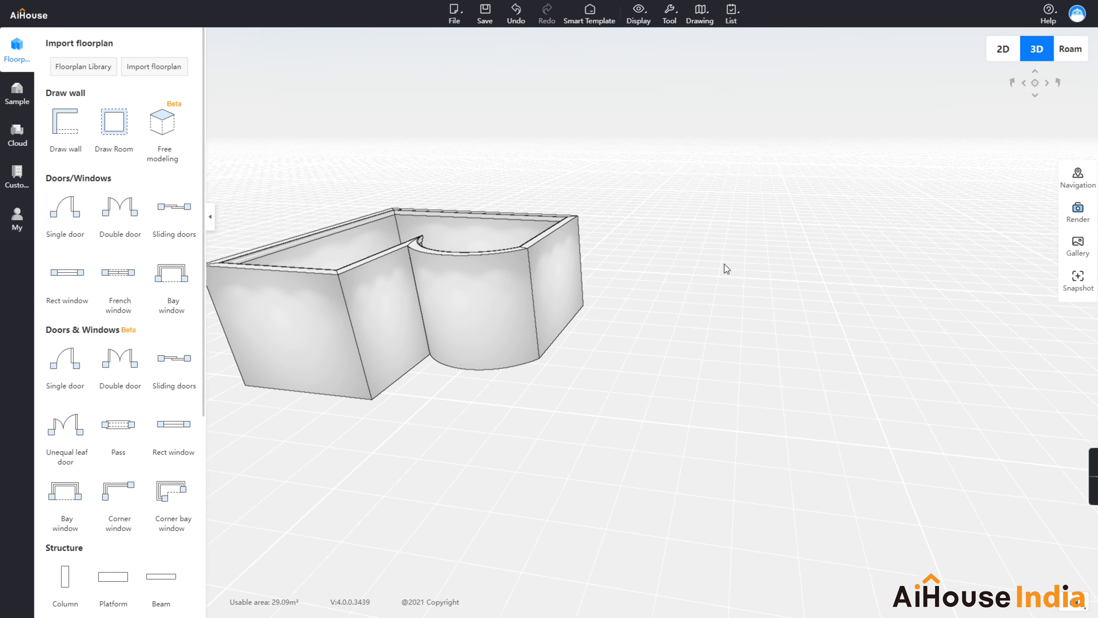
- Return to the 2D plan and turn the curved notch wall back into a straight wall
{"action": "left_click", "coordinate": [1003, 49]}
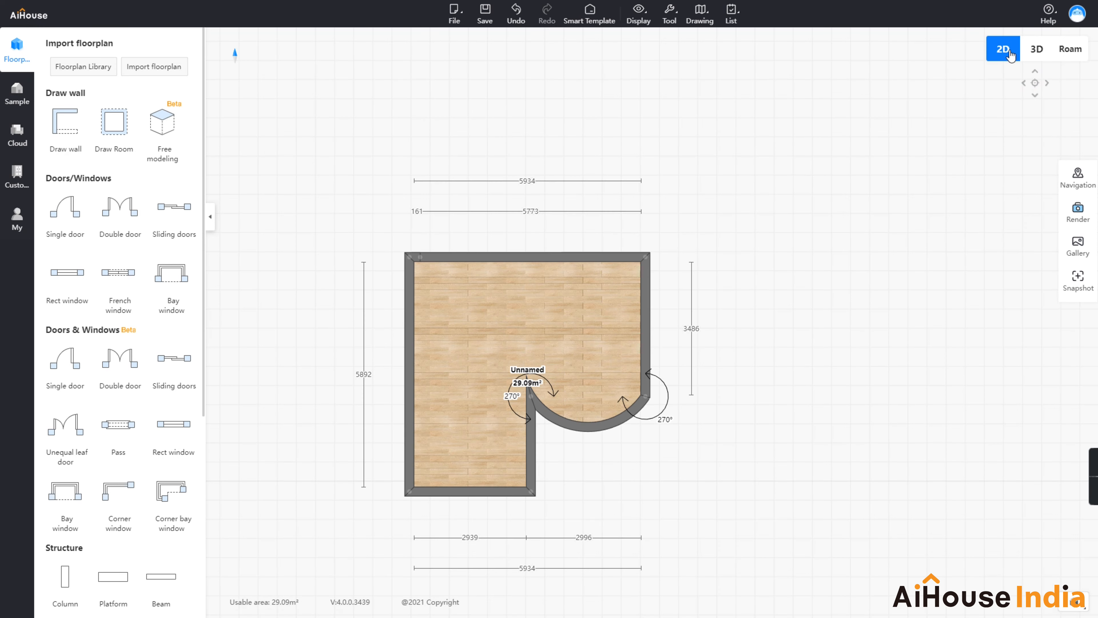
{"action": "left_click", "coordinate": [589, 427]}
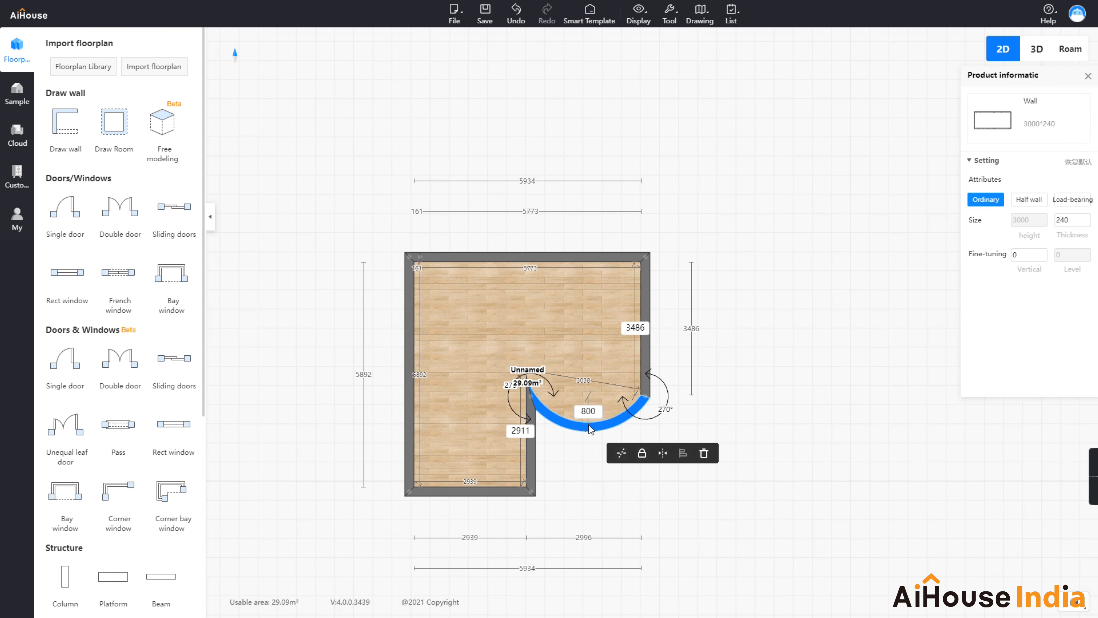
{"action": "left_click", "coordinate": [664, 455]}
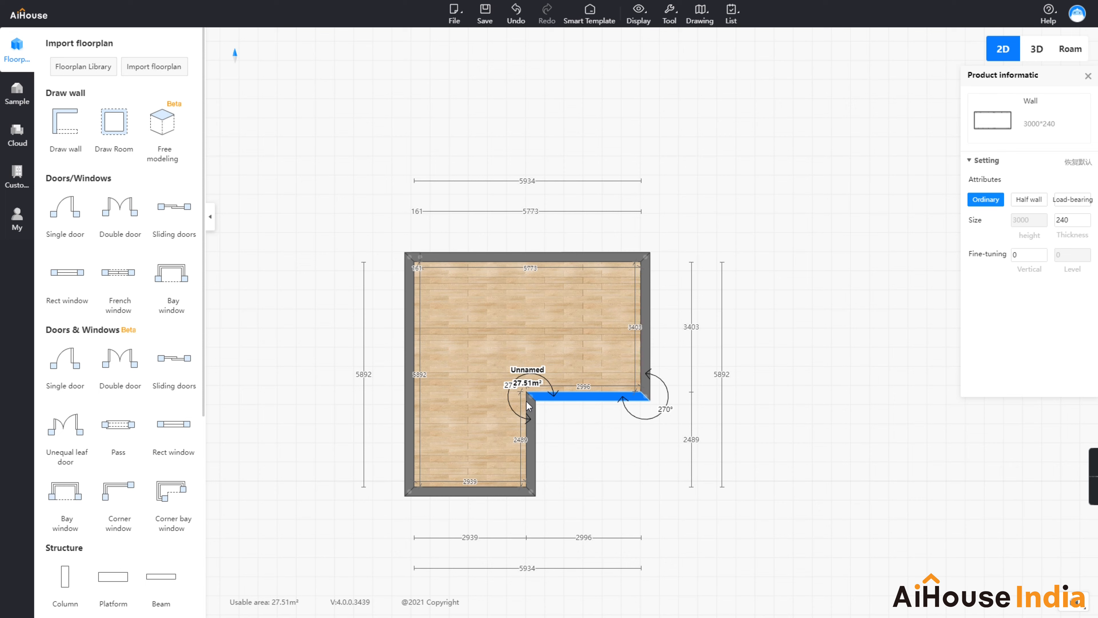
- Change the vertical wall on the right side of the room to a half wall
{"action": "left_click", "coordinate": [777, 351]}
{"action": "left_click", "coordinate": [645, 333]}
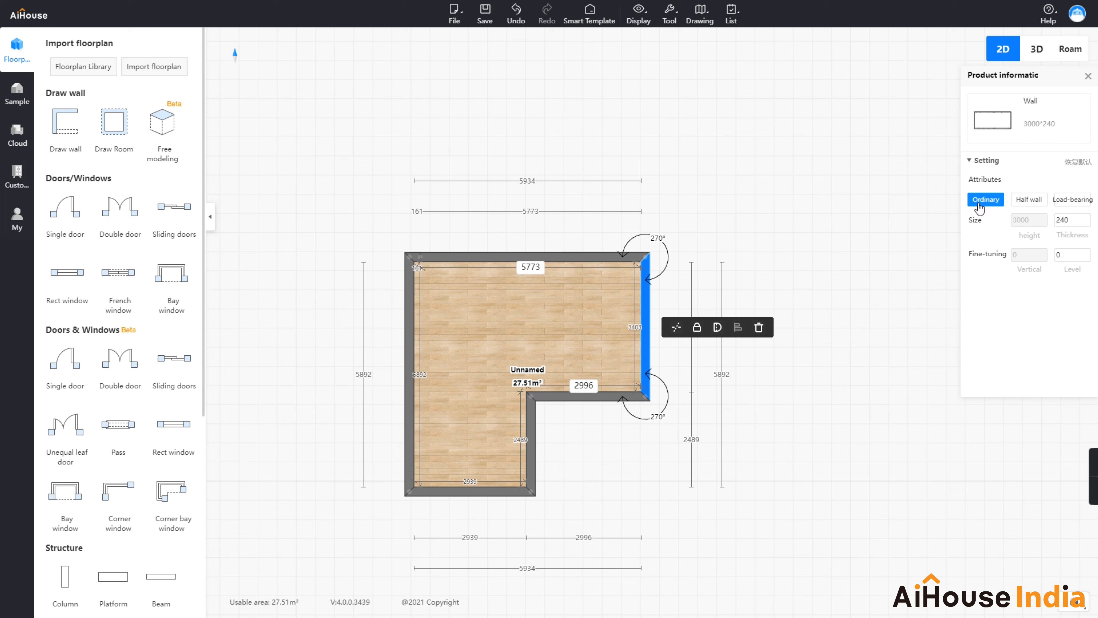
{"action": "left_click", "coordinate": [1029, 200]}
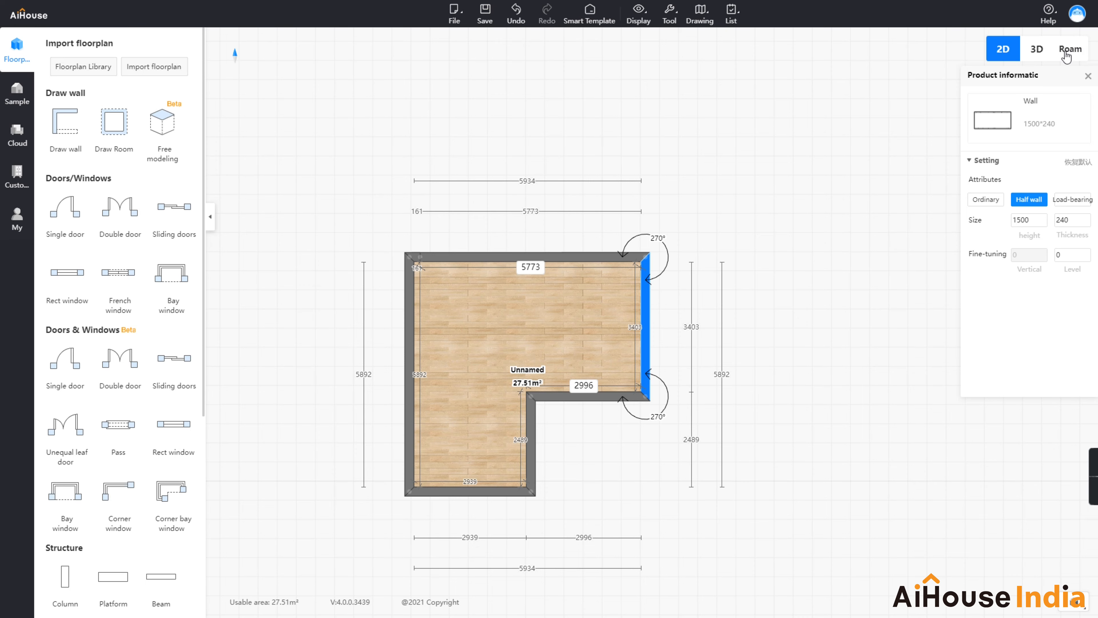
- Examine the half wall in the 3D view from several angles and go back to the 2D plan
{"action": "left_click", "coordinate": [1040, 53]}
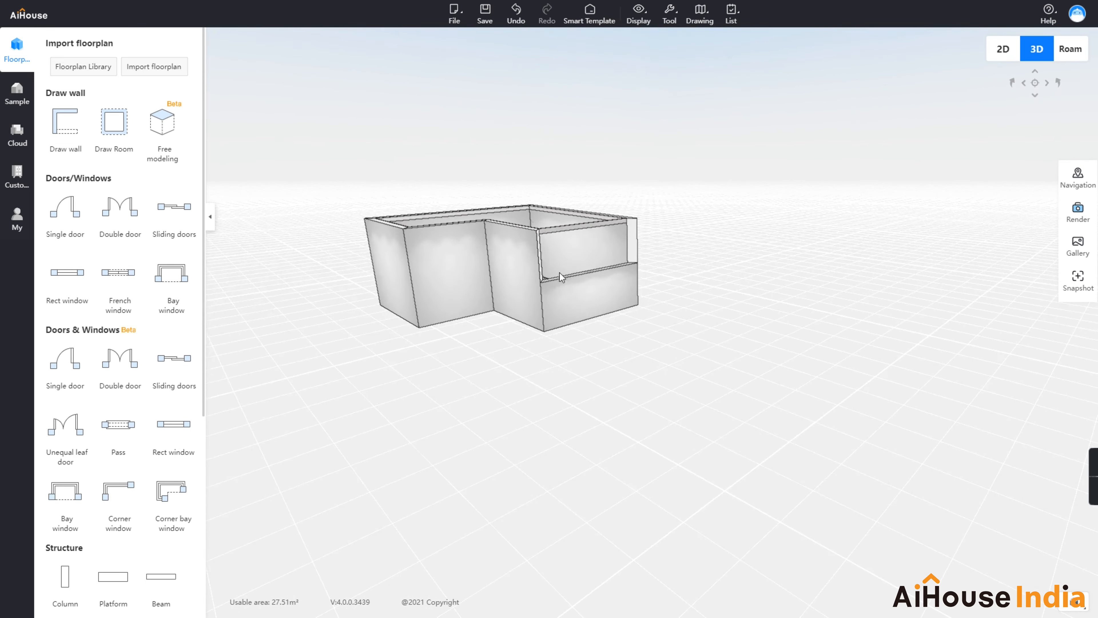
{"action": "scroll", "coordinate": [546, 255], "scroll_direction": "up", "scroll_amount": 6}
{"action": "left_click_drag", "start_coordinate": [598, 279], "coordinate": [536, 297]}
{"action": "scroll", "coordinate": [606, 312], "scroll_direction": "down", "scroll_amount": 4}
{"action": "mouse_move", "coordinate": [610, 315]}
{"action": "left_mouse_down"}
{"action": "mouse_move", "coordinate": [644, 344]}
{"action": "mouse_move", "coordinate": [835, 430]}
{"action": "left_mouse_up"}
{"action": "mouse_move", "coordinate": [699, 373]}
{"action": "left_mouse_down"}
{"action": "mouse_move", "coordinate": [770, 387]}
{"action": "mouse_move", "coordinate": [783, 351]}
{"action": "mouse_move", "coordinate": [887, 327]}
{"action": "mouse_move", "coordinate": [905, 309]}
{"action": "mouse_move", "coordinate": [396, 336]}
{"action": "mouse_move", "coordinate": [410, 276]}
{"action": "left_mouse_up"}
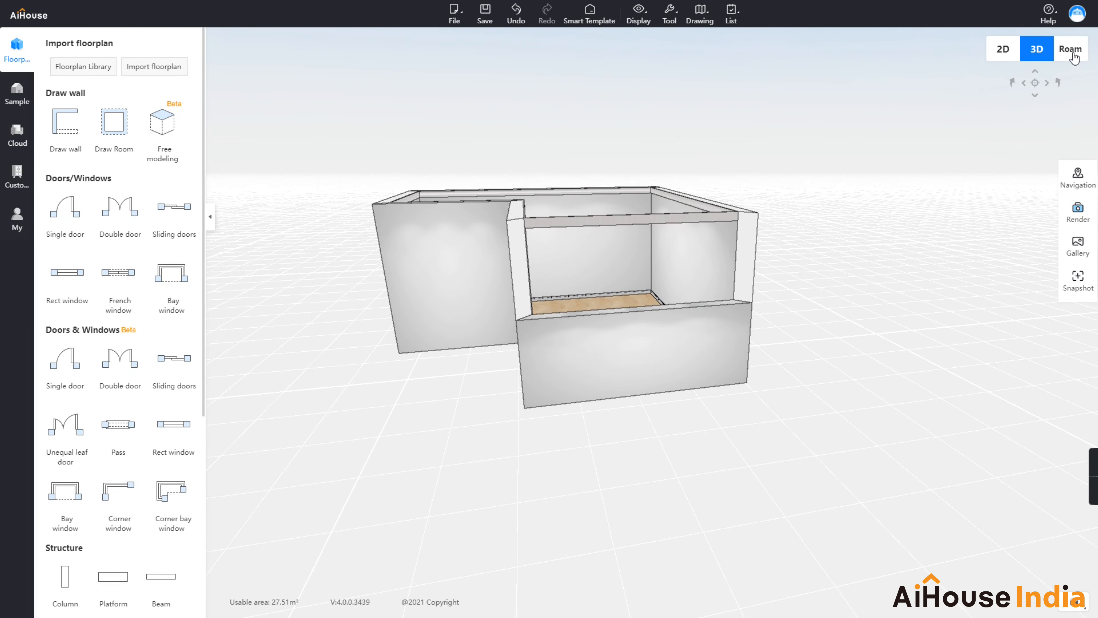
{"action": "left_click", "coordinate": [1004, 49]}
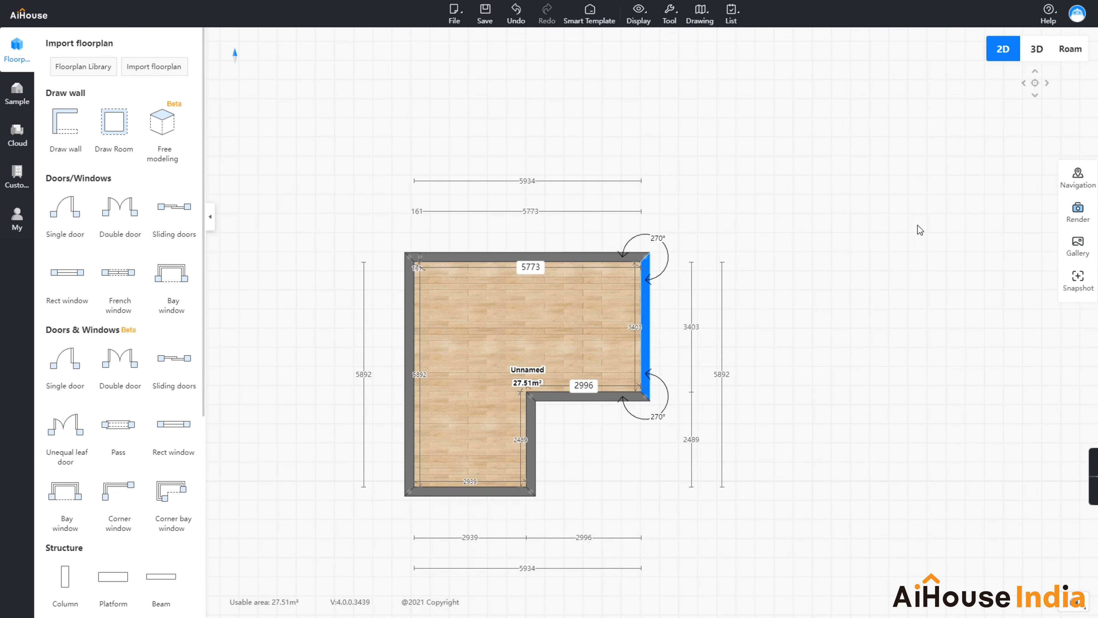
{"action": "left_click", "coordinate": [835, 297]}
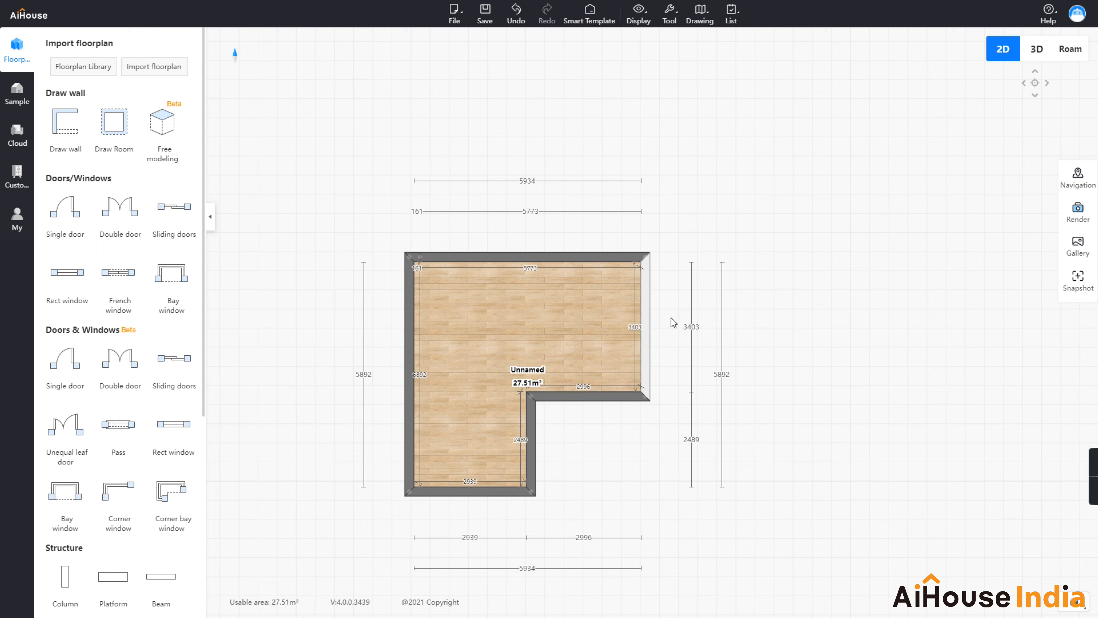
- Change the notch's horizontal wall to a load-bearing wall
{"action": "left_click", "coordinate": [645, 296]}
{"action": "left_click", "coordinate": [770, 358]}
{"action": "left_click_drag", "start_coordinate": [769, 358], "coordinate": [779, 247]}
{"action": "left_click", "coordinate": [593, 285]}
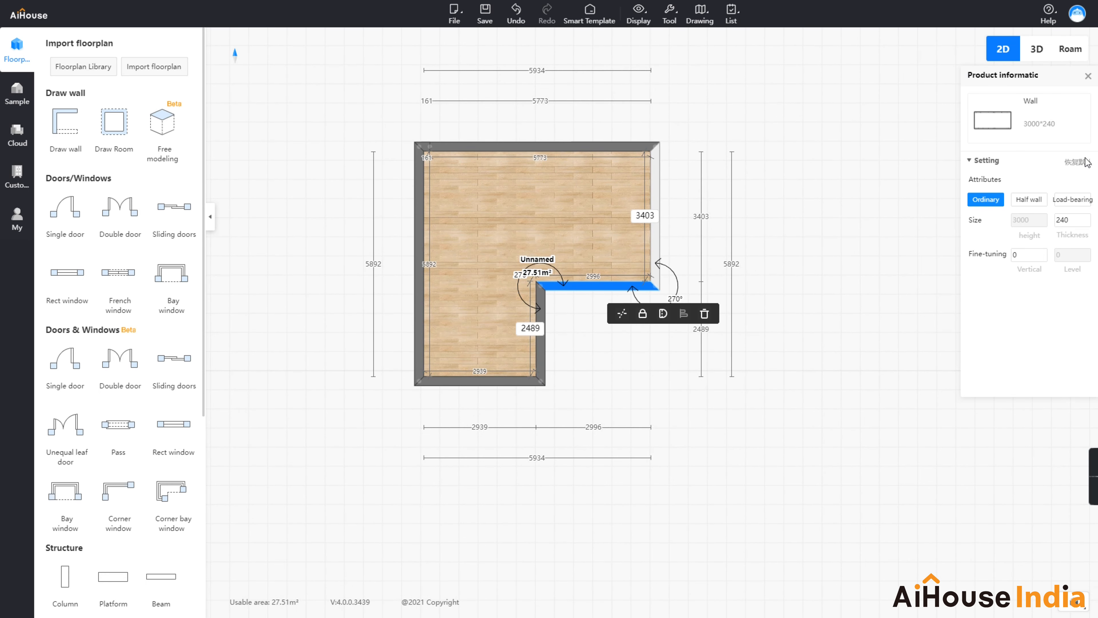
{"action": "left_click", "coordinate": [1064, 200]}
{"action": "left_click", "coordinate": [854, 301]}
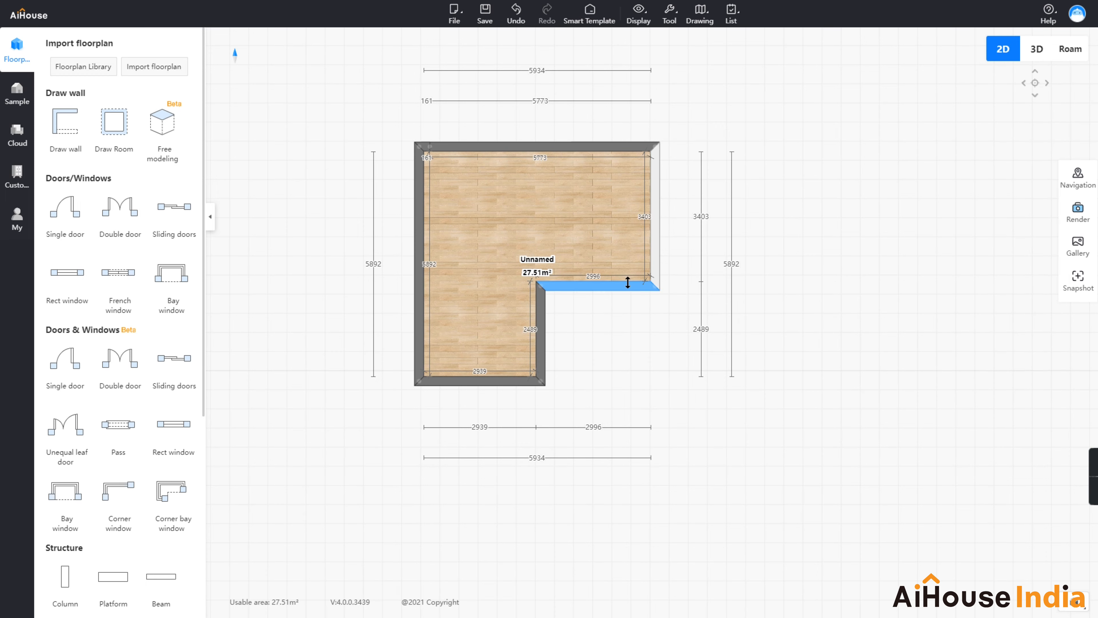
{"action": "left_click", "coordinate": [629, 286]}
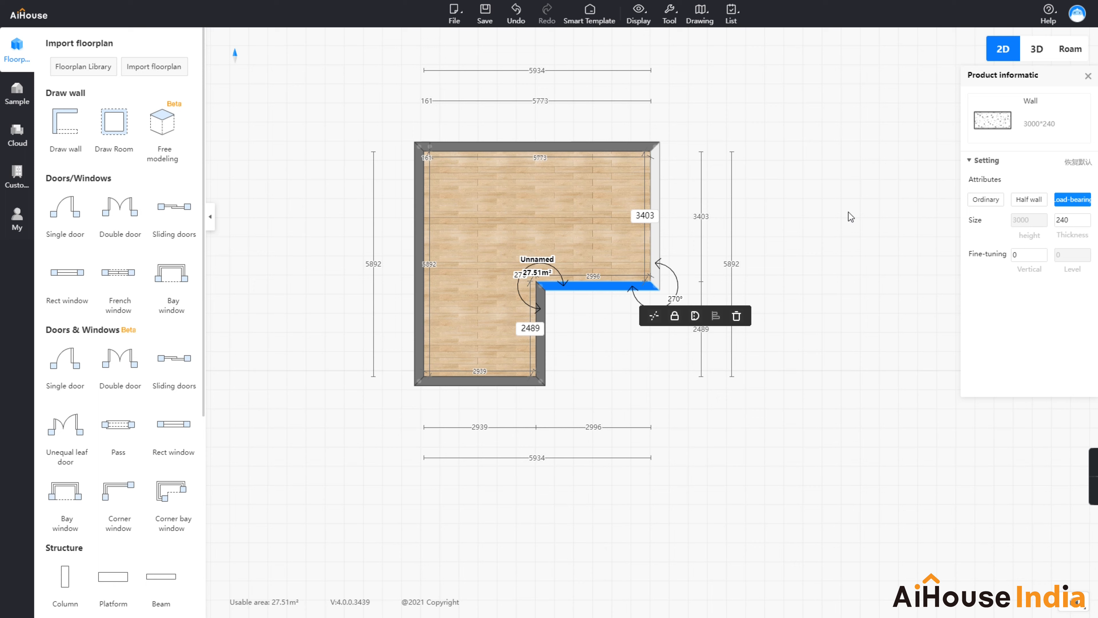
{"action": "left_click", "coordinate": [768, 257]}
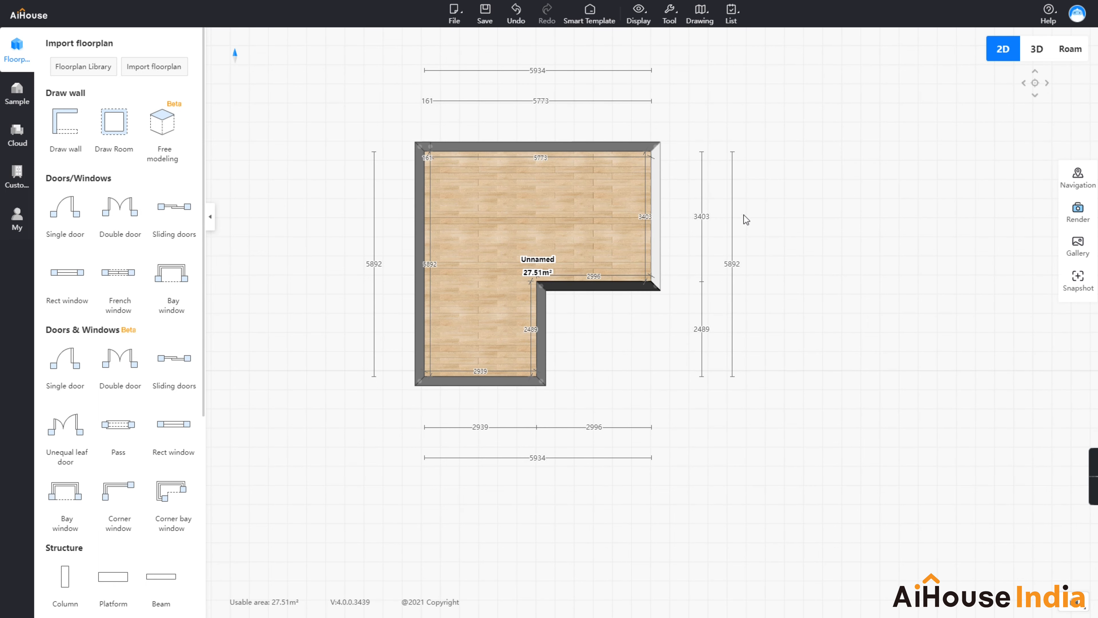
- Delete the long upper wall of the L-shaped room
{"action": "left_click", "coordinate": [642, 147]}
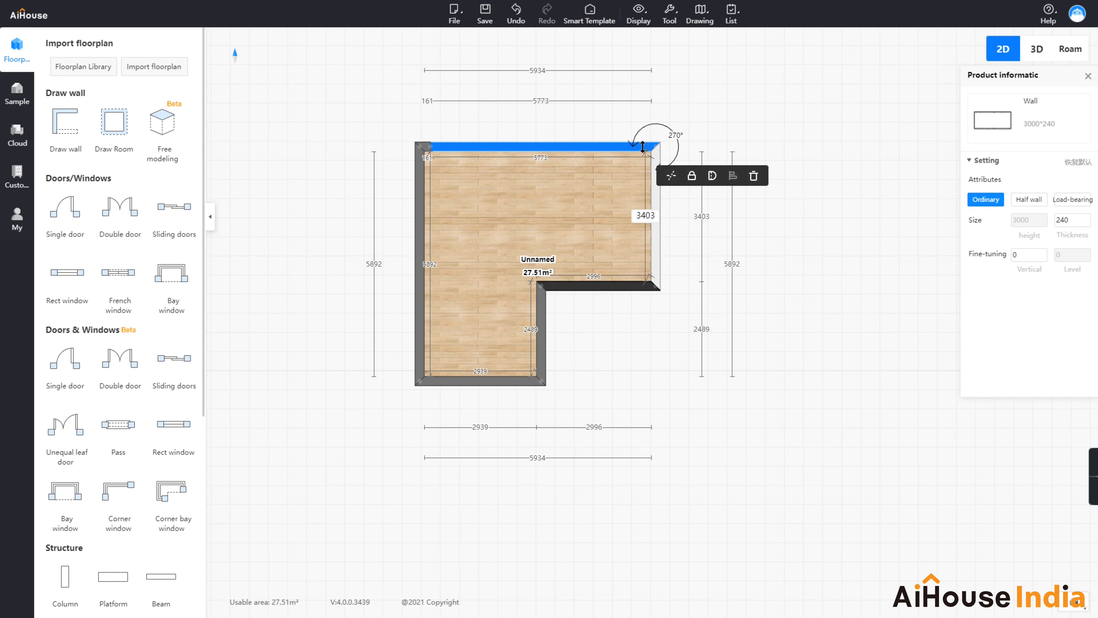
{"action": "left_click", "coordinate": [836, 145]}
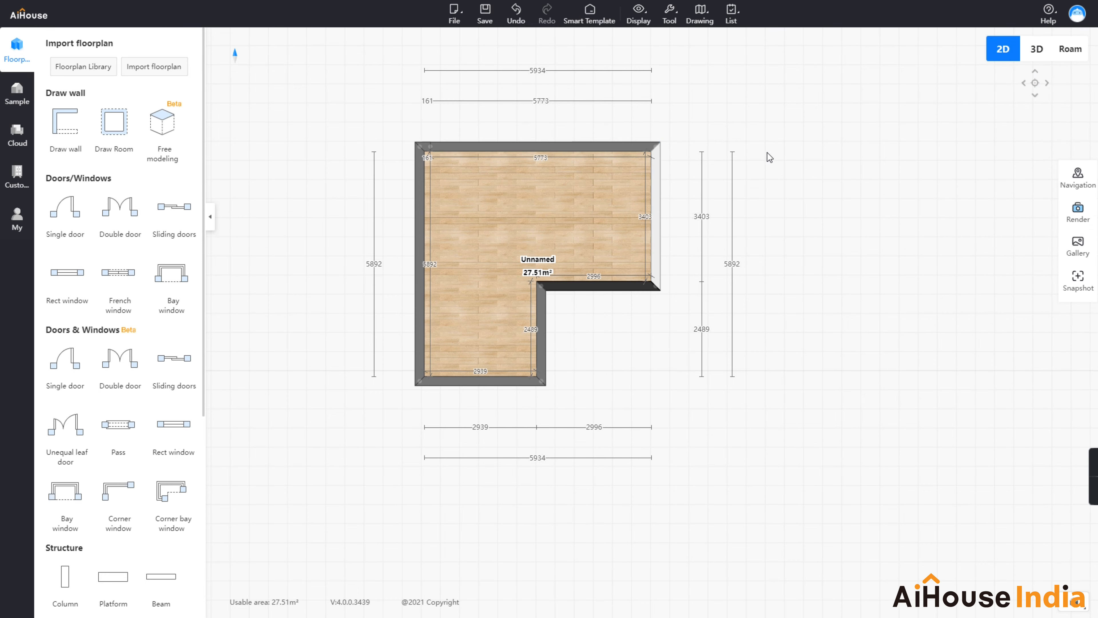
{"action": "scroll", "coordinate": [735, 167], "scroll_direction": "down", "scroll_amount": 2}
{"action": "left_click", "coordinate": [653, 155]}
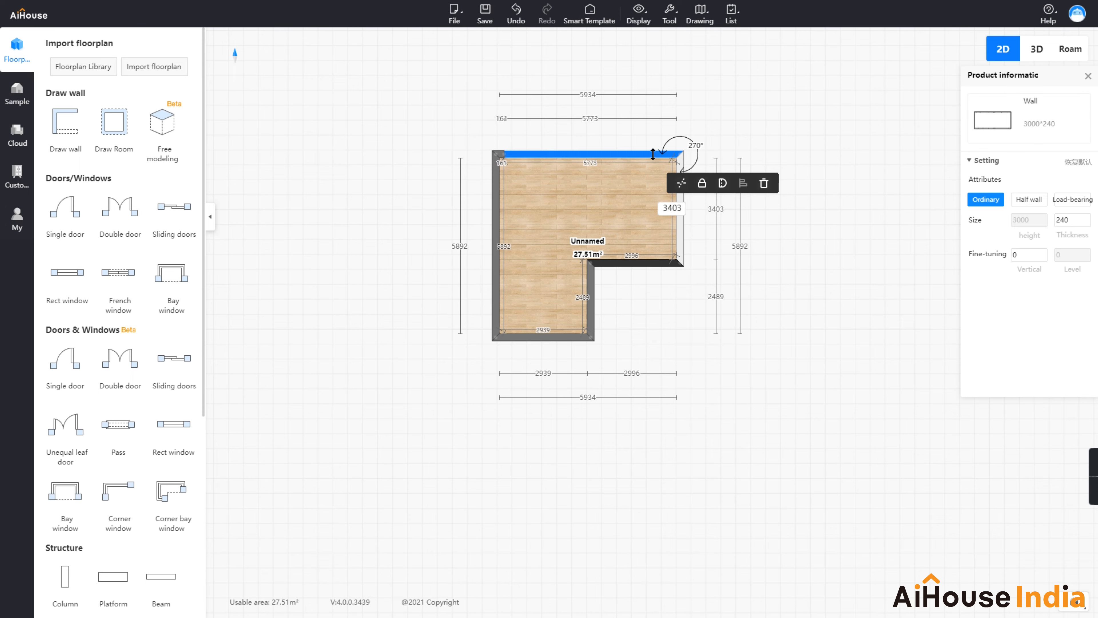
{"action": "left_click", "coordinate": [764, 184]}
{"action": "left_click", "coordinate": [558, 345]}
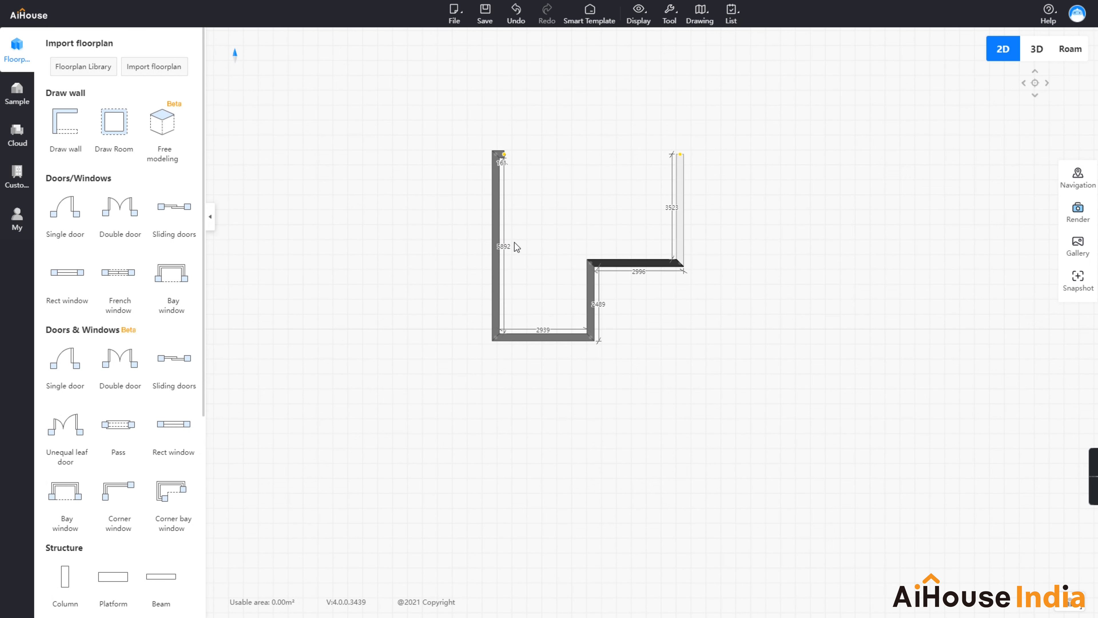
- Delete the long left vertical wall, the lower horizontal wall and the short leftover wall stub at the upper left corner
{"action": "left_click", "coordinate": [497, 246]}
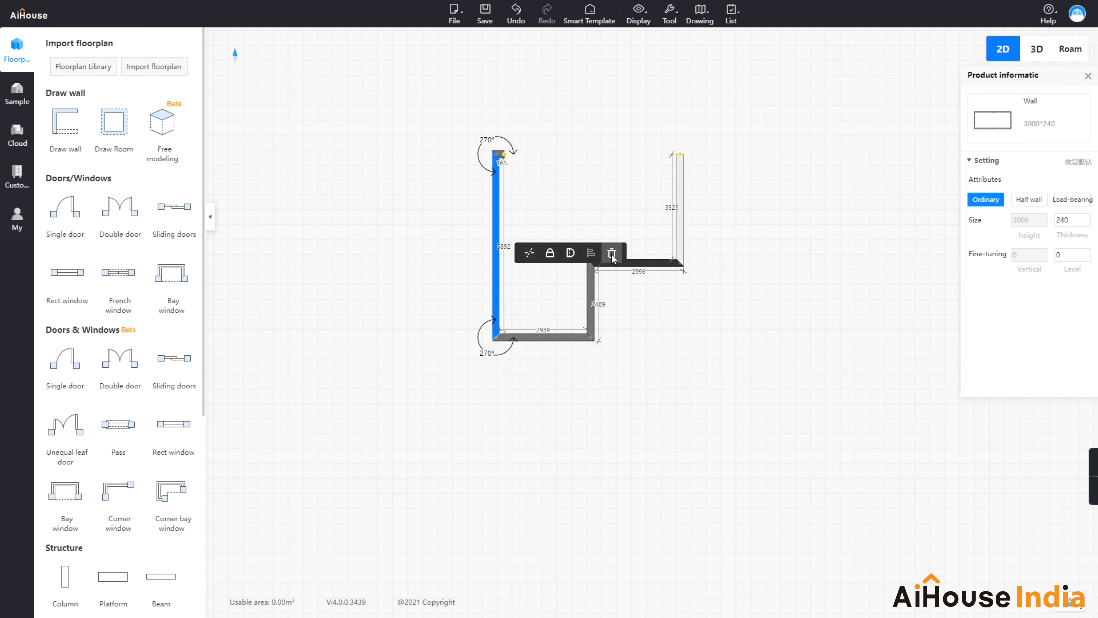
{"action": "left_click", "coordinate": [611, 254]}
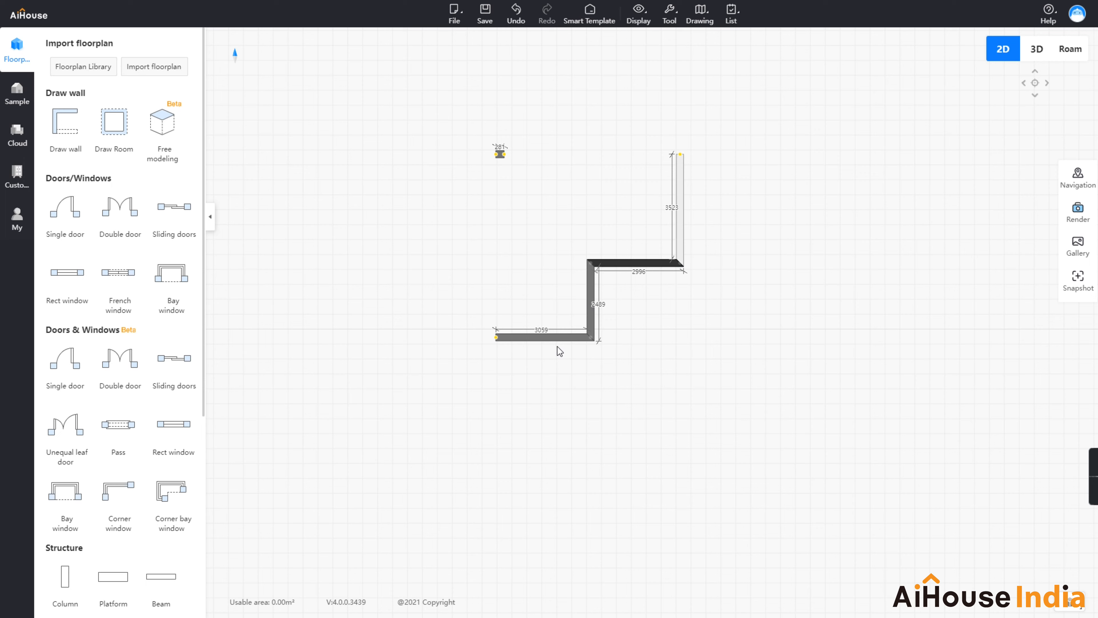
{"action": "left_click", "coordinate": [562, 337]}
{"action": "left_click", "coordinate": [671, 367]}
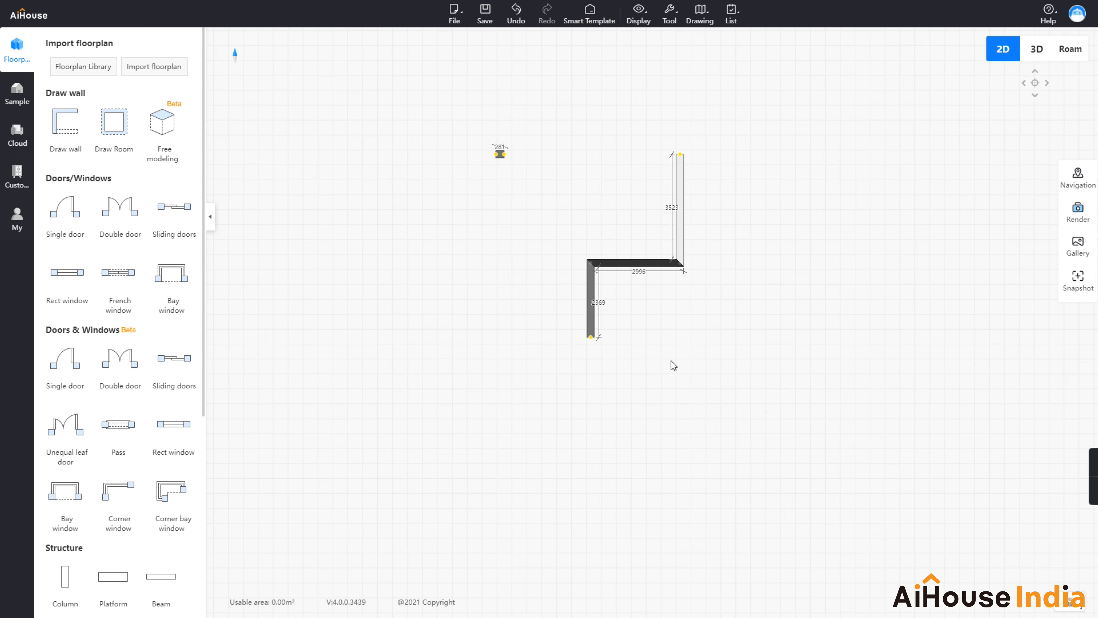
{"action": "left_click", "coordinate": [501, 154]}
{"action": "left_click", "coordinate": [612, 186]}
- Delete the load-bearing wall, the notch's vertical wall and the half wall to clear the plan
{"action": "left_click", "coordinate": [620, 260]}
{"action": "left_click", "coordinate": [731, 289]}
{"action": "left_click", "coordinate": [590, 286]}
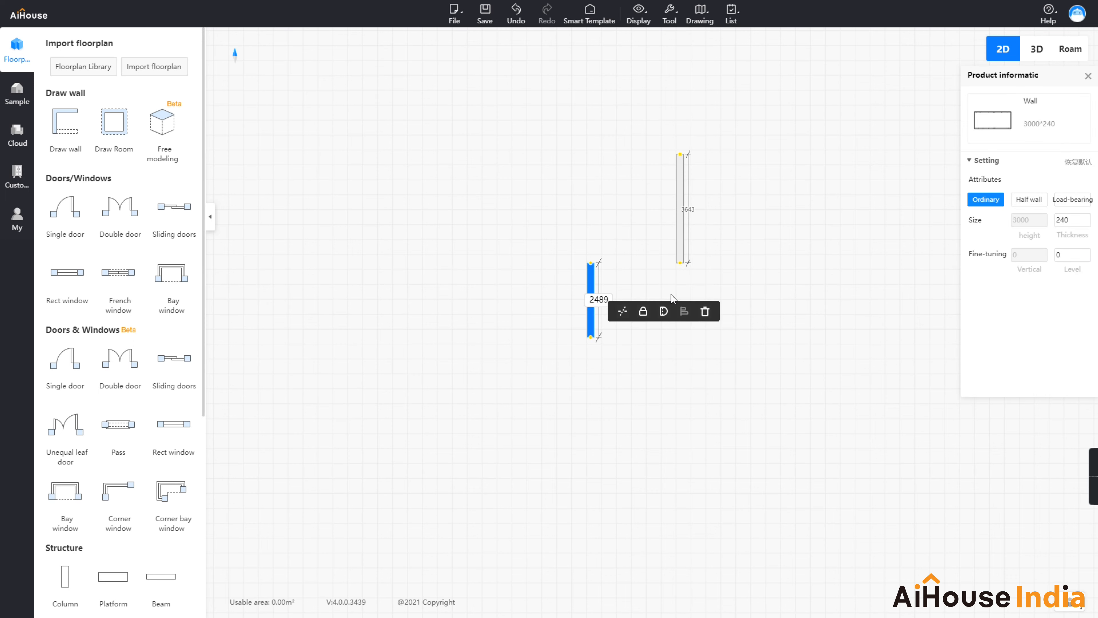
{"action": "left_click", "coordinate": [706, 310]}
{"action": "left_click", "coordinate": [677, 236]}
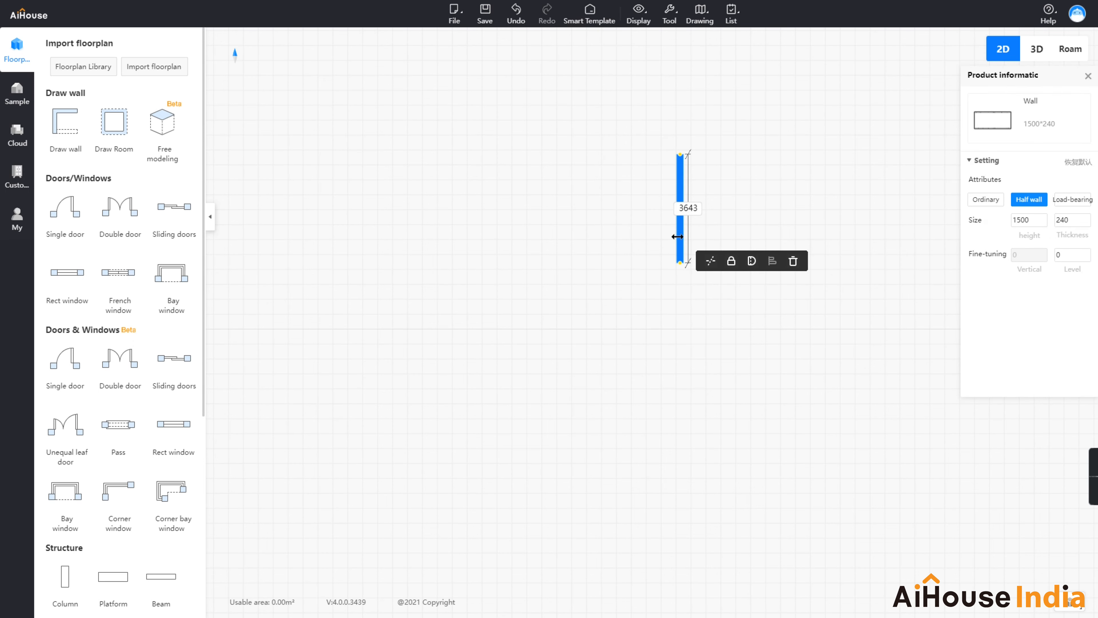
{"action": "left_click", "coordinate": [793, 261]}
- Draw a rectangular room about 8643 by 5481 mm in the middle of the plan
{"action": "left_click", "coordinate": [115, 123]}
{"action": "left_click", "coordinate": [385, 209]}
{"action": "left_click", "coordinate": [644, 371]}
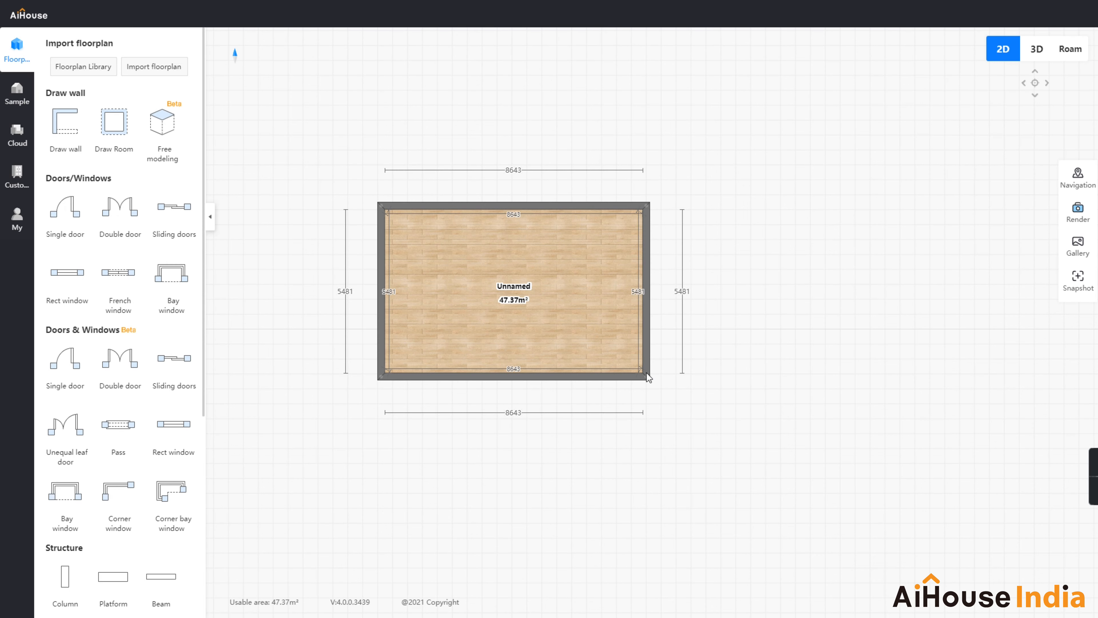
- Split the lower wall of the rectangular room into two equal segments
{"action": "left_click", "coordinate": [454, 377]}
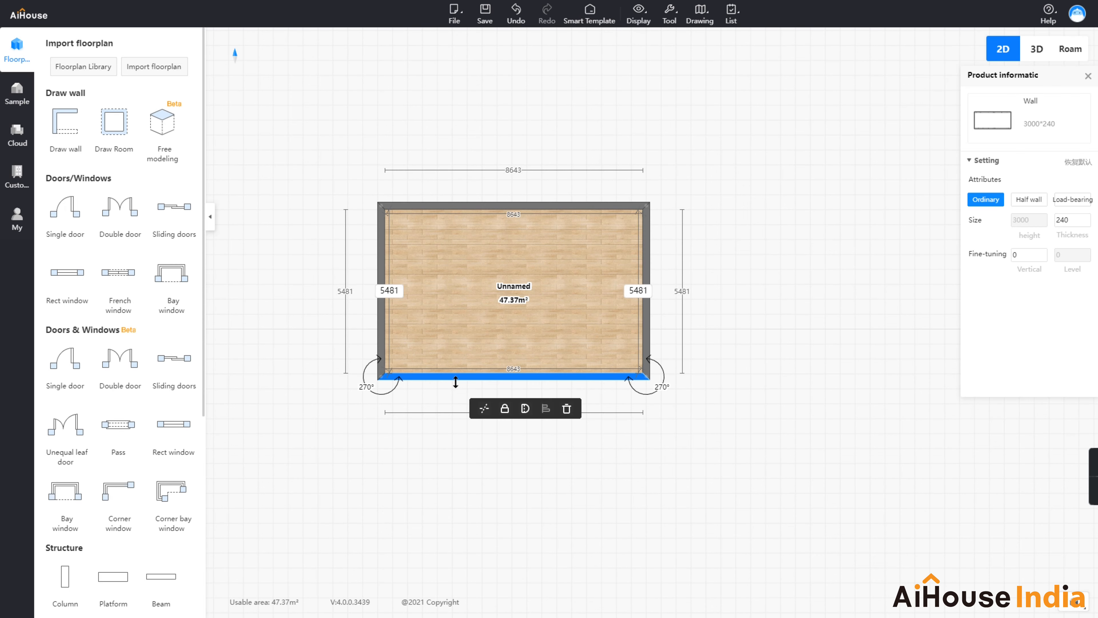
{"action": "left_click", "coordinate": [481, 407]}
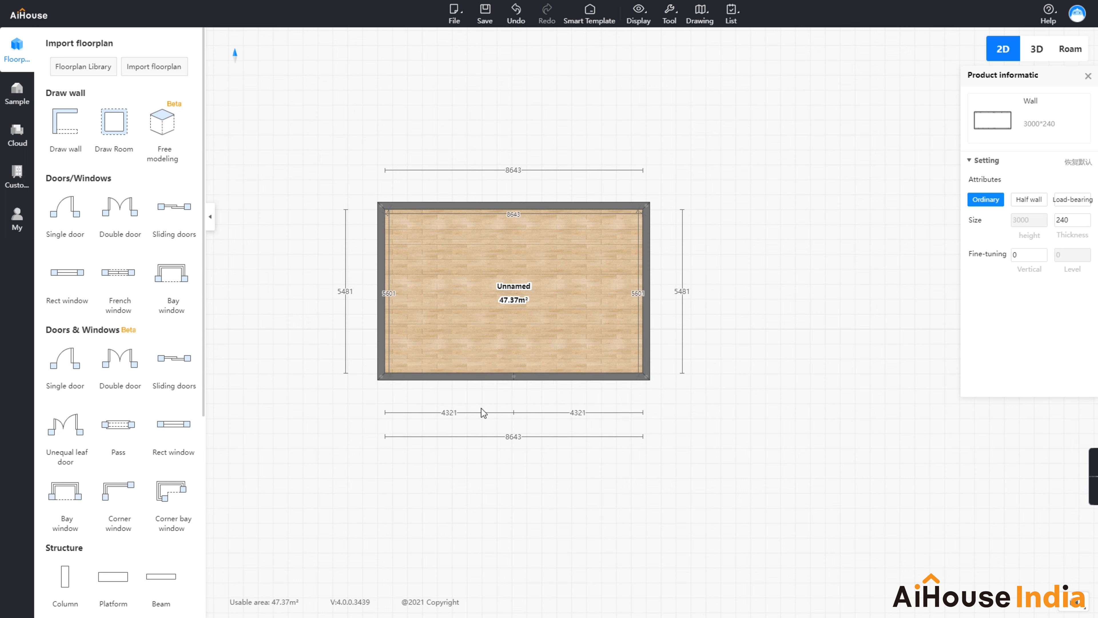
{"action": "left_click", "coordinate": [513, 376]}
{"action": "left_click", "coordinate": [529, 378]}
- Lock both the left and the right segment of the lower wall
{"action": "left_click", "coordinate": [485, 377]}
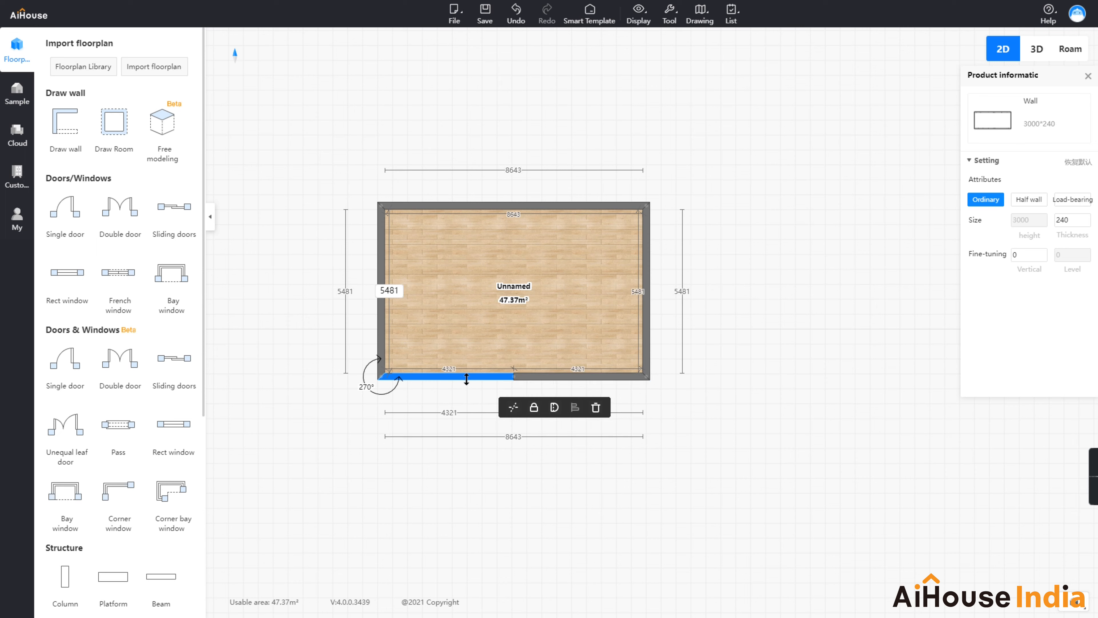
{"action": "left_click", "coordinate": [534, 407]}
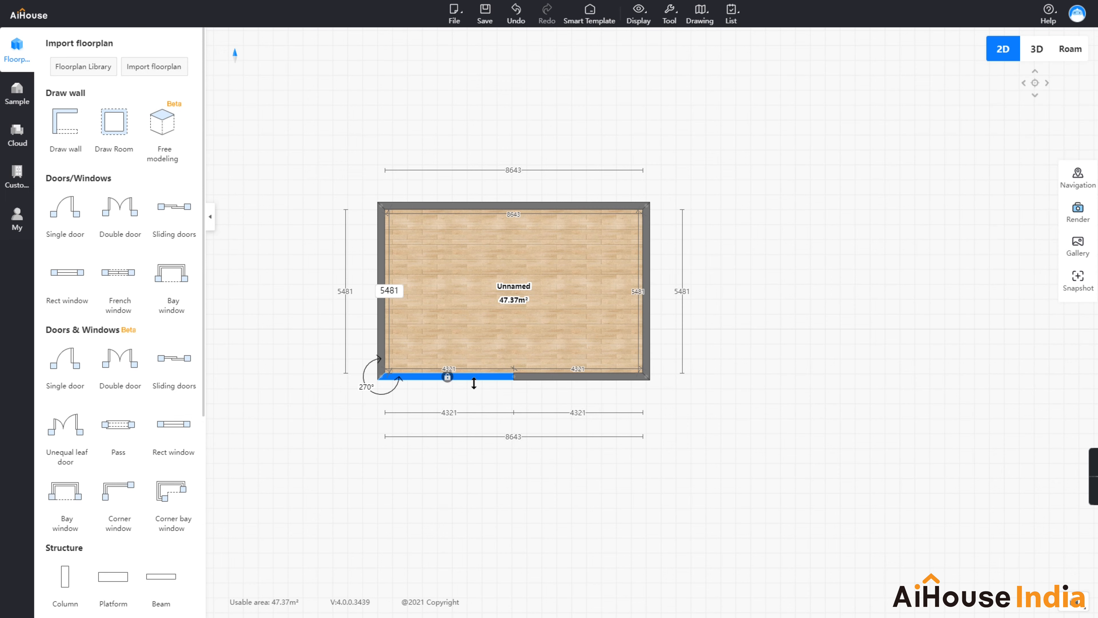
{"action": "left_click", "coordinate": [539, 377]}
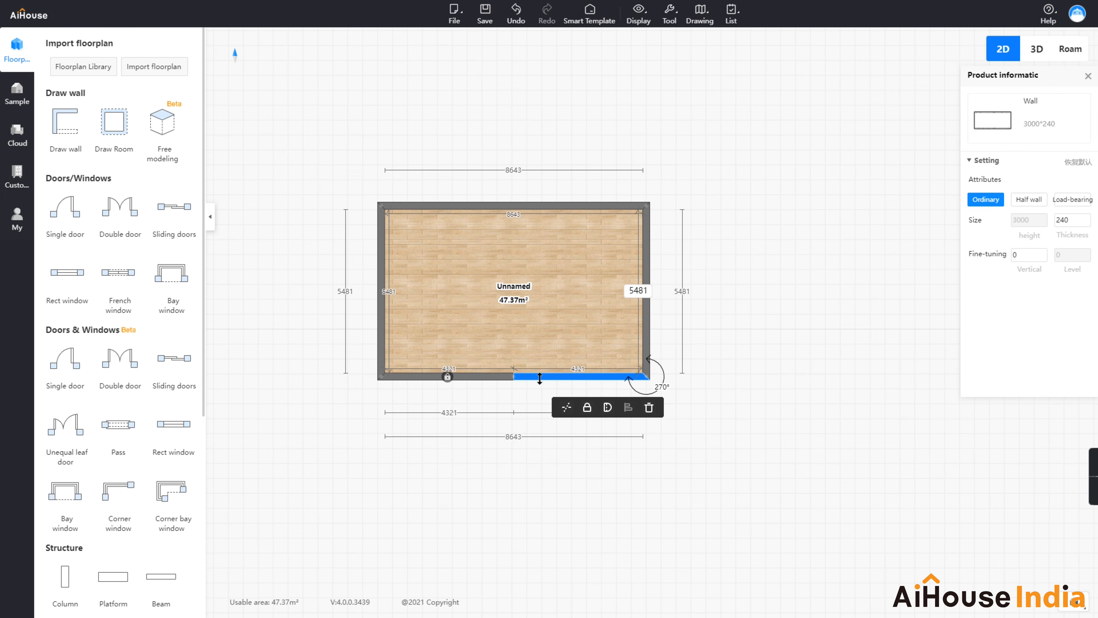
{"action": "left_click", "coordinate": [587, 408]}
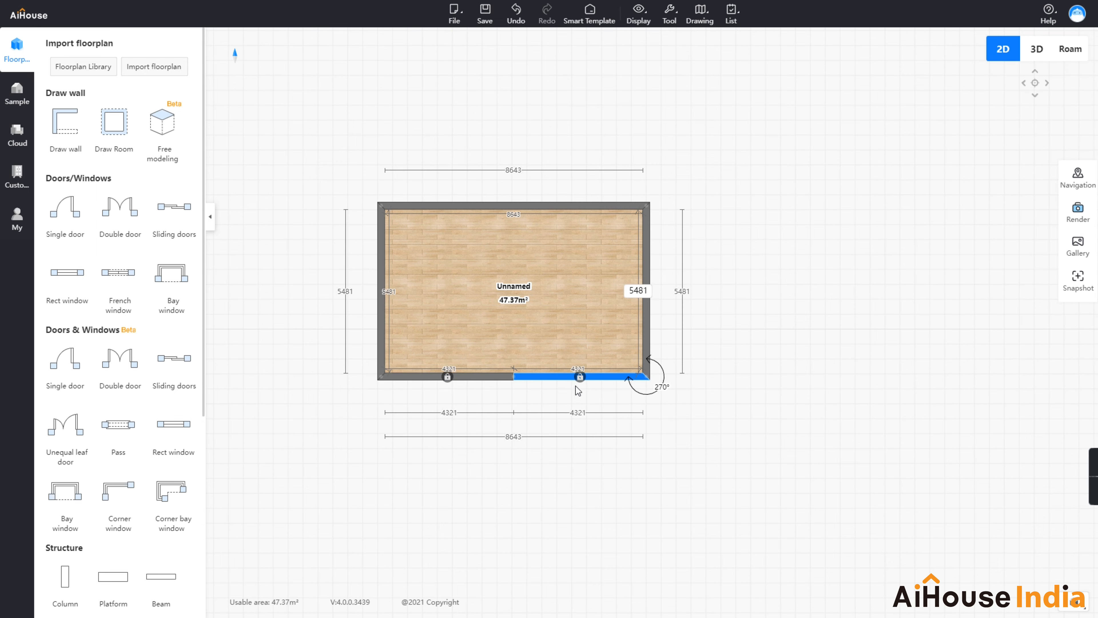
- Unlock the right segment of the lower wall and delete it
{"action": "left_click", "coordinate": [563, 378]}
{"action": "left_click", "coordinate": [592, 409]}
{"action": "left_click", "coordinate": [572, 379]}
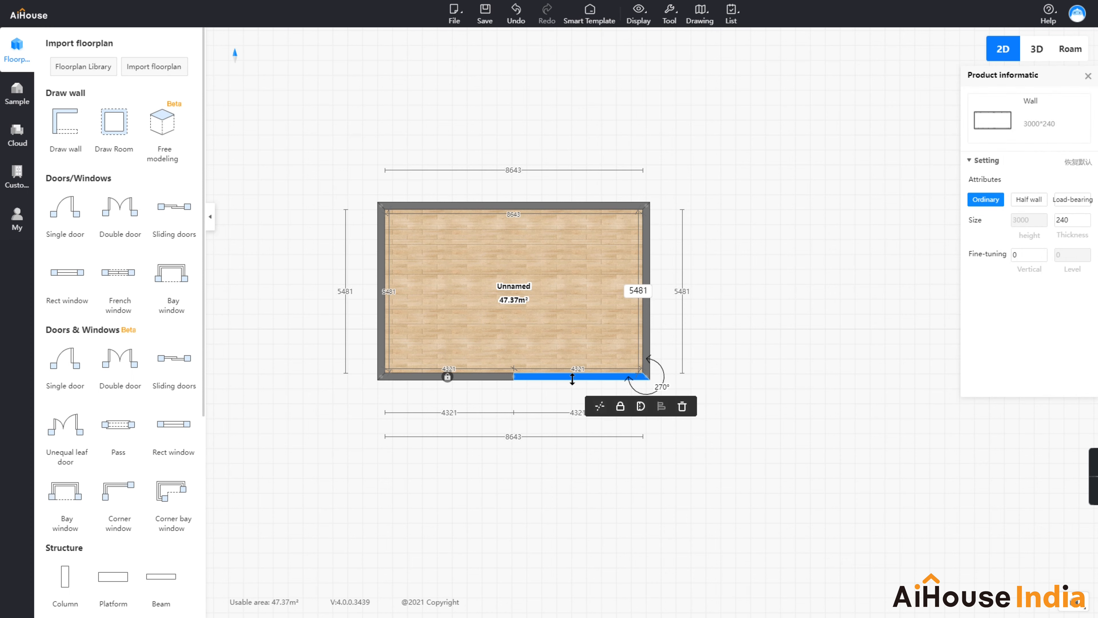
{"action": "left_click", "coordinate": [682, 407]}
- Unlock the remaining left segment of the lower wall and extend it to the right wall to close the room
{"action": "left_click", "coordinate": [570, 347]}
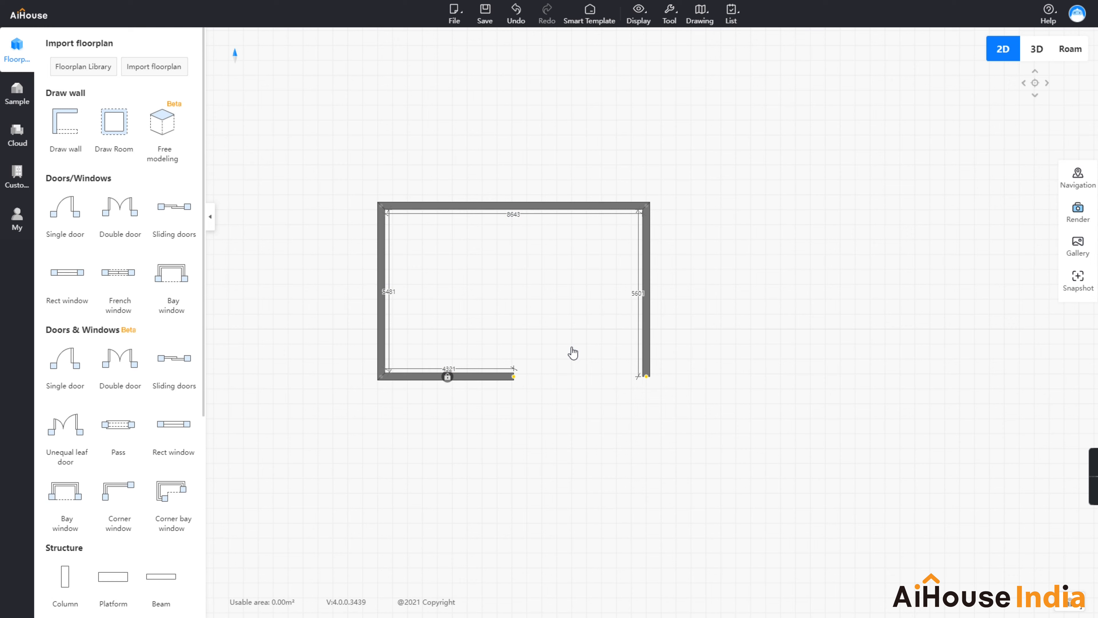
{"action": "left_click", "coordinate": [482, 376]}
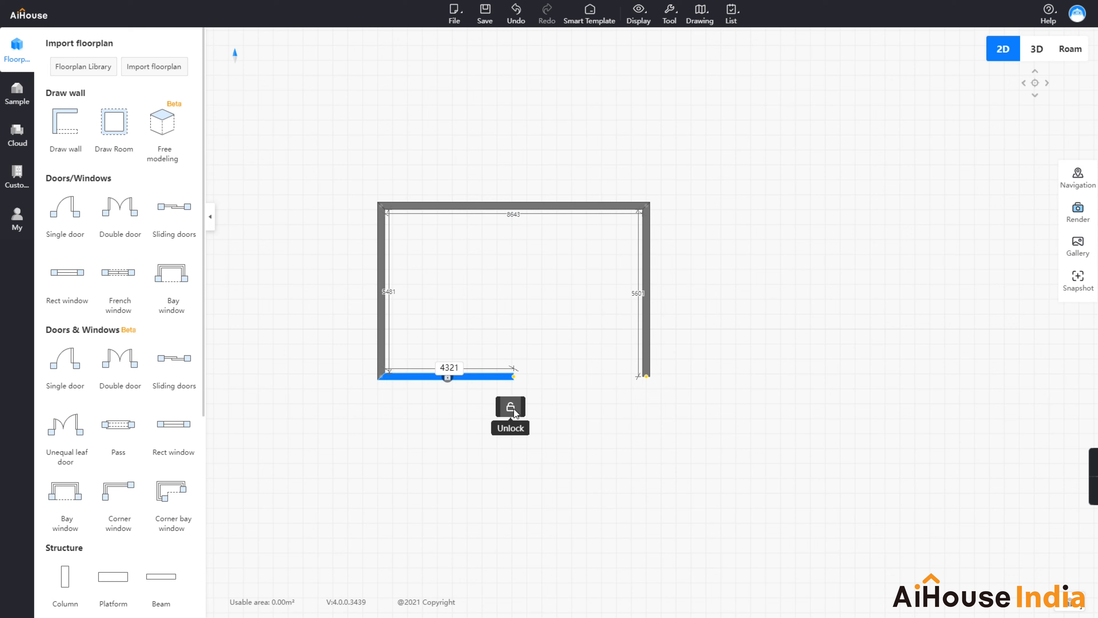
{"action": "left_click", "coordinate": [542, 399]}
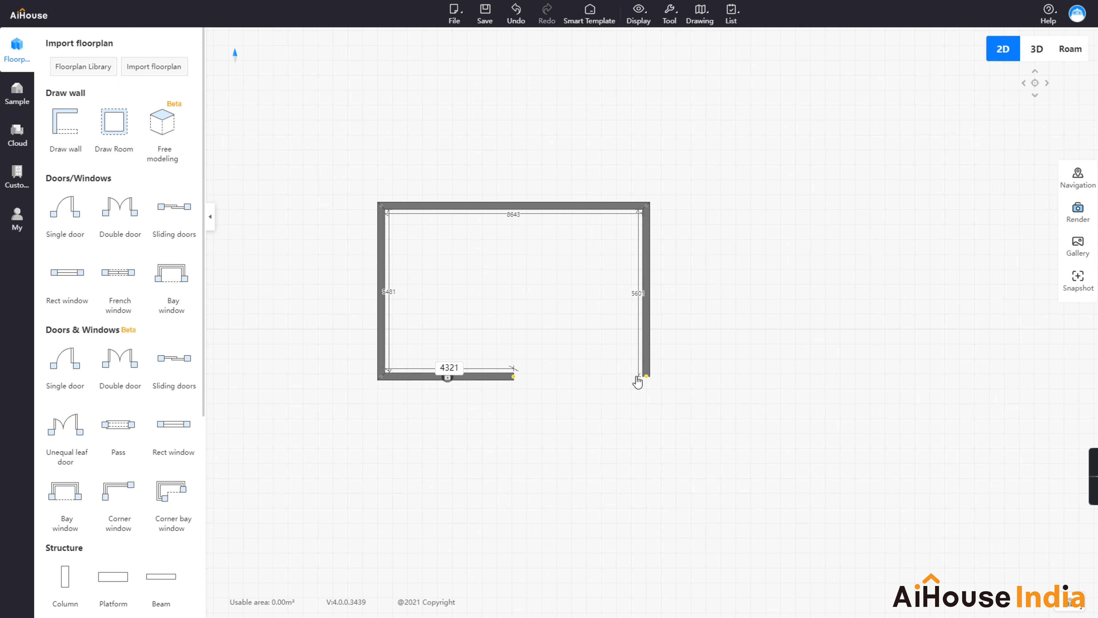
{"action": "left_click", "coordinate": [512, 377]}
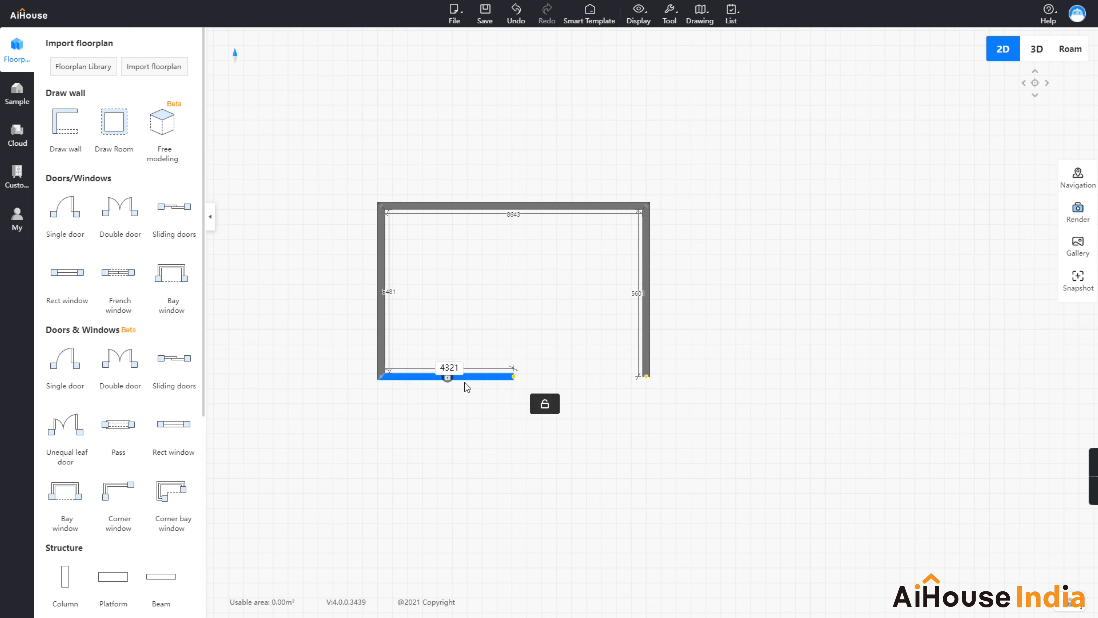
{"action": "left_click", "coordinate": [517, 380]}
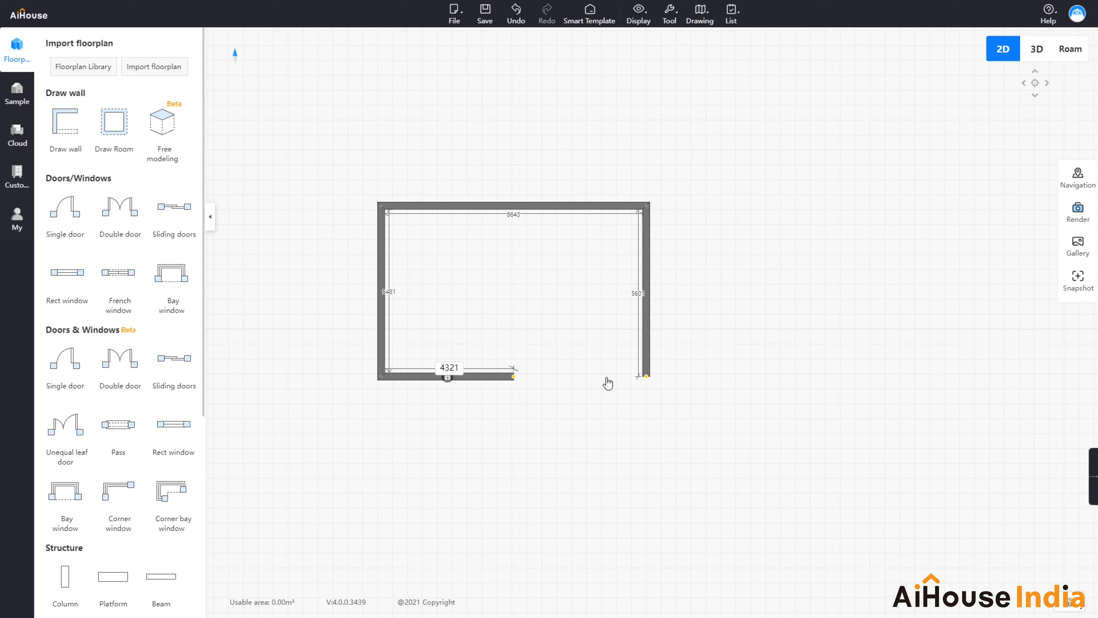
{"action": "left_click", "coordinate": [446, 377]}
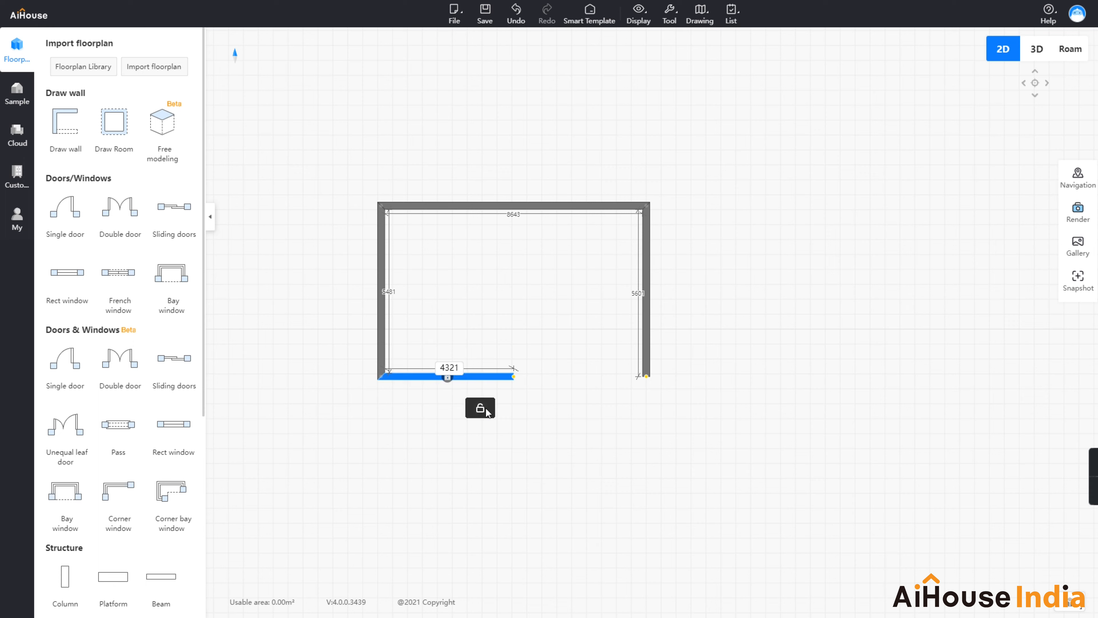
{"action": "left_click_drag", "start_coordinate": [516, 380], "coordinate": [645, 376]}
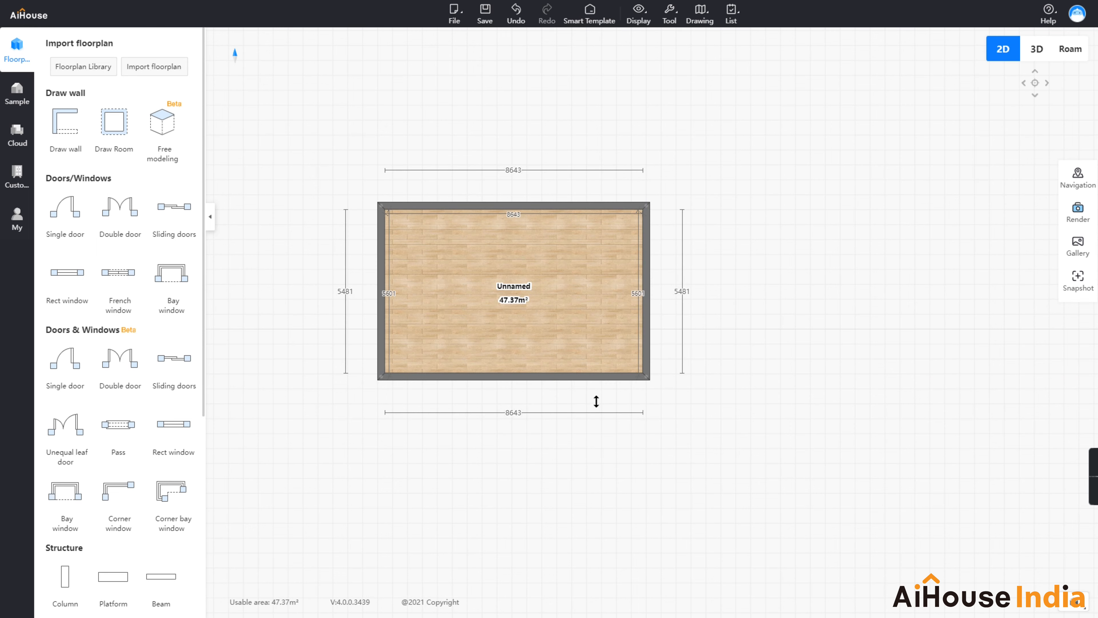
- Split the closed room's lower wall into two equal segments and select the right one
{"action": "left_click", "coordinate": [579, 378]}
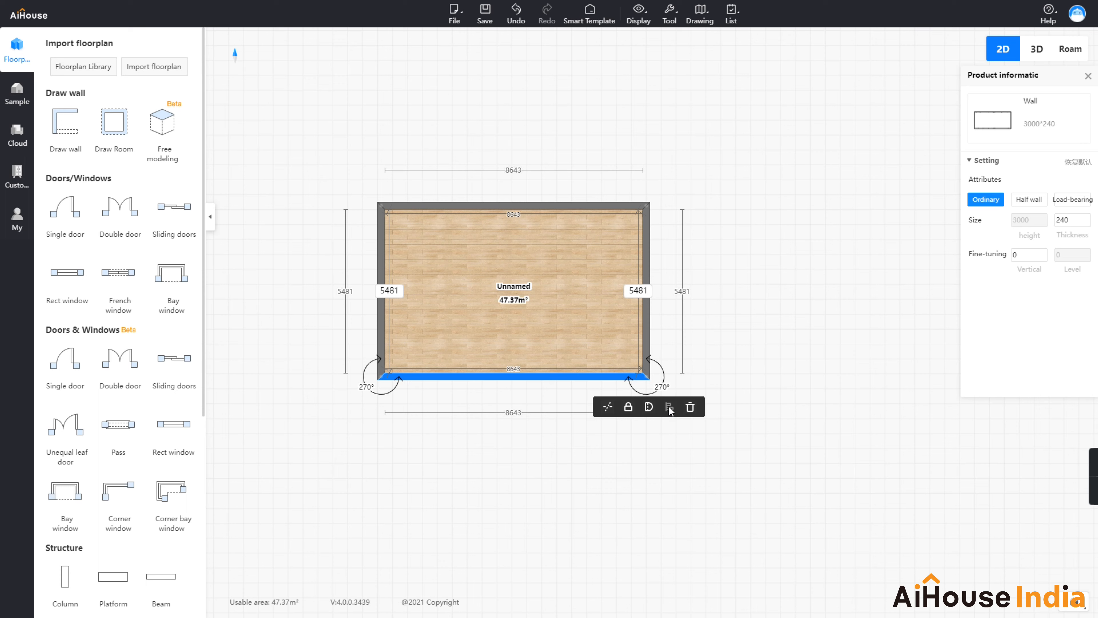
{"action": "left_click", "coordinate": [573, 430]}
{"action": "left_click", "coordinate": [513, 372]}
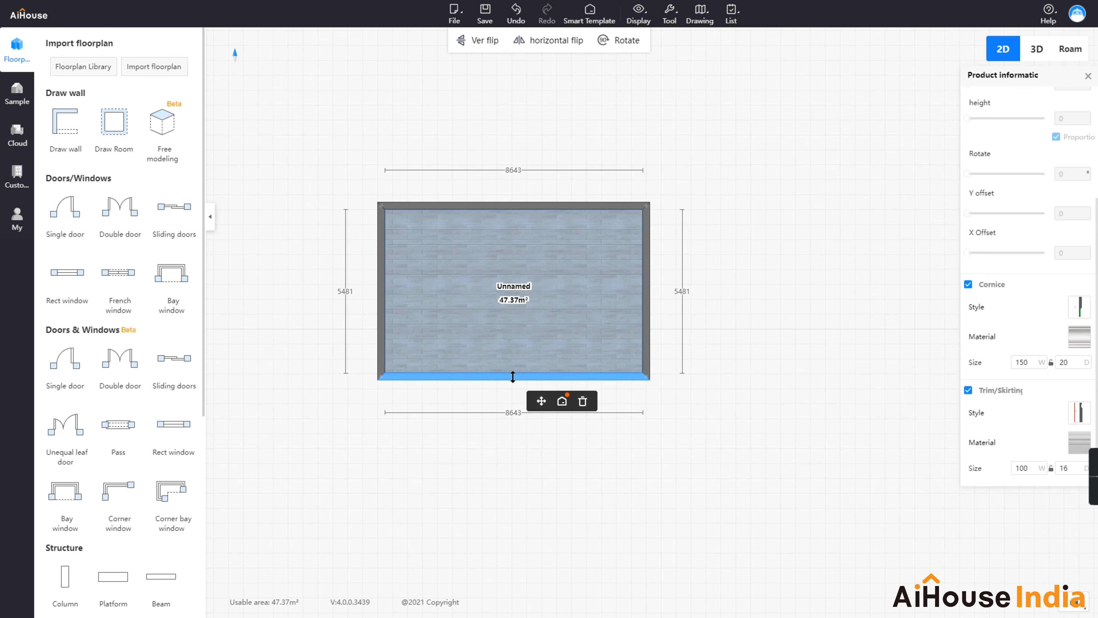
{"action": "left_click", "coordinate": [514, 377]}
{"action": "left_click", "coordinate": [541, 404]}
{"action": "left_click", "coordinate": [532, 379]}
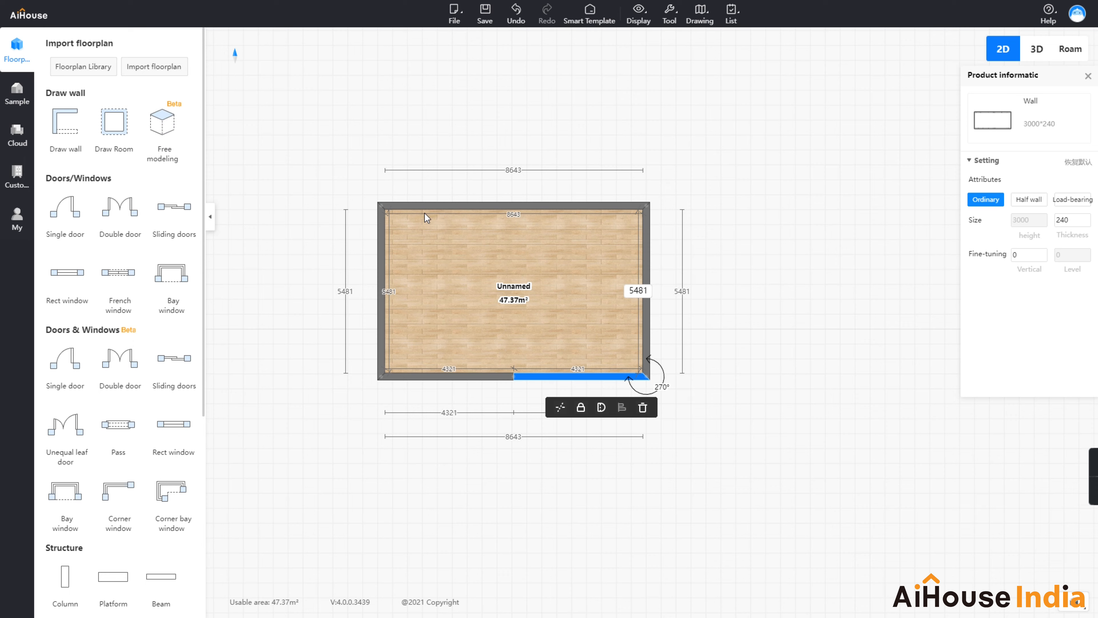
- Examine the split wall in the 3D and Roam views and go back to the 2D plan
{"action": "left_click", "coordinate": [1036, 50]}
{"action": "left_click", "coordinate": [1062, 50]}
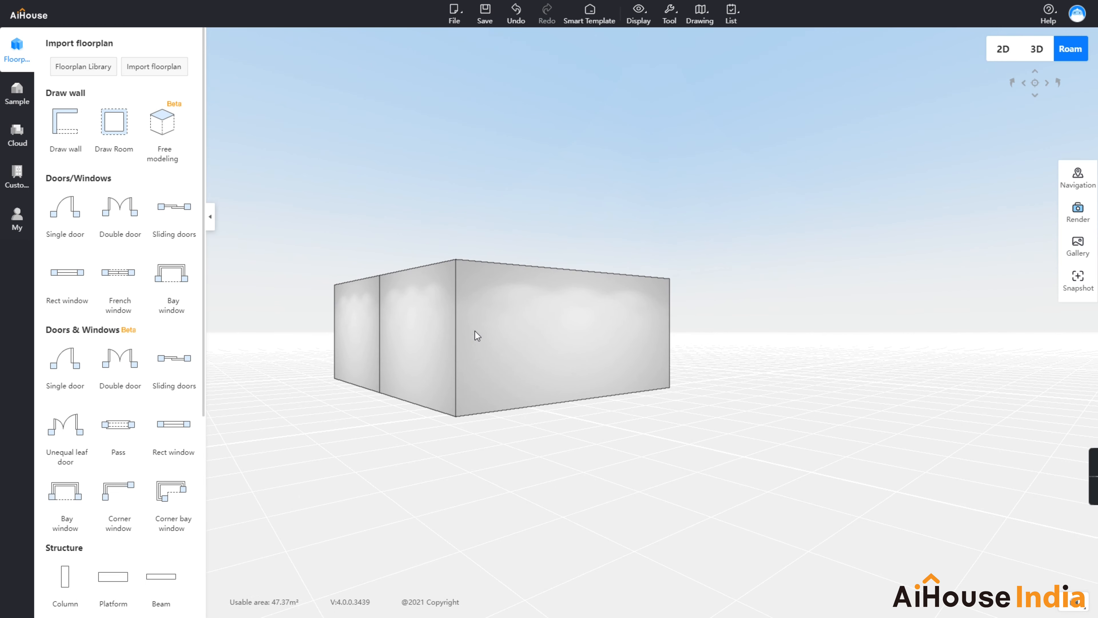
{"action": "left_click", "coordinate": [1004, 50]}
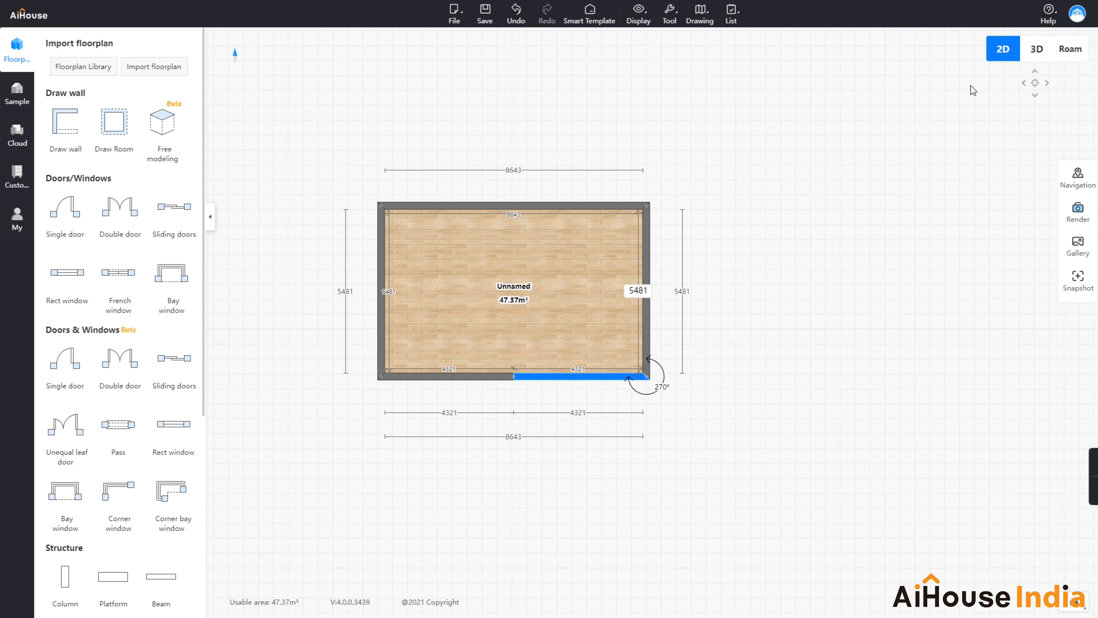
- Convert the left segment of the lower wall into an outward-curving arc wall
{"action": "left_click", "coordinate": [482, 377]}
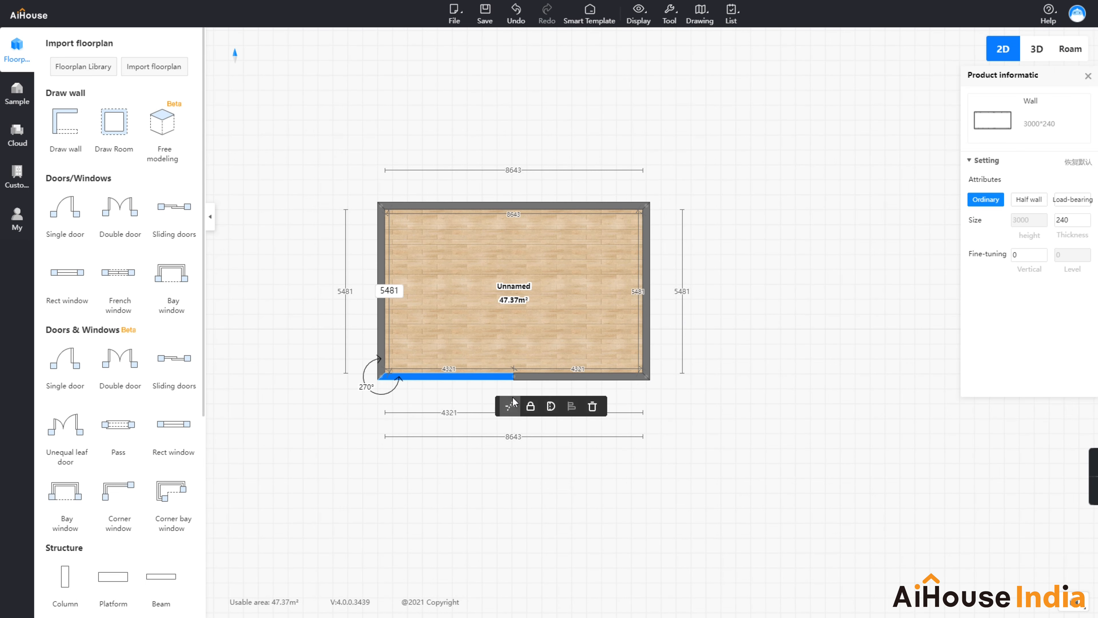
{"action": "left_click", "coordinate": [551, 406]}
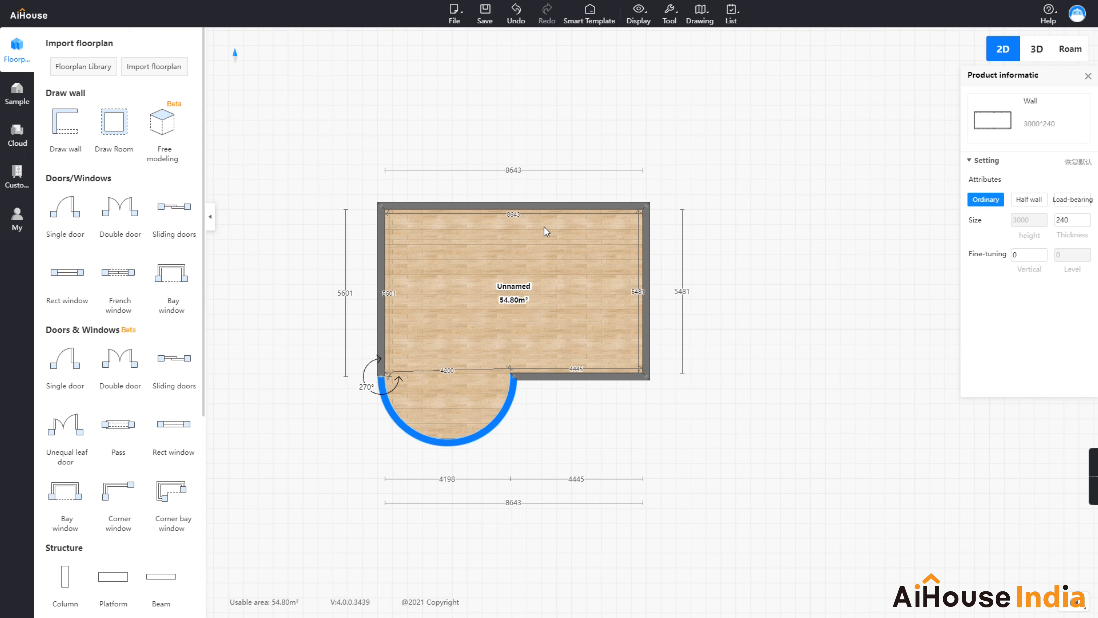
- Place a single door in the straight lower wall beside the arc wall and delete it
{"action": "left_click", "coordinate": [65, 207]}
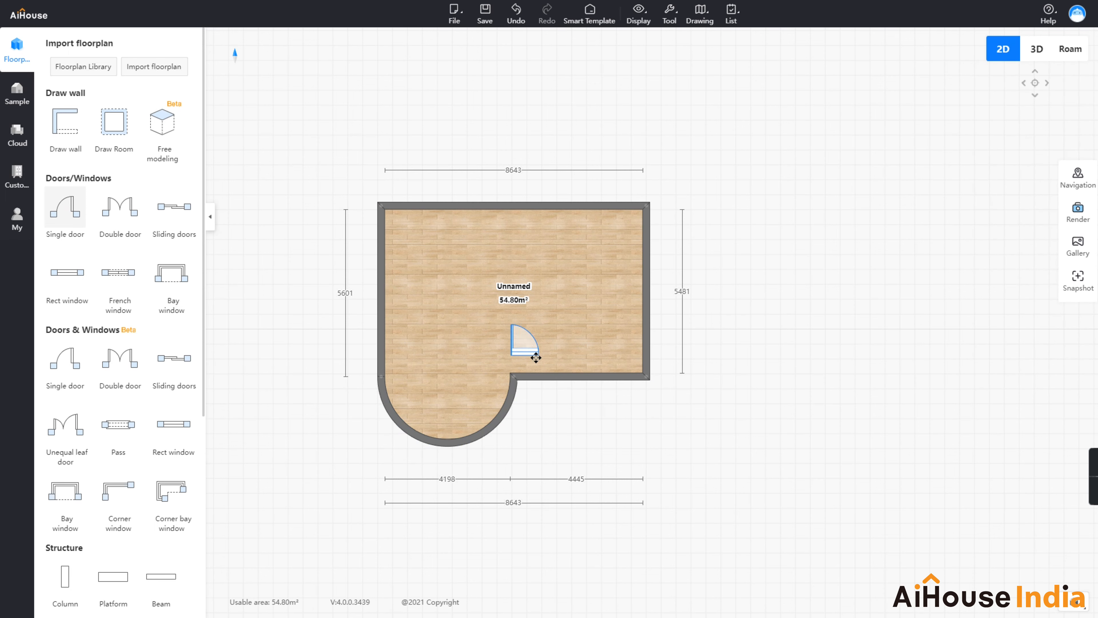
{"action": "left_click", "coordinate": [577, 374]}
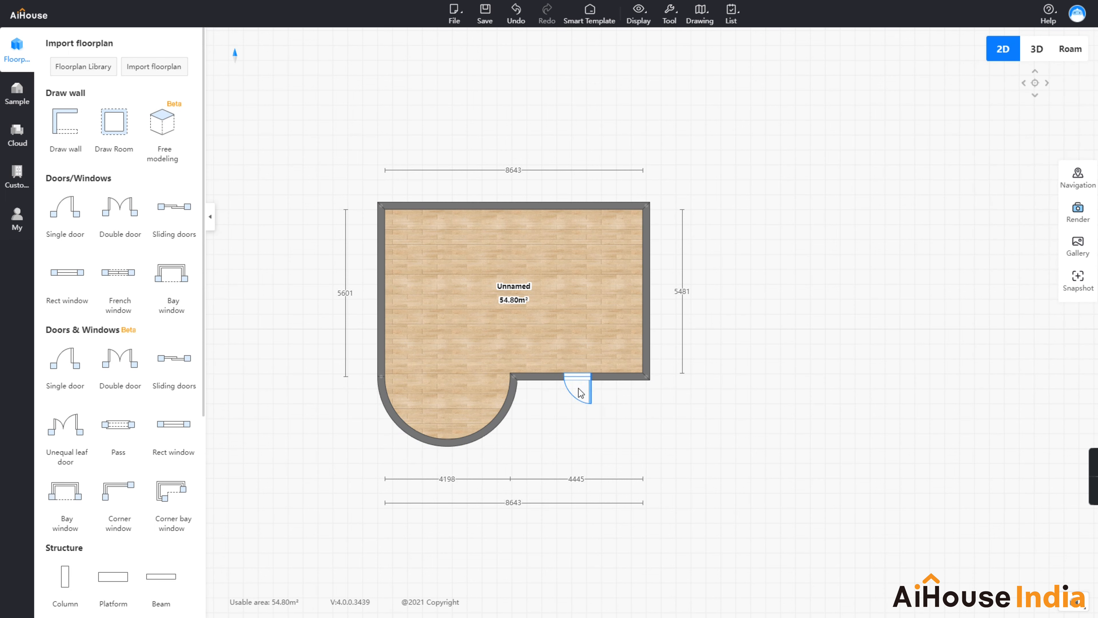
{"action": "left_click", "coordinate": [580, 397]}
{"action": "key", "text": "Delete"}
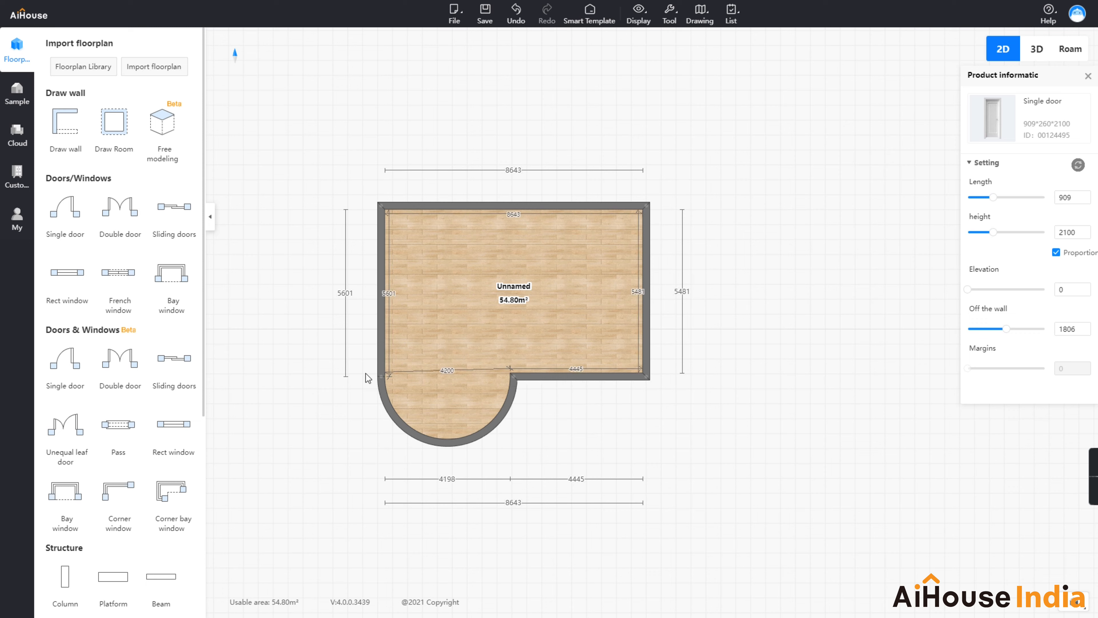
- Place a double door in the middle of the straight lower wall beside the arc wall
{"action": "left_click", "coordinate": [118, 208]}
{"action": "left_click", "coordinate": [576, 375]}
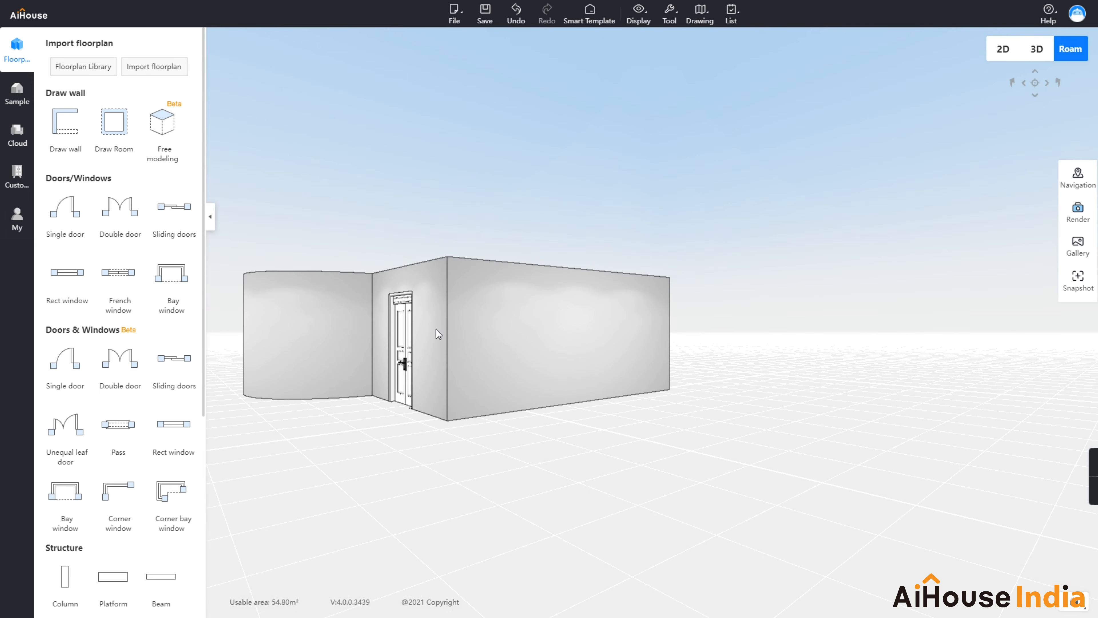
- Examine the arc wall and double door in the Roam view and walk into the room to inspect its interior
{"action": "key", "text": "w"}
{"action": "left_click_drag", "start_coordinate": [492, 524], "coordinate": [742, 580]}
{"action": "key", "text": "w"}
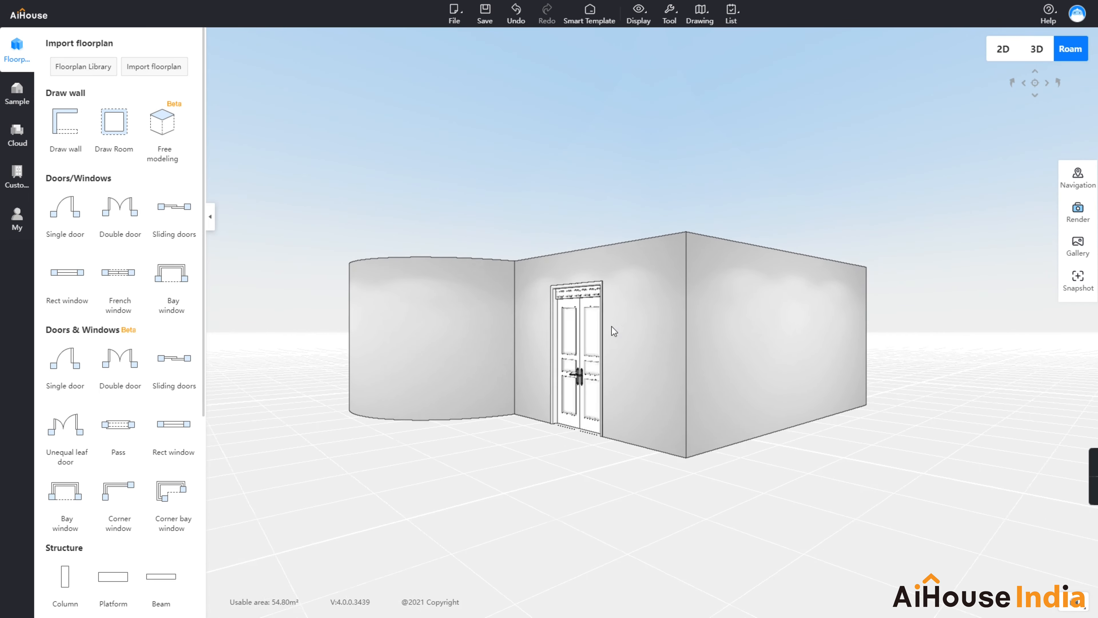
{"action": "left_click_drag", "start_coordinate": [622, 350], "coordinate": [768, 384]}
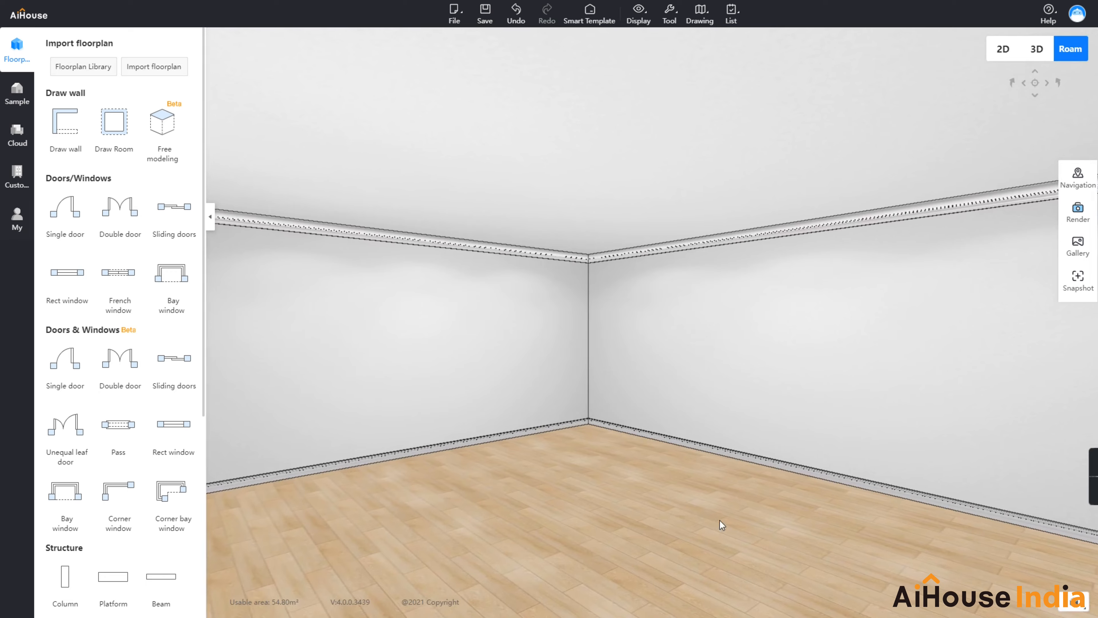
{"action": "left_click", "coordinate": [797, 423]}
{"action": "left_click_drag", "start_coordinate": [797, 423], "coordinate": [703, 451]}
{"action": "key", "text": "s"}
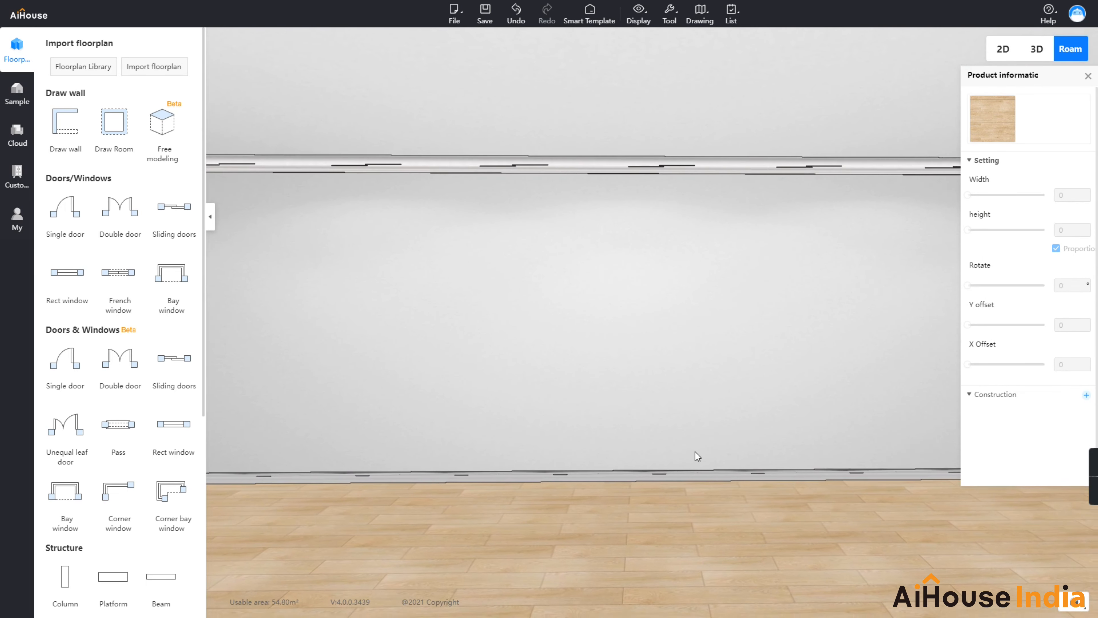
- Save the current Roam view of the room's wall as a snapshot perspective
{"action": "left_click", "coordinate": [1089, 78]}
{"action": "left_click", "coordinate": [1078, 280]}
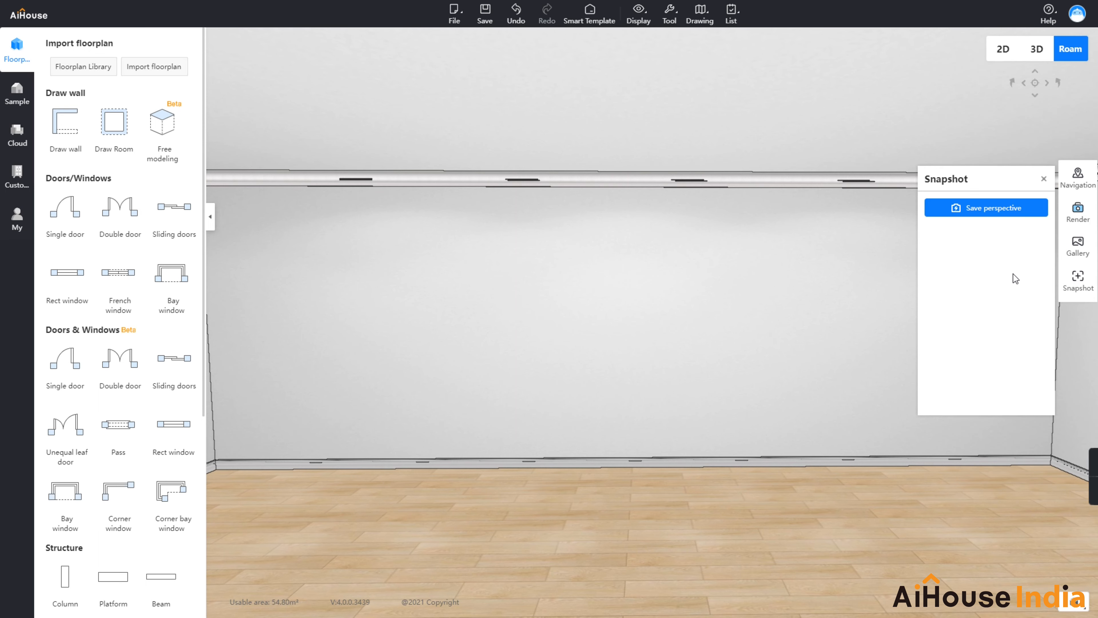
{"action": "left_click", "coordinate": [991, 215]}
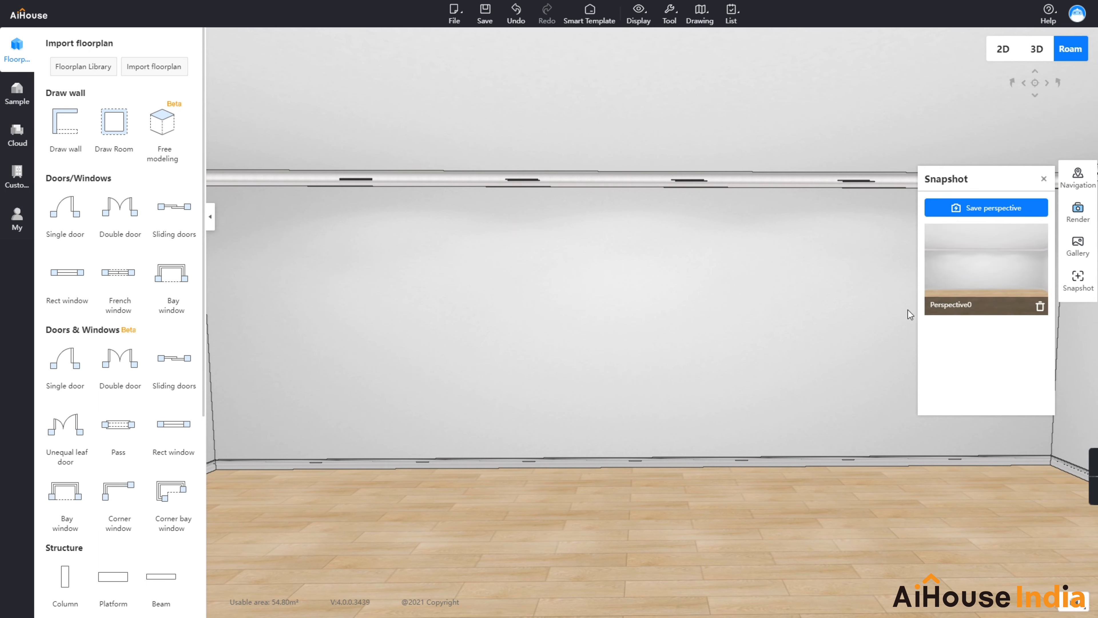
- Enter Free modeling and restore the saved Perspective0 view
{"action": "left_click", "coordinate": [706, 520]}
{"action": "key", "text": "s"}
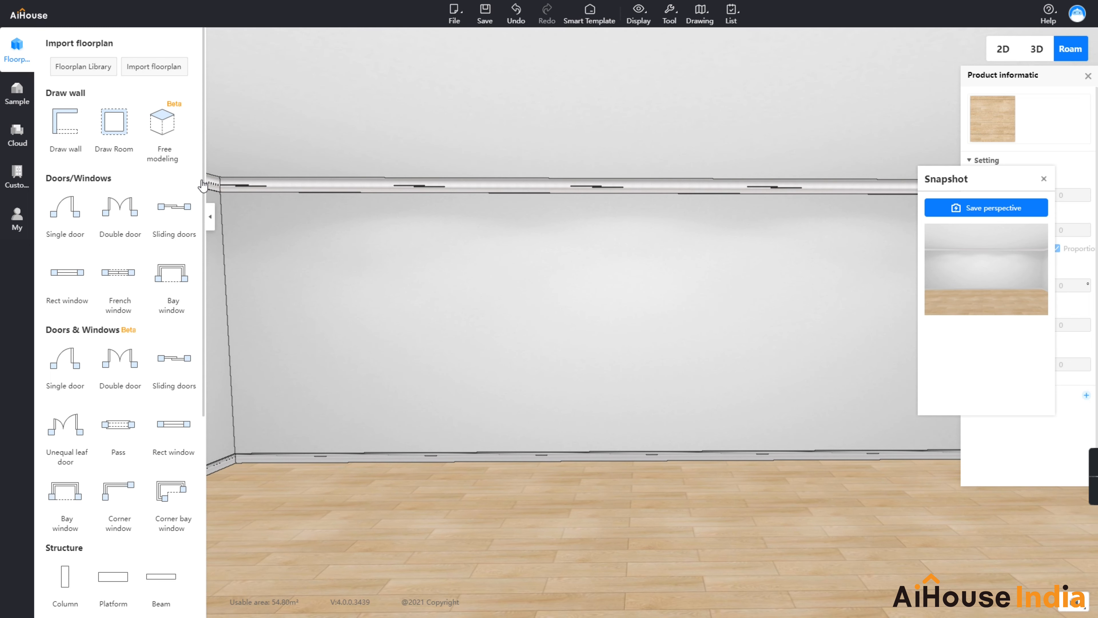
{"action": "left_click", "coordinate": [167, 126]}
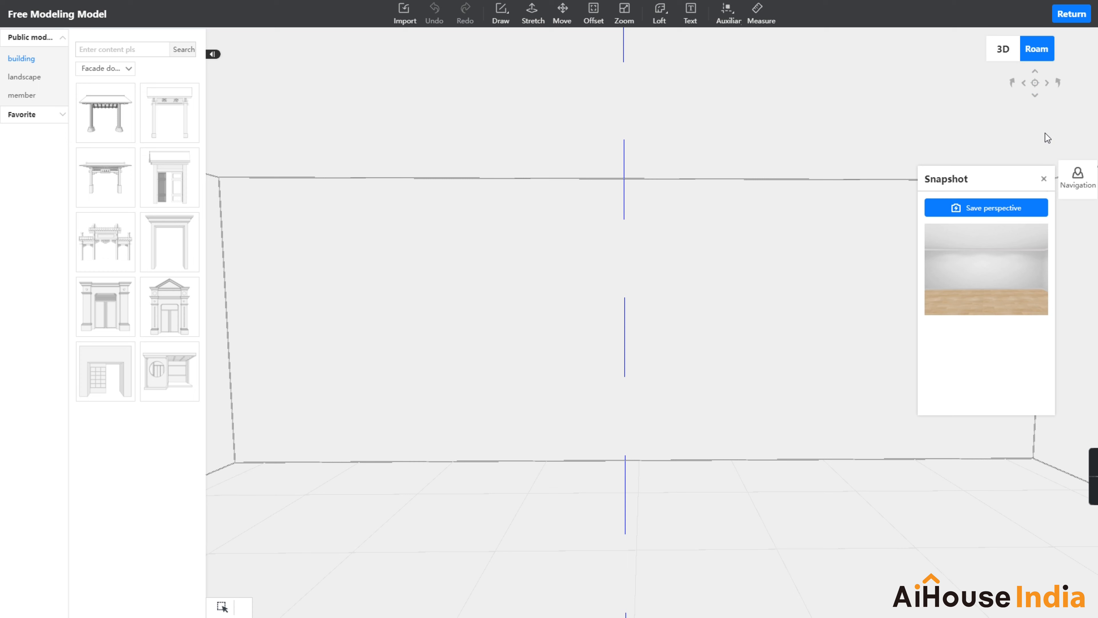
{"action": "left_click", "coordinate": [990, 265]}
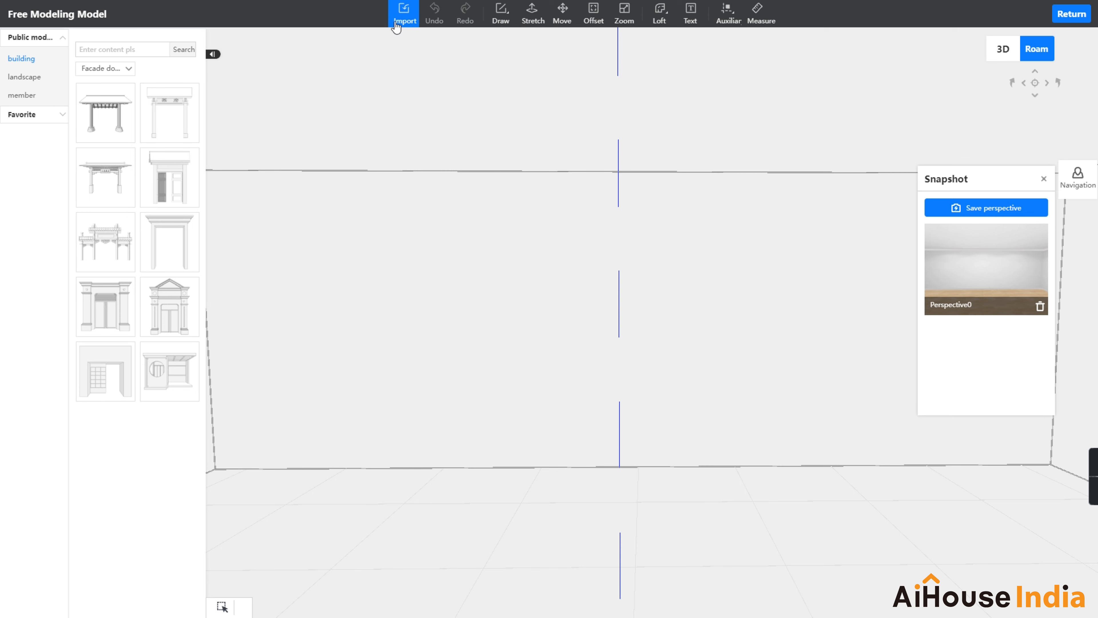
- Draw a rectangle about 2497 by 1311 on the face of the back wall
{"action": "mouse_move", "coordinate": [501, 12]}
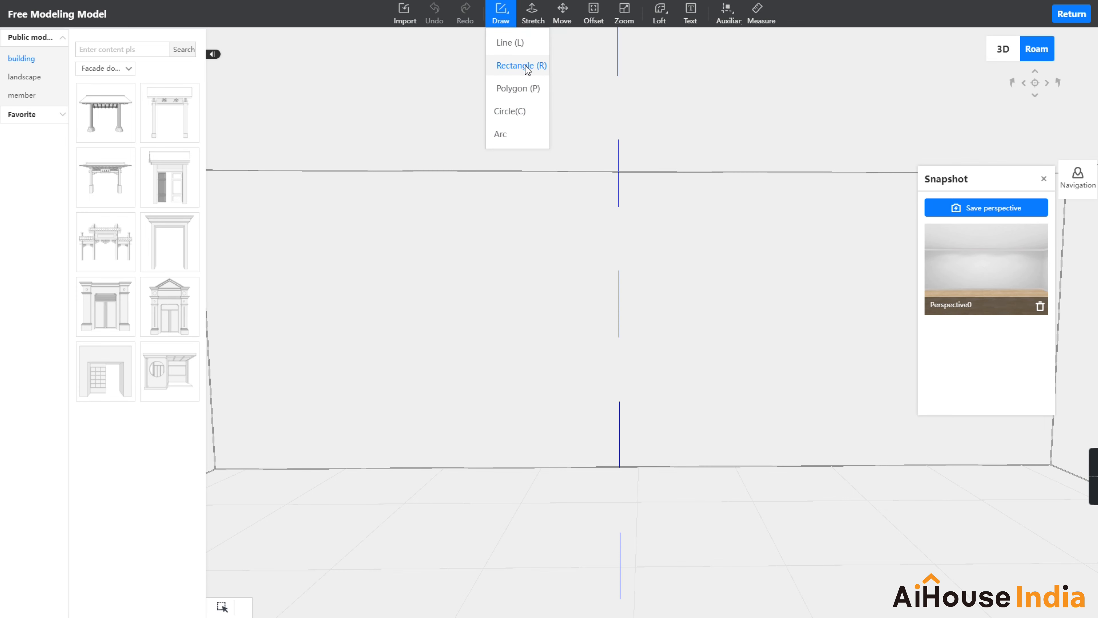
{"action": "left_click", "coordinate": [514, 67]}
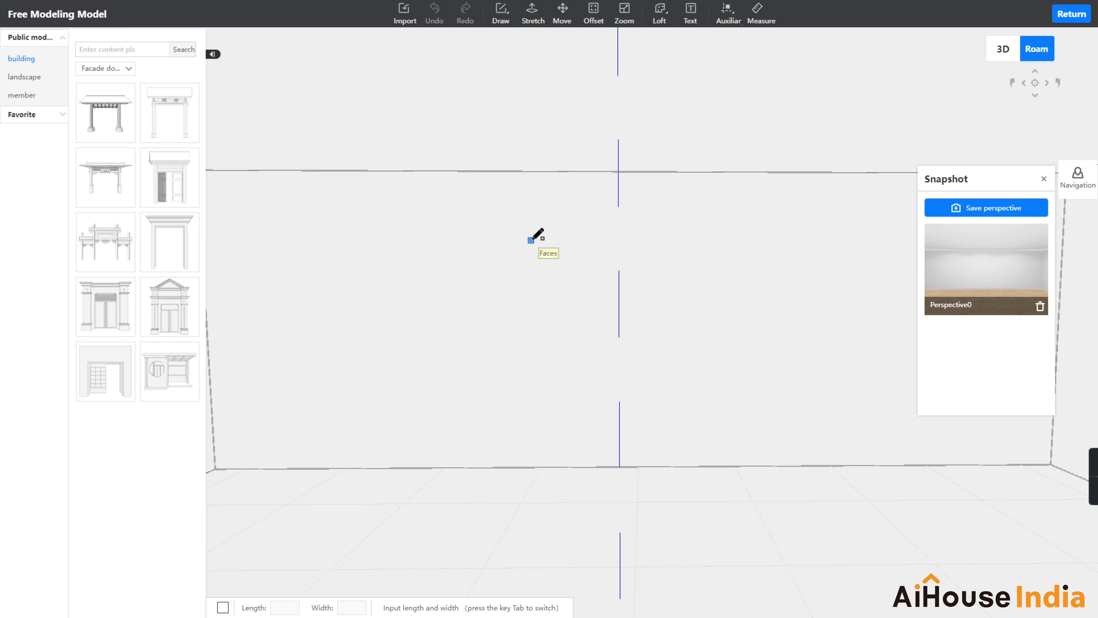
{"action": "left_click", "coordinate": [540, 238]}
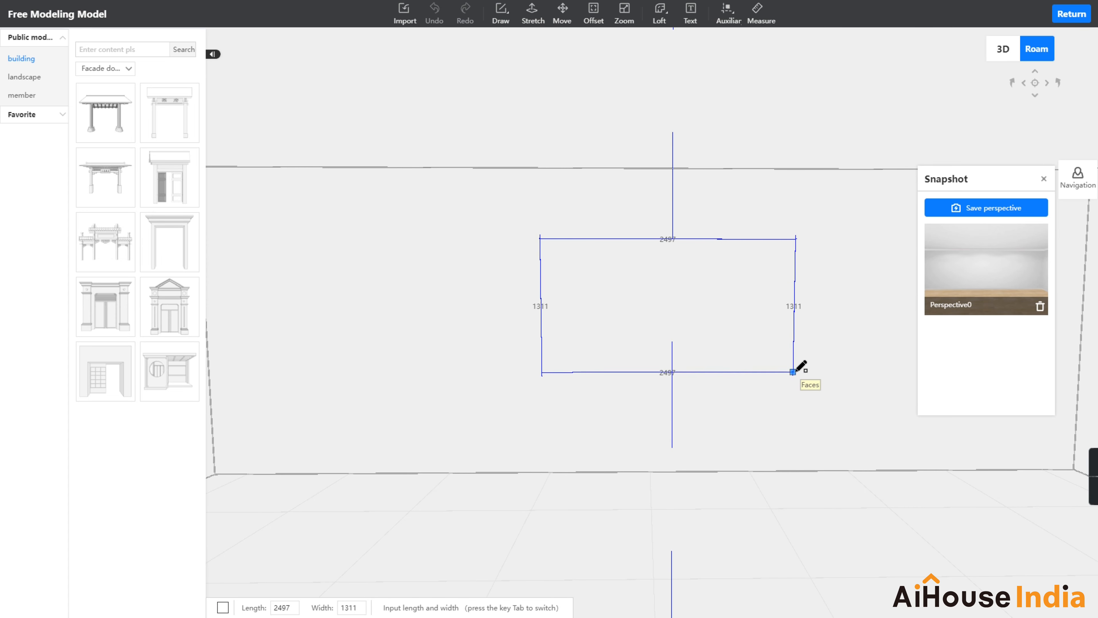
{"action": "left_click", "coordinate": [793, 371]}
{"action": "middle_click_drag", "start_coordinate": [511, 278], "coordinate": [701, 354]}
{"action": "left_click", "coordinate": [586, 324]}
{"action": "key", "text": "Escape"}
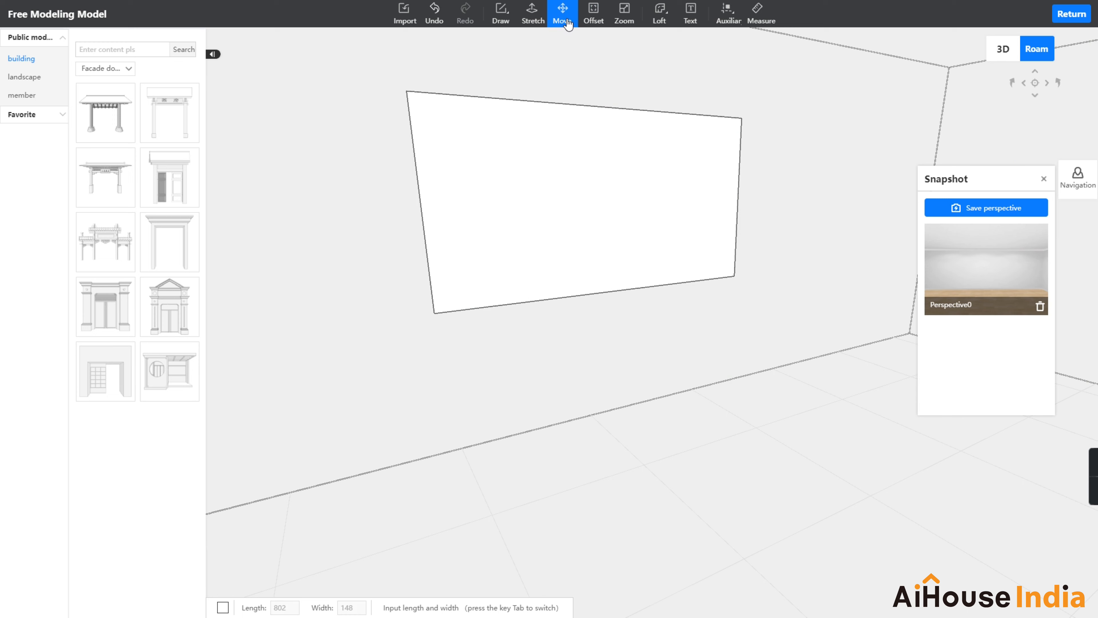
- Stretch the rectangle out from the wall by about 206 to form a panel
{"action": "left_click", "coordinate": [540, 24]}
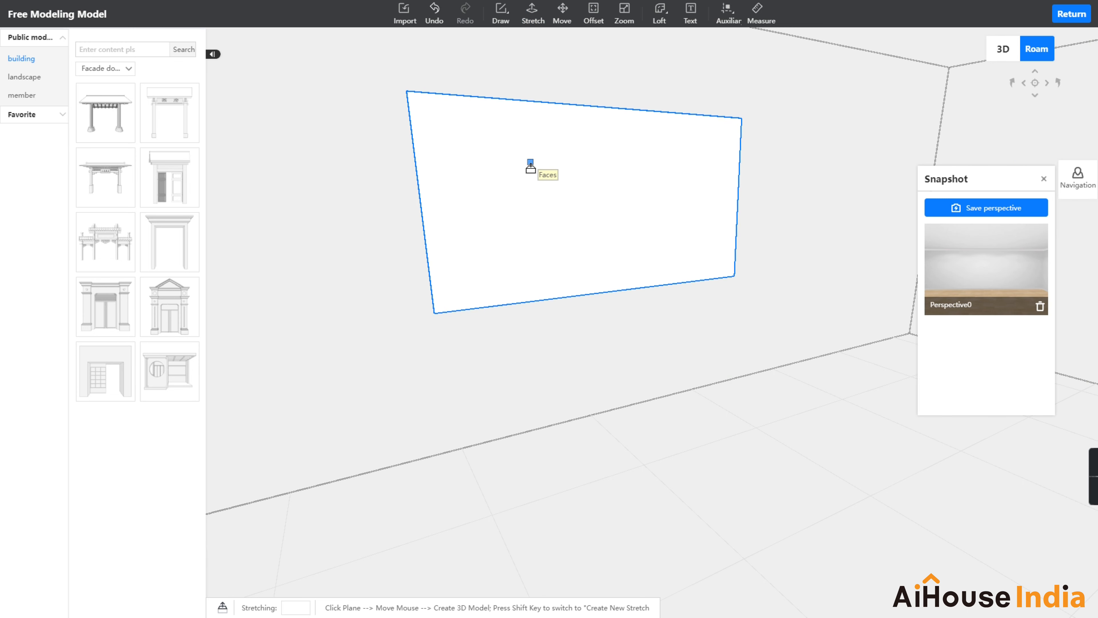
{"action": "left_click", "coordinate": [531, 167]}
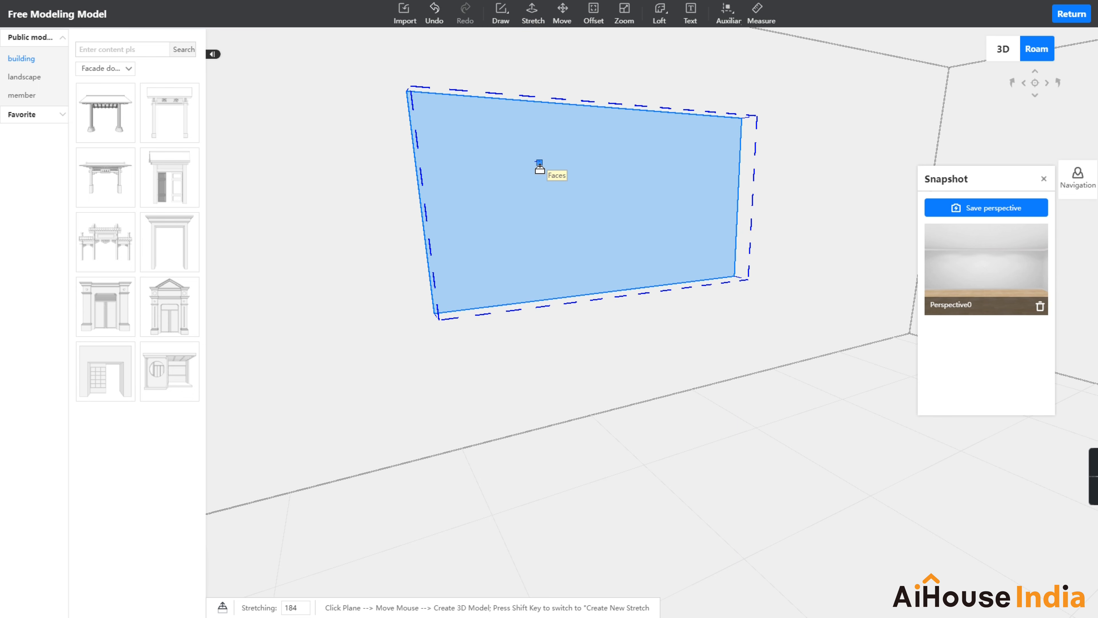
{"action": "left_click", "coordinate": [541, 169]}
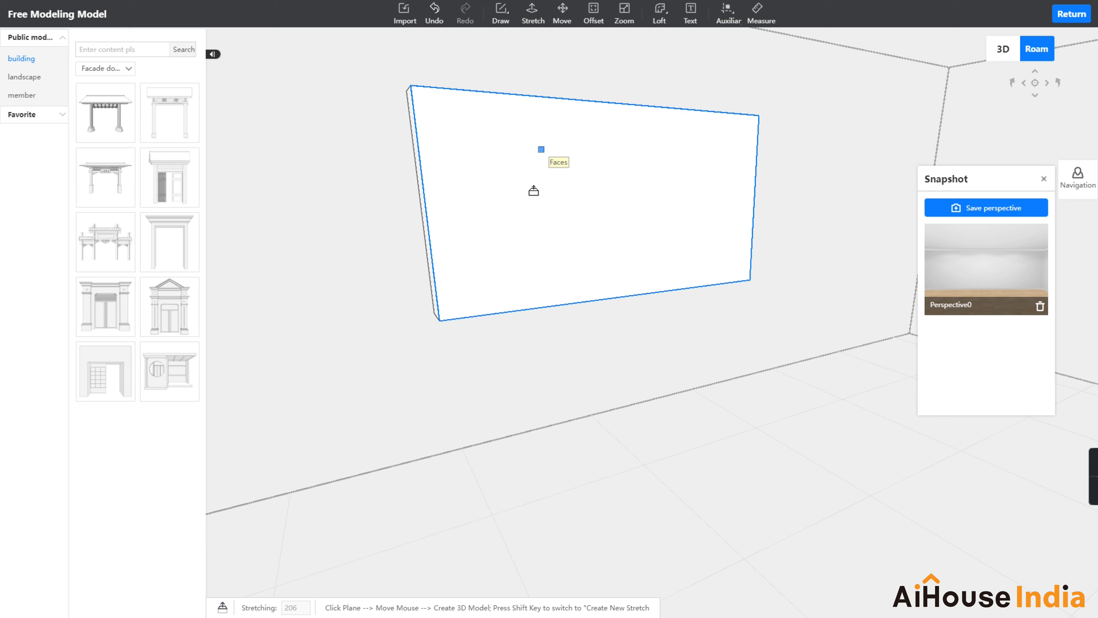
- Offset the outline of the panel's front face inward by about 40
{"action": "left_click", "coordinate": [593, 20]}
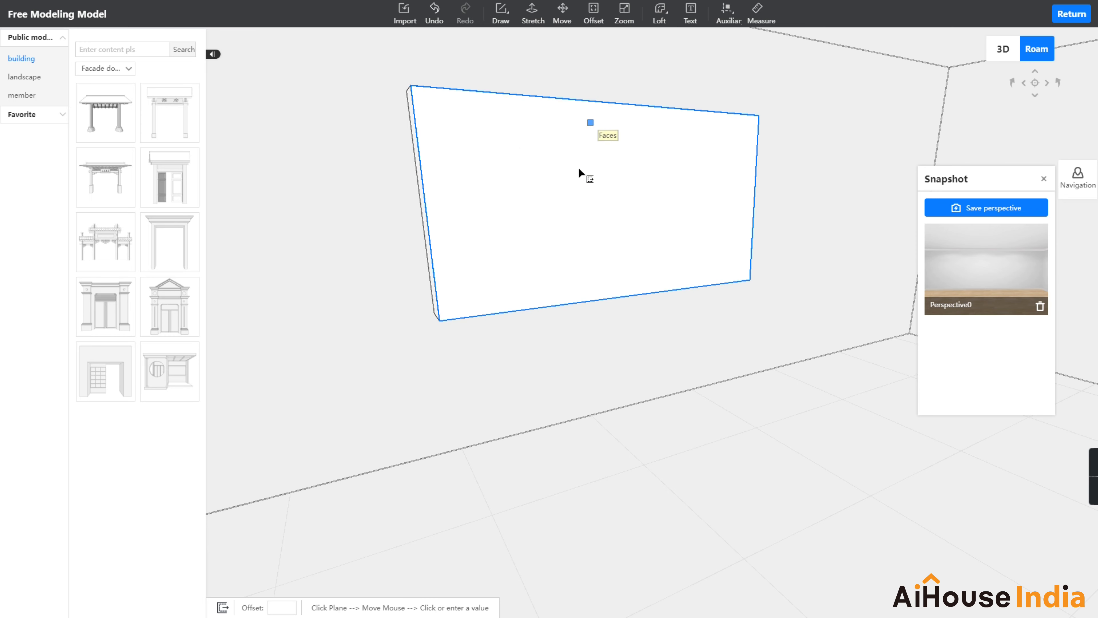
{"action": "left_click", "coordinate": [574, 174]}
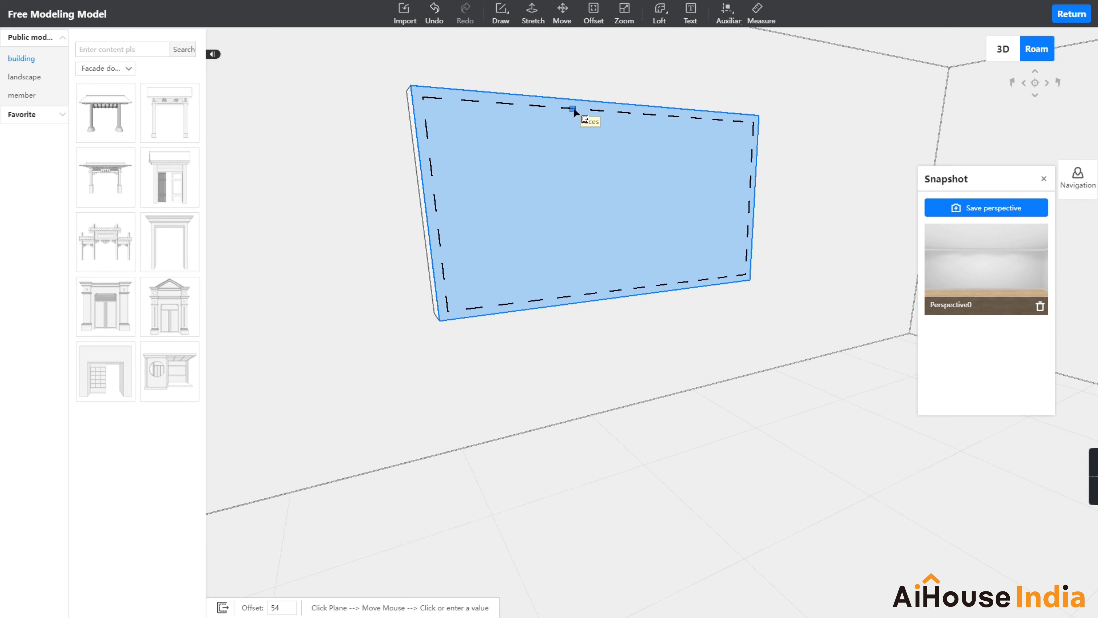
{"action": "left_click", "coordinate": [574, 106]}
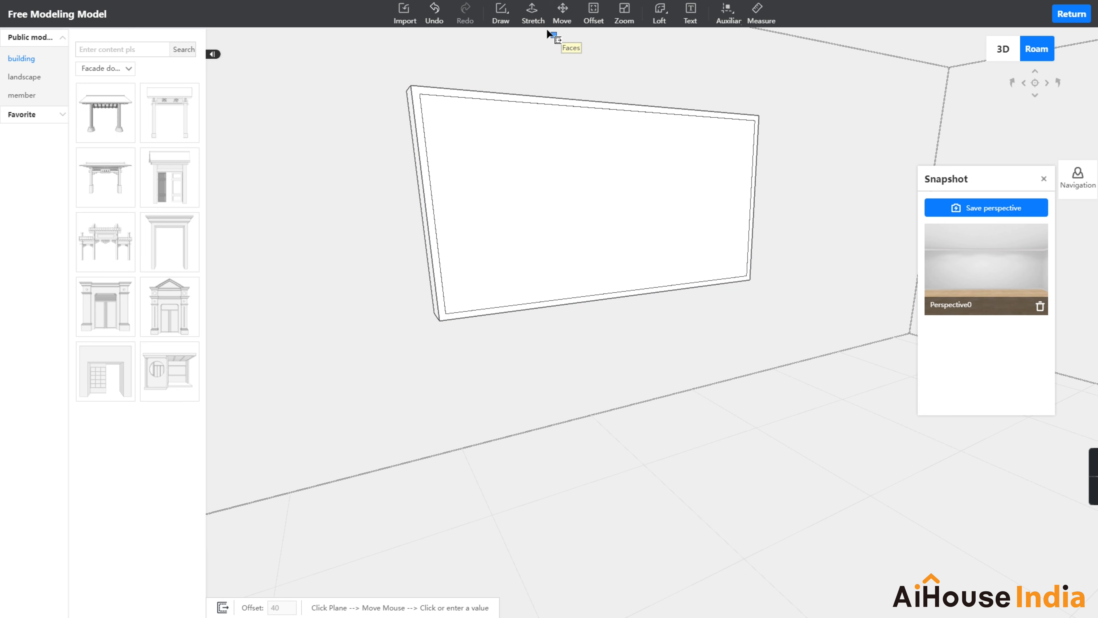
- Stretch the inner face back into the panel by about 178 to form a framed recess
{"action": "left_click", "coordinate": [583, 181]}
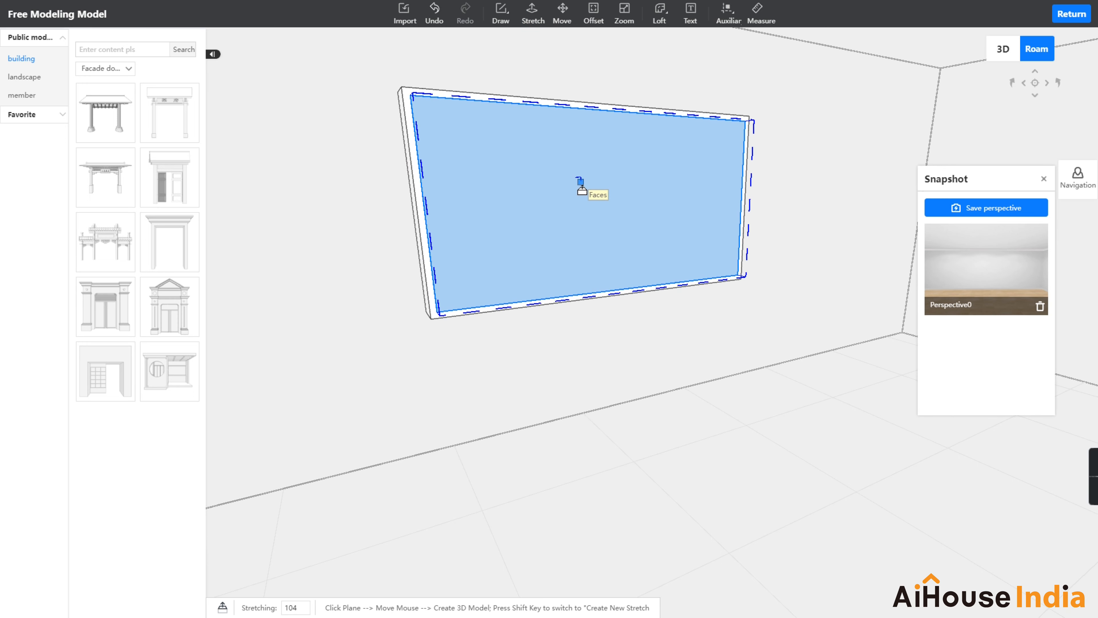
{"action": "left_click", "coordinate": [566, 181]}
{"action": "scroll", "coordinate": [729, 152], "scroll_direction": "up", "scroll_amount": 1}
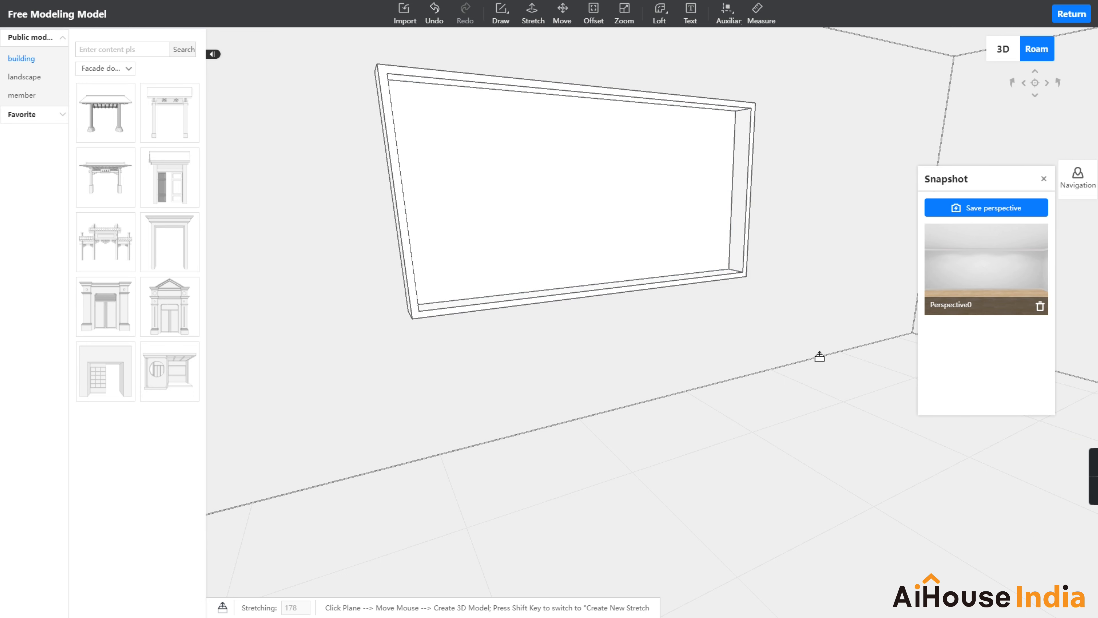
- Scale the back face of the recess inward by about 188 to slope its sides
{"action": "left_click", "coordinate": [623, 18]}
{"action": "left_click", "coordinate": [601, 149]}
{"action": "scroll", "coordinate": [589, 141], "scroll_direction": "down", "scroll_amount": 2}
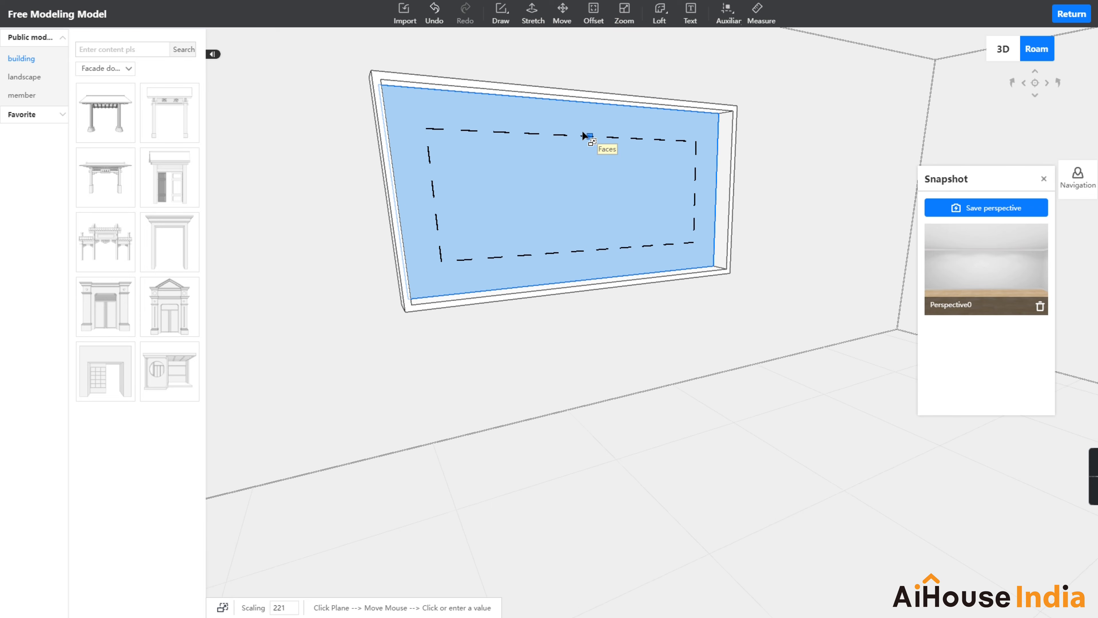
{"action": "scroll", "coordinate": [582, 132], "scroll_direction": "up", "scroll_amount": 1}
{"action": "left_click", "coordinate": [583, 134]}
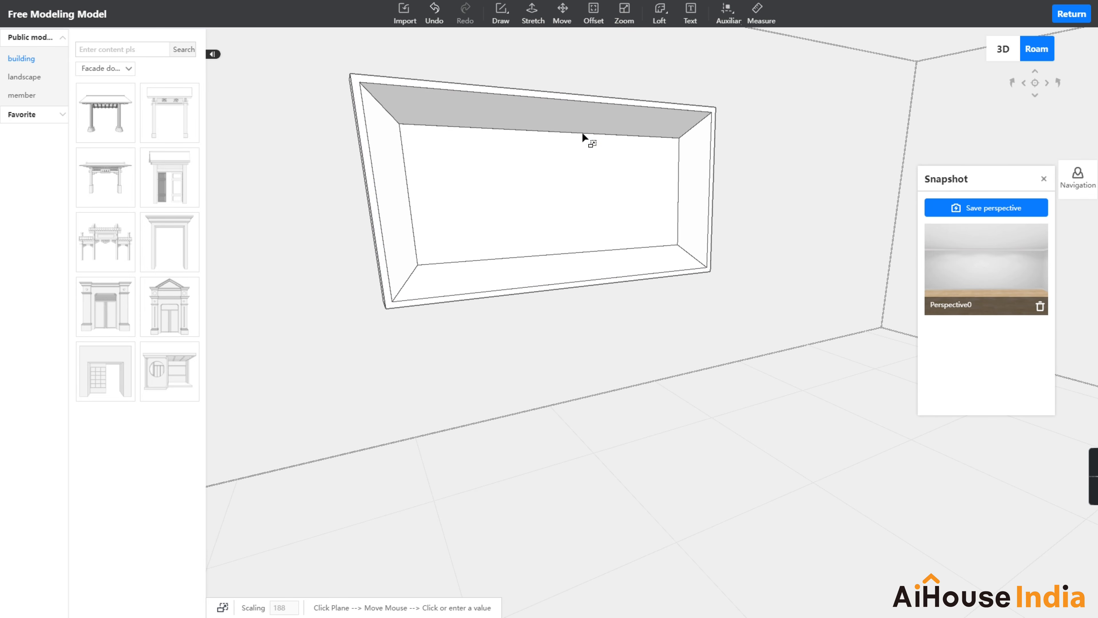
- Scale the back face of the recess outward by about 111 and again by about 74
{"action": "left_click", "coordinate": [565, 169]}
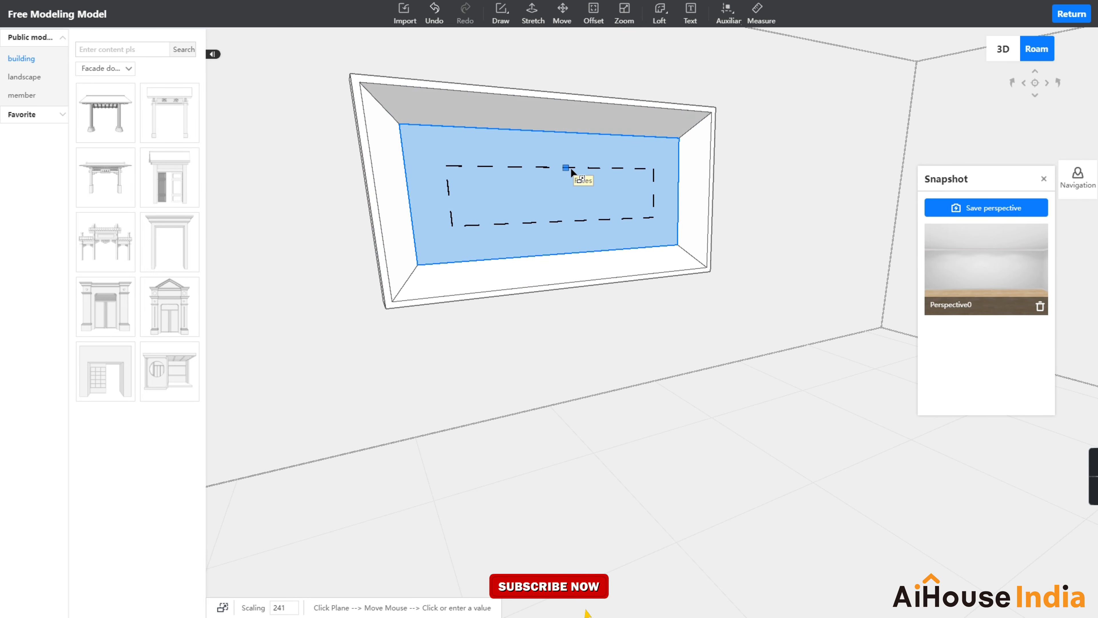
{"action": "left_click", "coordinate": [554, 115]}
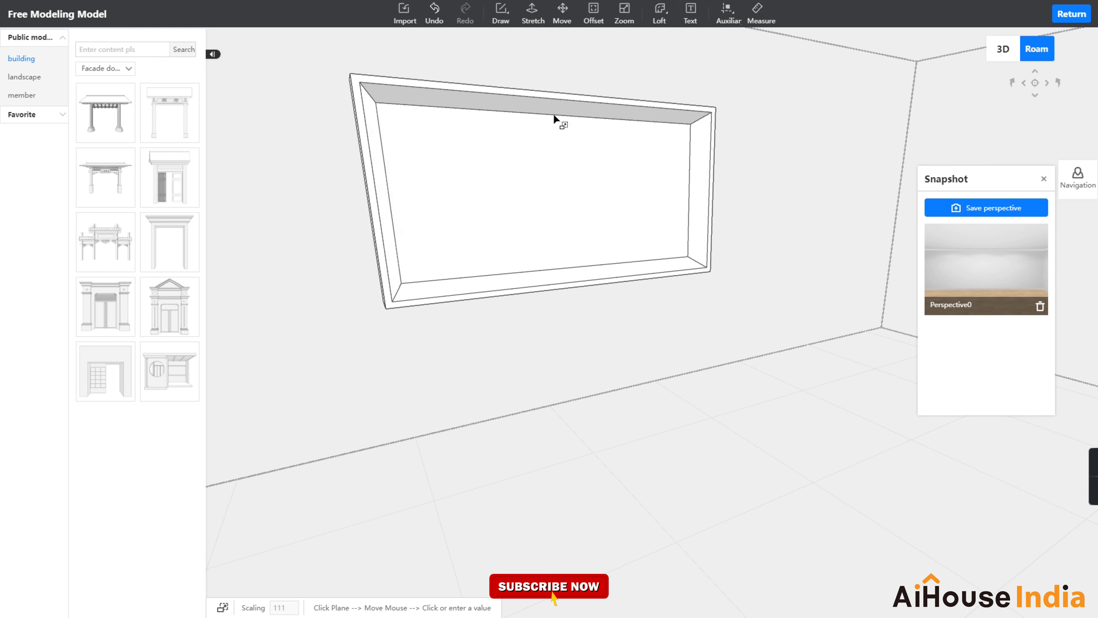
{"action": "left_click", "coordinate": [559, 165]}
{"action": "scroll", "coordinate": [558, 157], "scroll_direction": "down", "scroll_amount": 3}
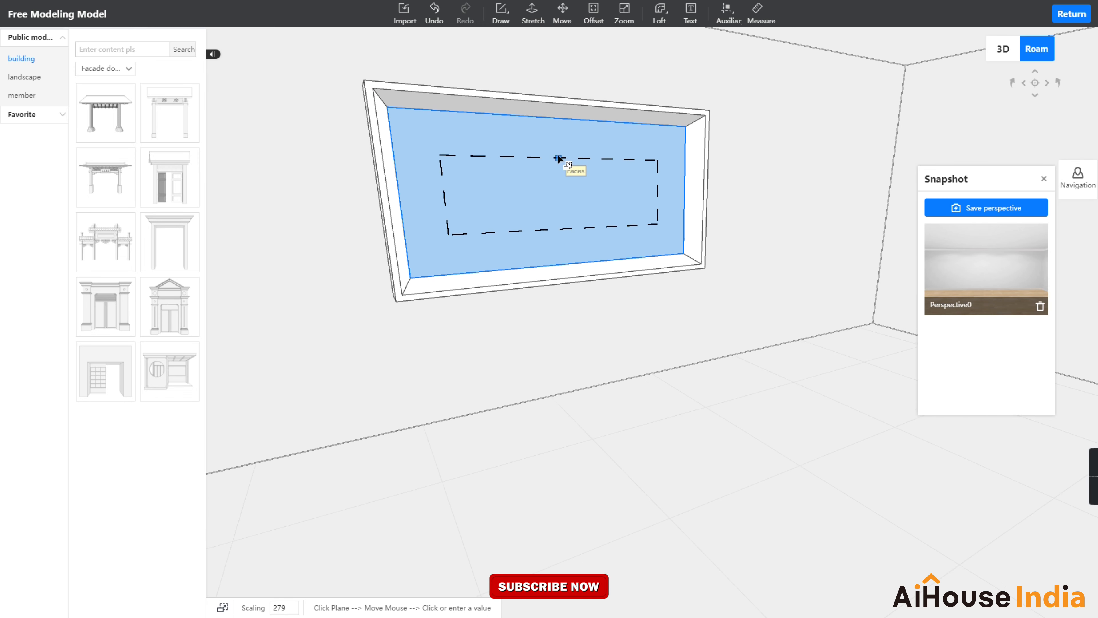
{"action": "left_click", "coordinate": [554, 119]}
{"action": "scroll", "coordinate": [717, 147], "scroll_direction": "up", "scroll_amount": 5}
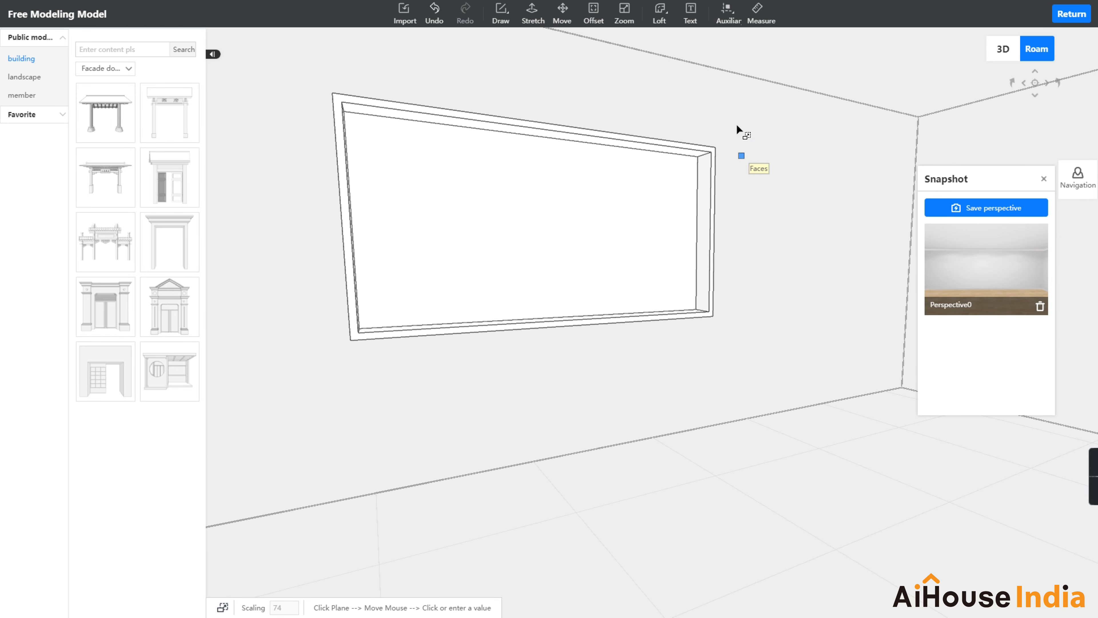
{"action": "left_click", "coordinate": [663, 18]}
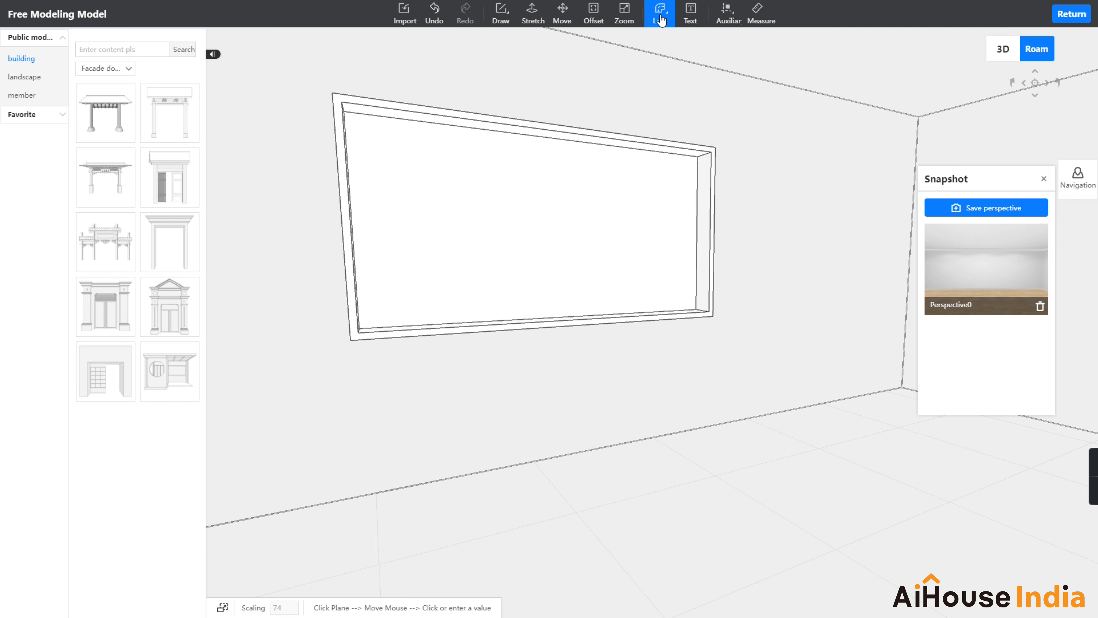
{"action": "mouse_move", "coordinate": [660, 20]}
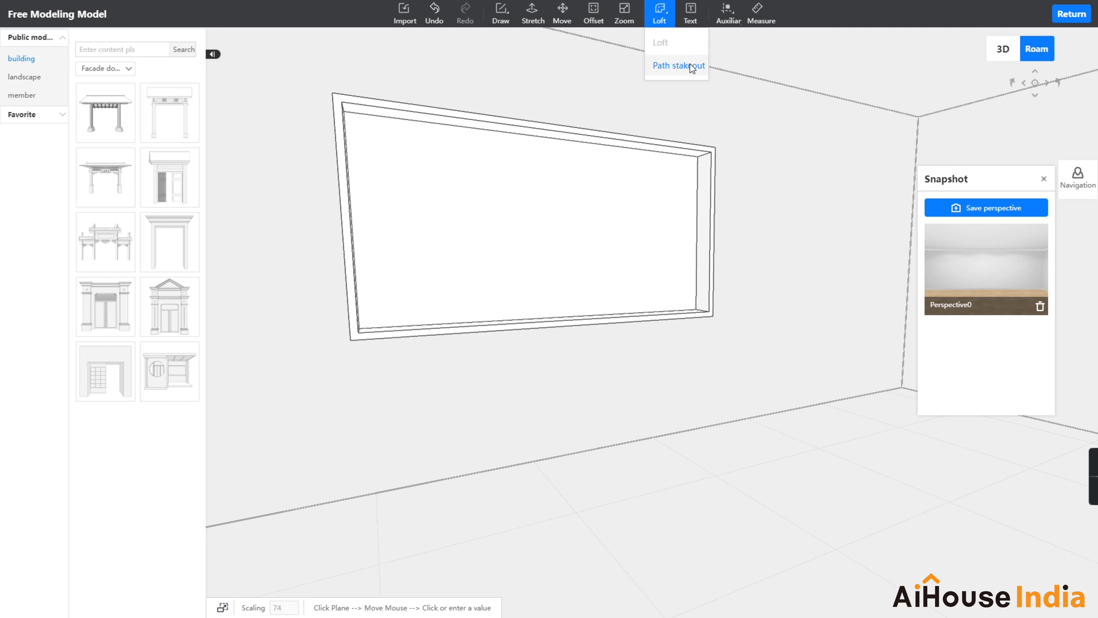
{"action": "left_click", "coordinate": [680, 66]}
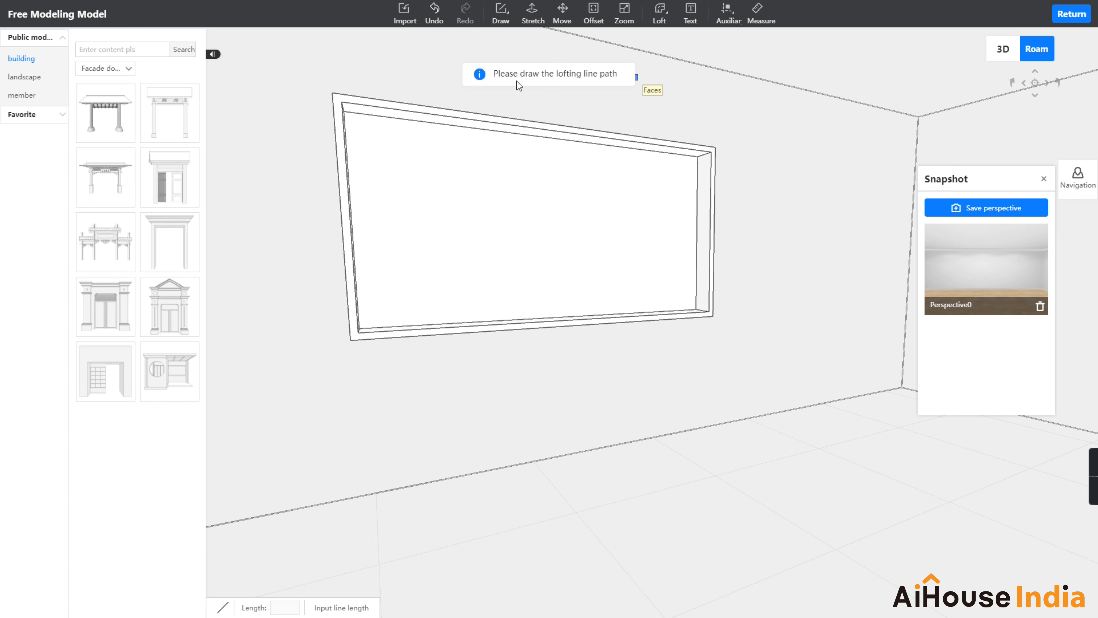
{"action": "left_click", "coordinate": [33, 80]}
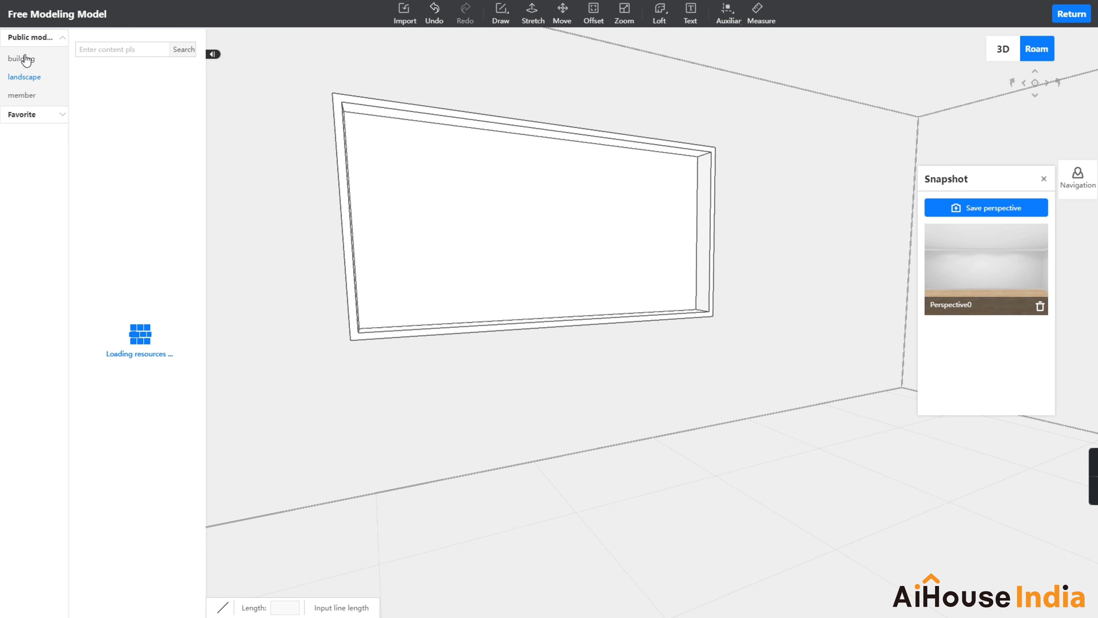
{"action": "left_click", "coordinate": [663, 11]}
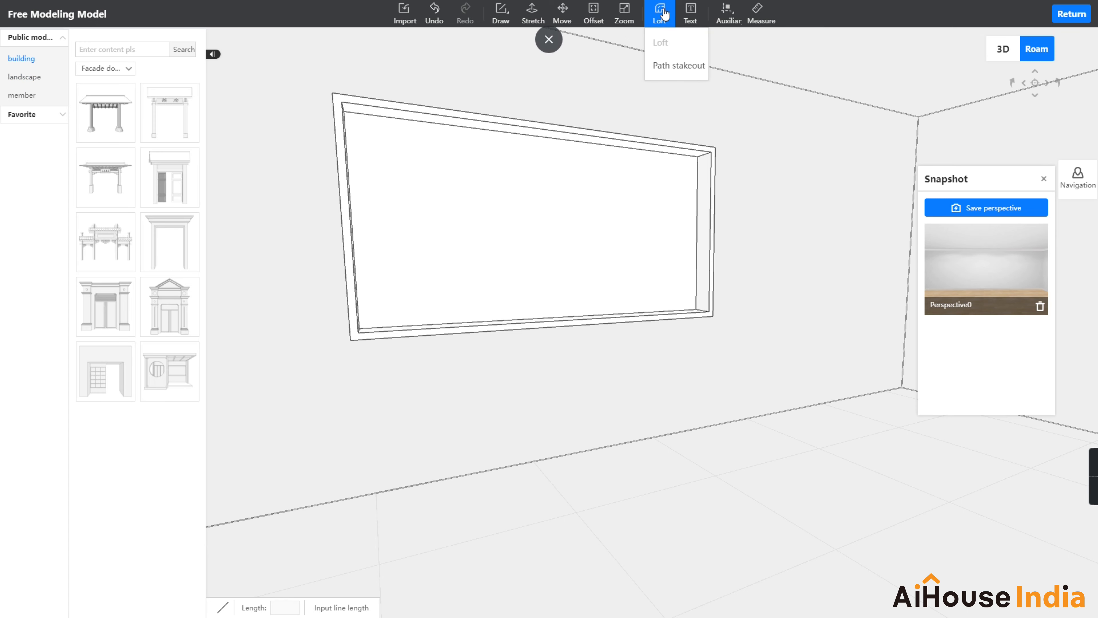
- Start adding a model text and activate its empty text field for entry
{"action": "left_click", "coordinate": [699, 21]}
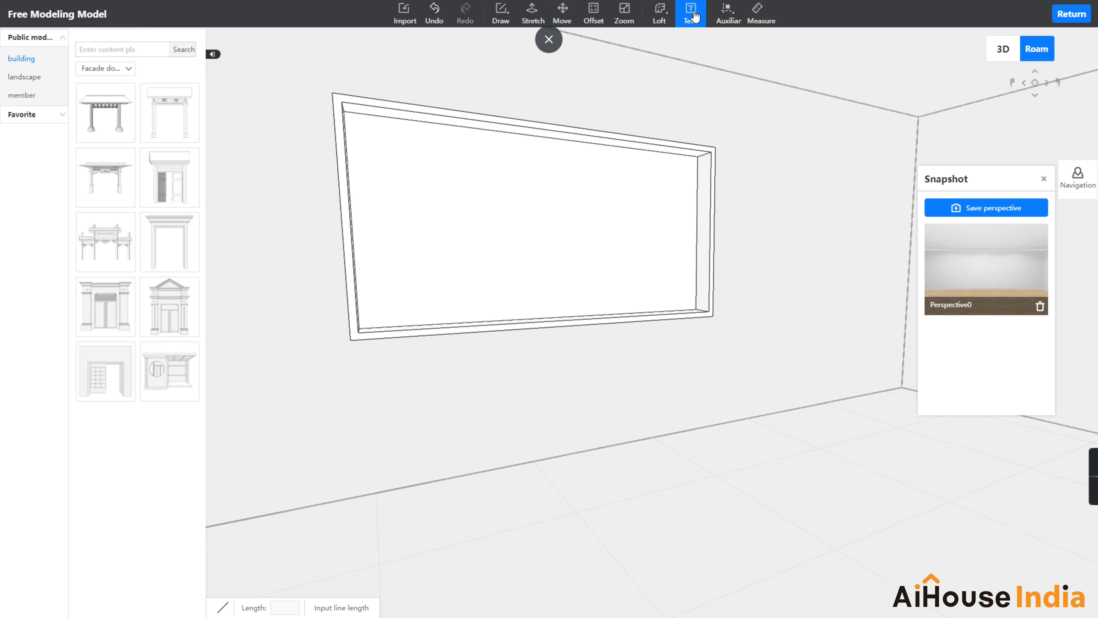
{"action": "left_click", "coordinate": [515, 257]}
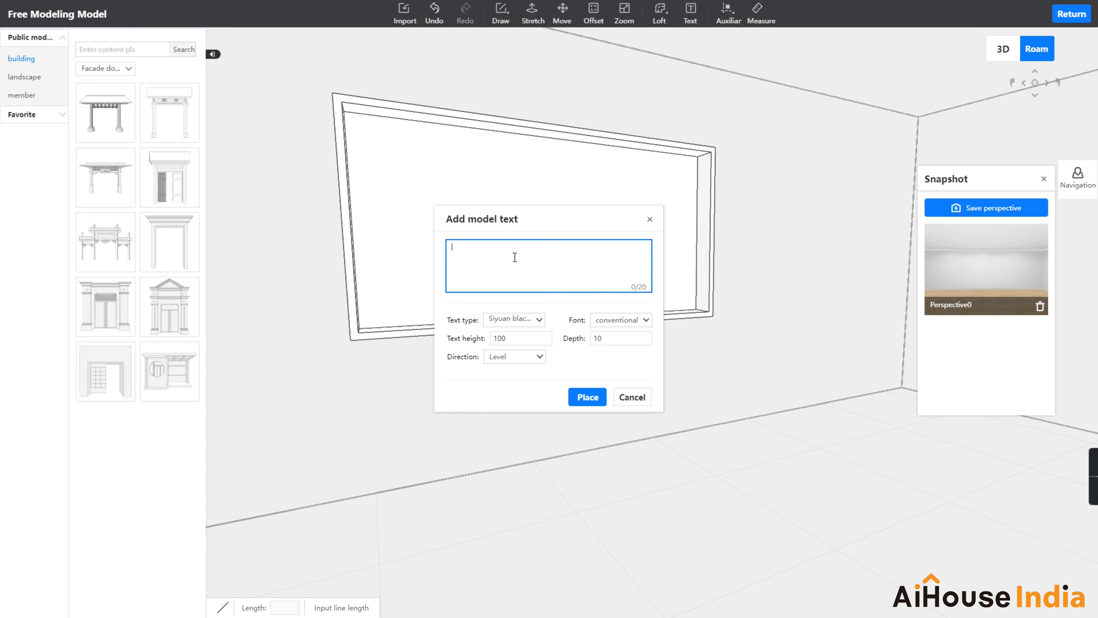